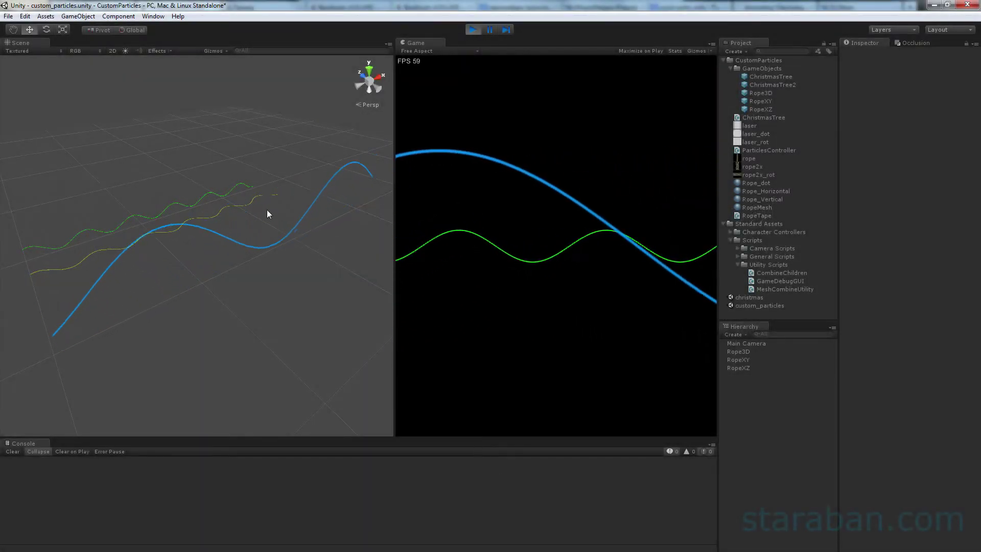
- Orbit the Scene view around the animated rope curves, including a steeper angle and a horizon view
mouse_move(254, 229)
alt+mouse_down()
mouse_move(149, 295)
mouse_move(219, 221)
mouse_move(281, 213)
mouse_move(363, 228)
mouse_move(257, 296)
mouse_move(344, 307)
mouse_move(287, 296)
alt+mouse_up()
scroll(223, 346, up, 3)
scroll(223, 346, up, 3)
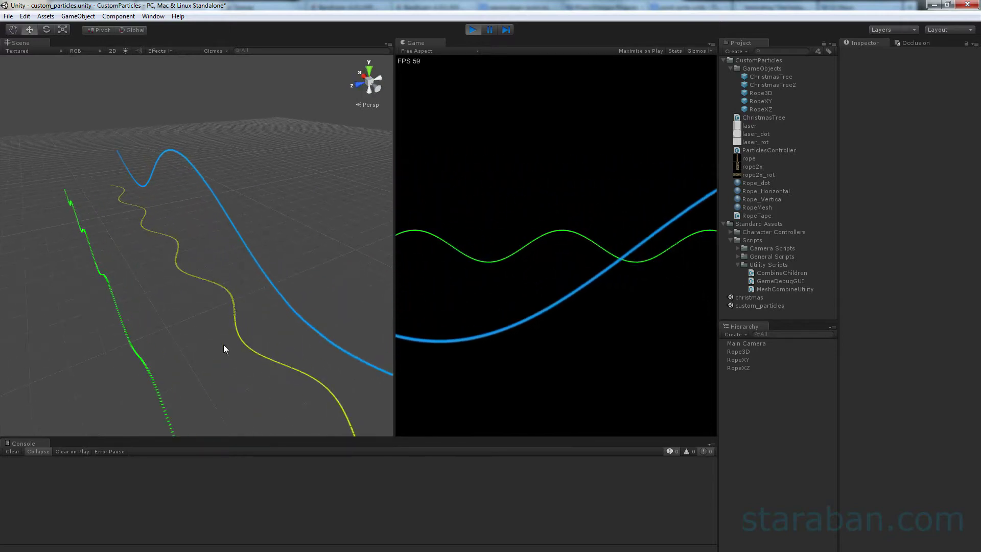
mouse_move(223, 346)
alt+mouse_down()
mouse_move(192, 389)
mouse_move(189, 417)
mouse_move(72, 285)
alt+mouse_up()
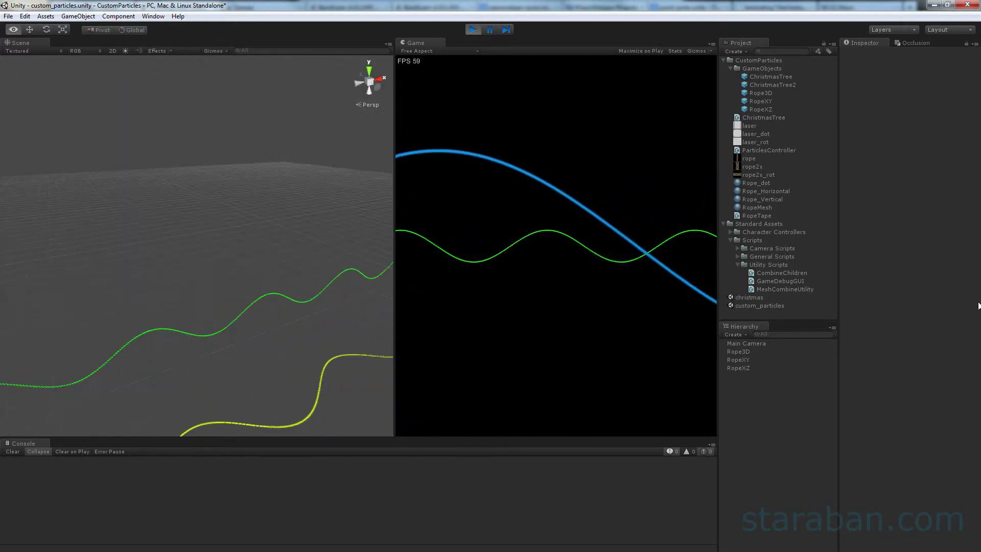
middle_drag(73, 285, 31, 196)
scroll(185, 301, down, 2)
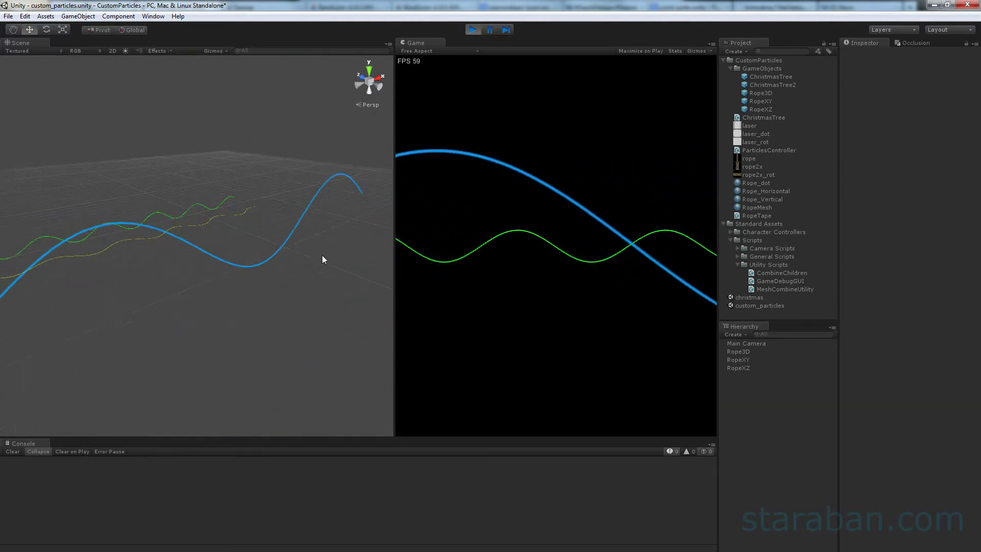
mouse_move(322, 255)
alt+mouse_down()
mouse_move(237, 281)
mouse_move(330, 269)
alt+mouse_up()
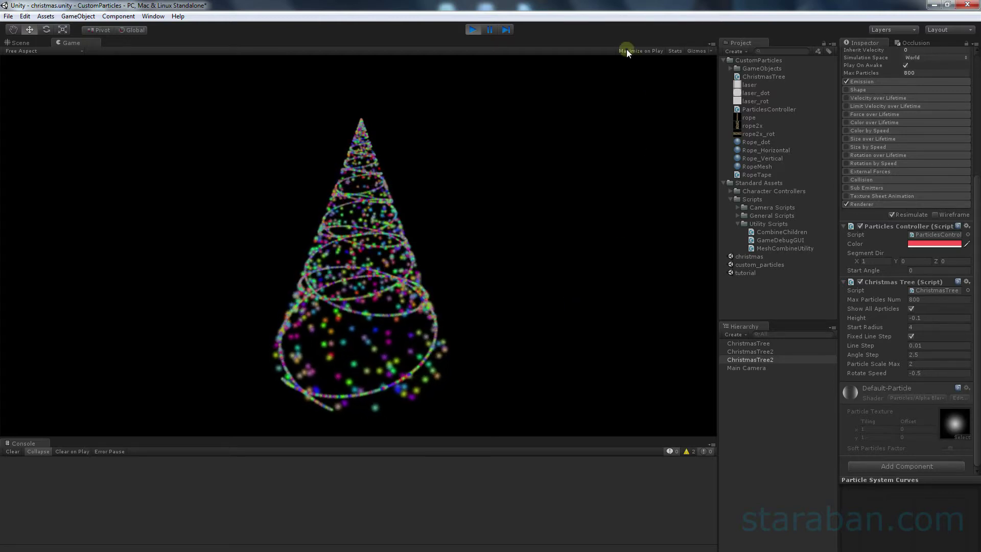
- Stop the running Christmas tree preview to exit play mode
click(478, 32)
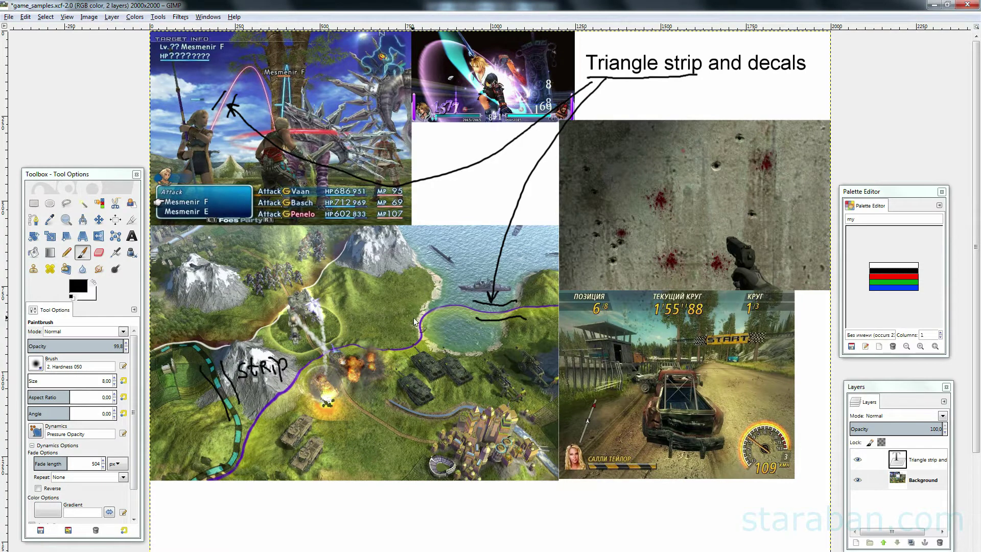
- Finish 'strip' by the map's river, then arrow and mark 'strip' on the racing-car screenshot
drag(412, 296, 427, 307)
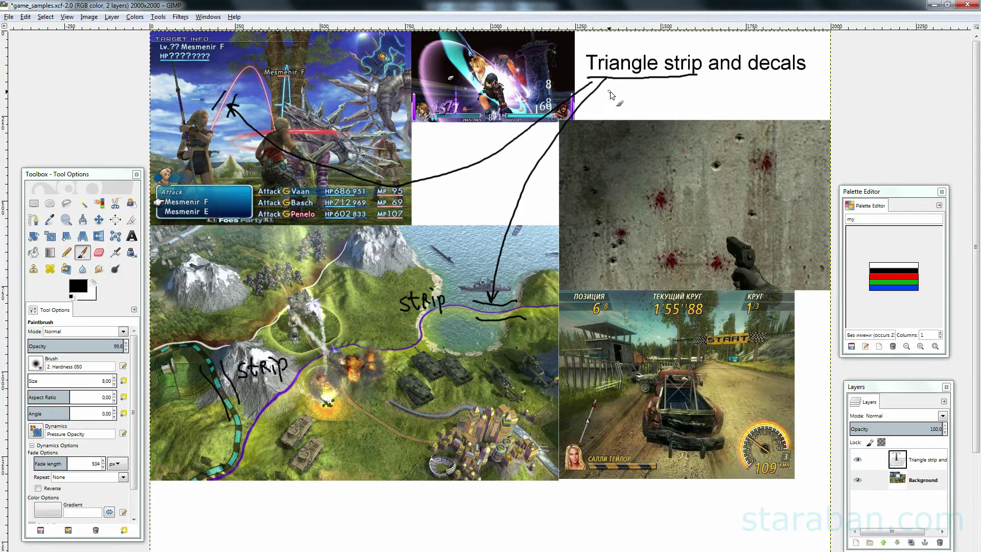
drag(620, 97, 587, 413)
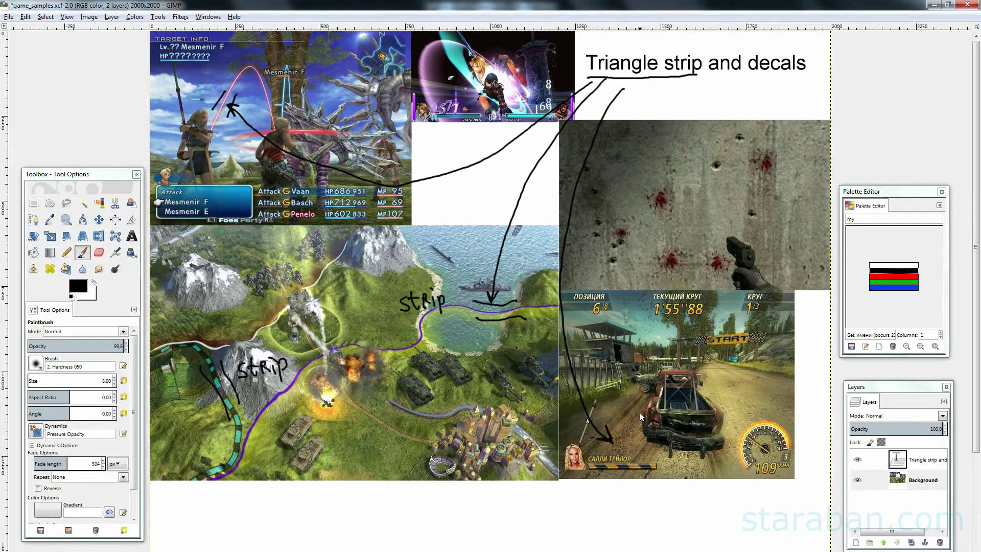
drag(631, 445, 645, 455)
drag(603, 429, 636, 399)
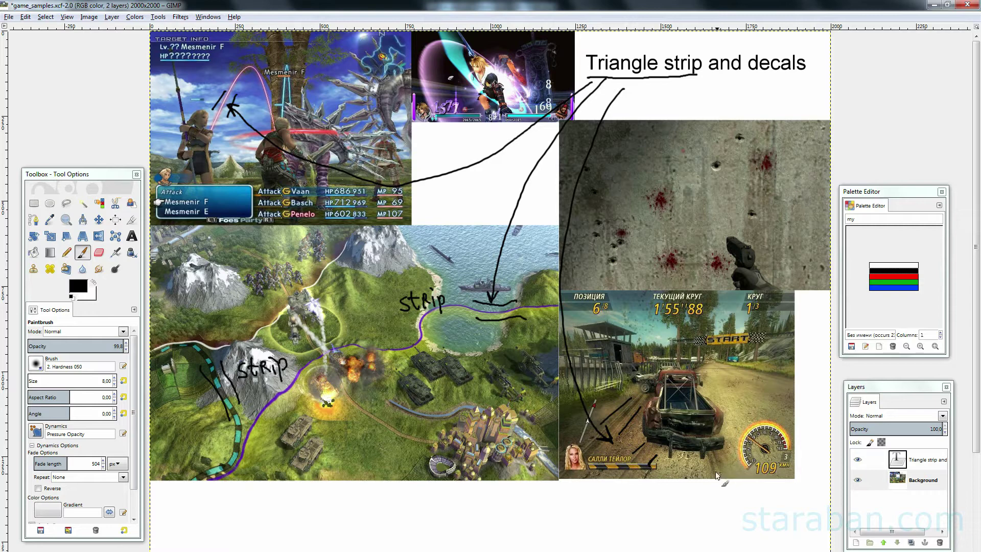
drag(717, 474, 783, 399)
- In red, underline 'decals' and box the bullet holes and blood splat
click(893, 275)
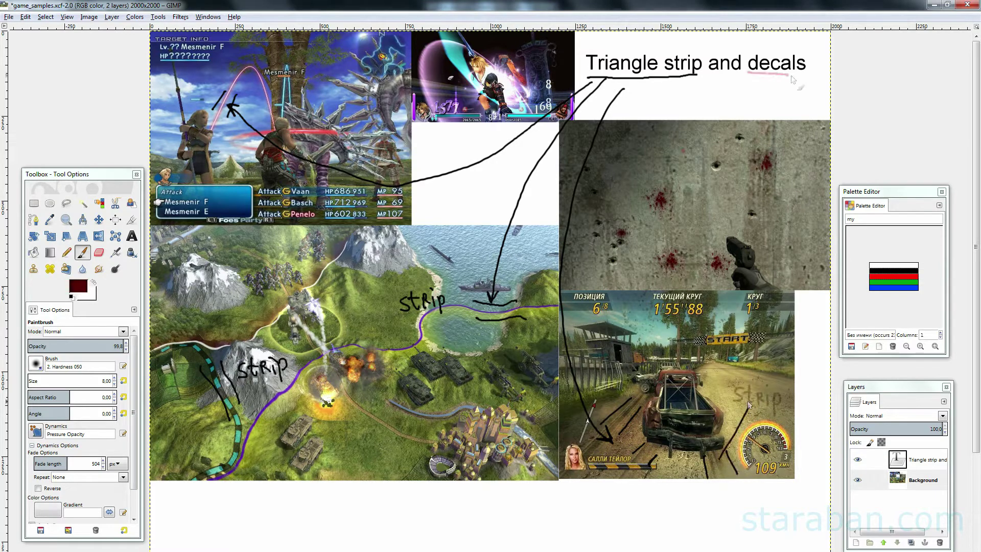
drag(748, 75, 809, 77)
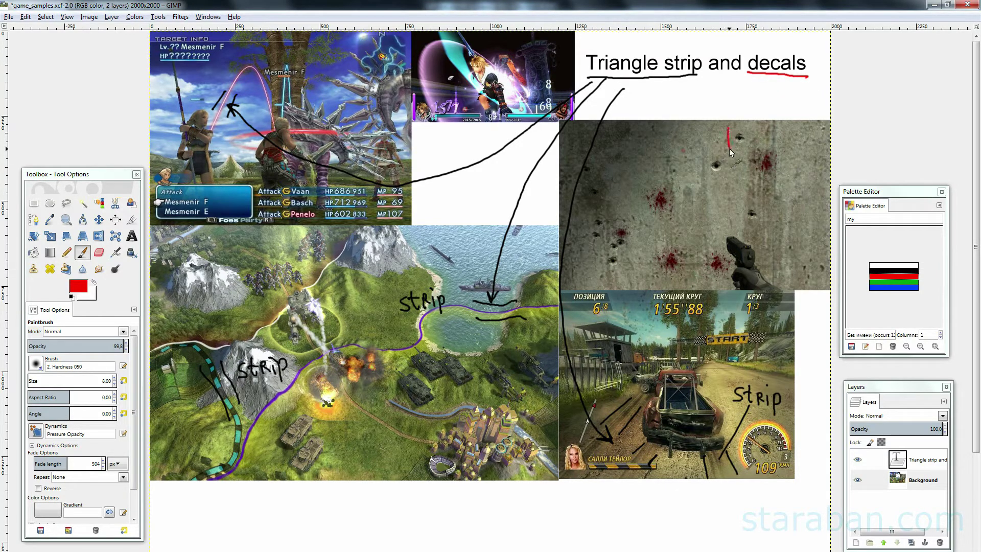
drag(734, 153, 726, 151)
drag(705, 158, 706, 173)
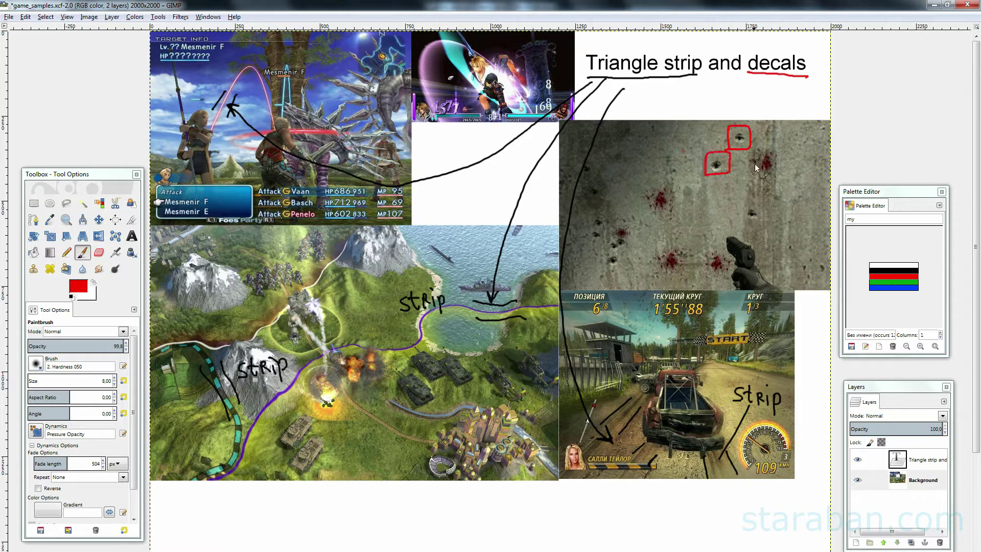
drag(642, 179, 642, 225)
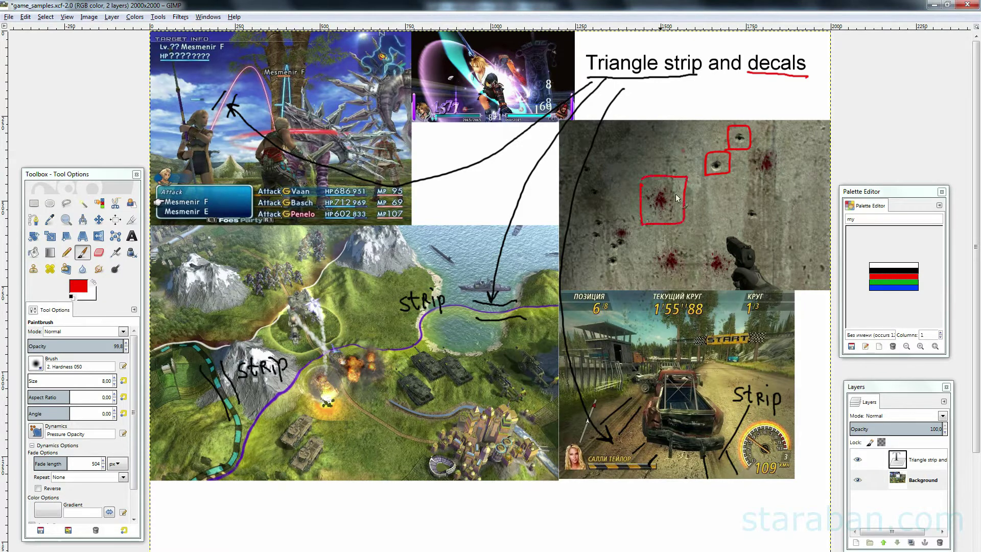
- Draw red arrows from 'decals' to the boxed decals, then restore black paint
drag(763, 80, 746, 117)
mouse_move(739, 105)
mouse_down()
mouse_move(753, 108)
mouse_move(719, 111)
mouse_move(706, 151)
mouse_up()
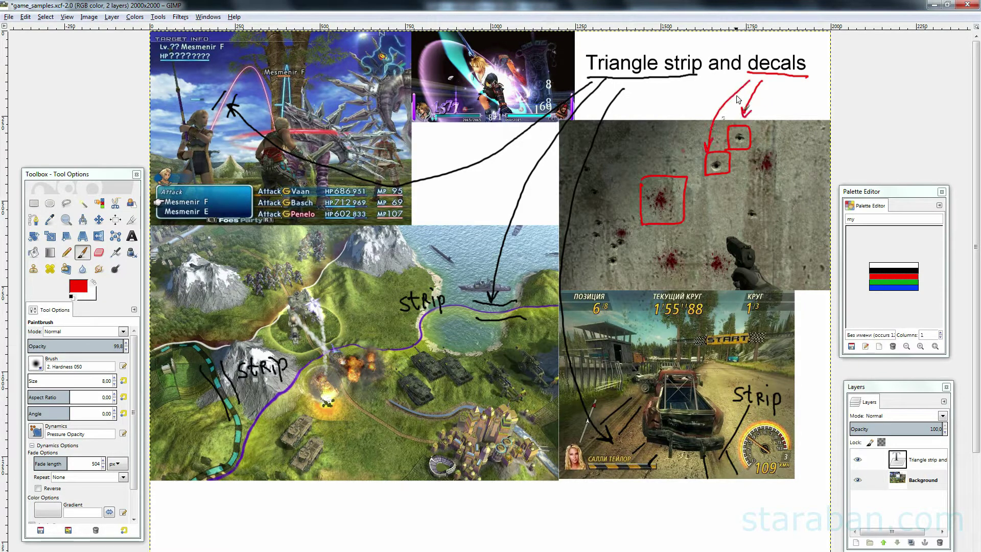
drag(740, 80, 669, 161)
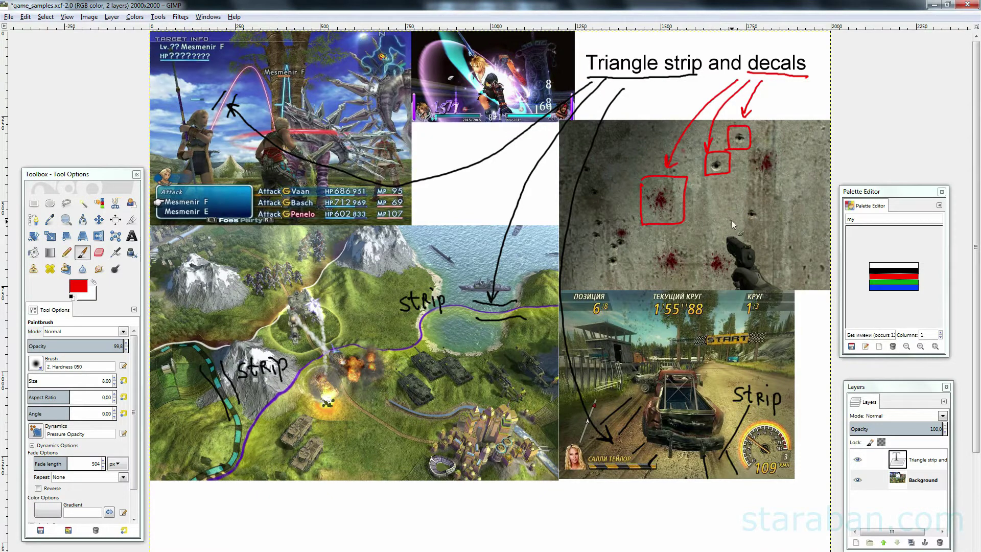
click(886, 270)
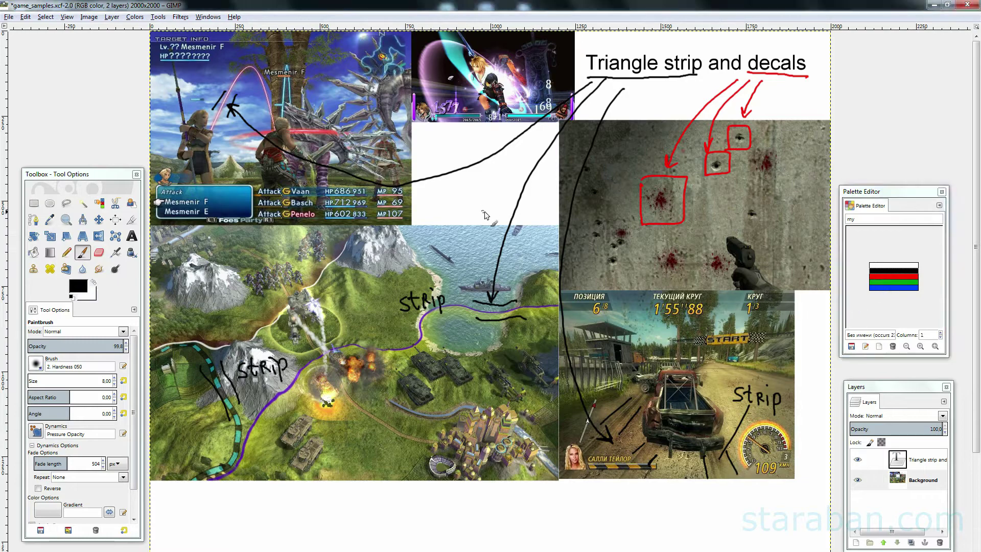
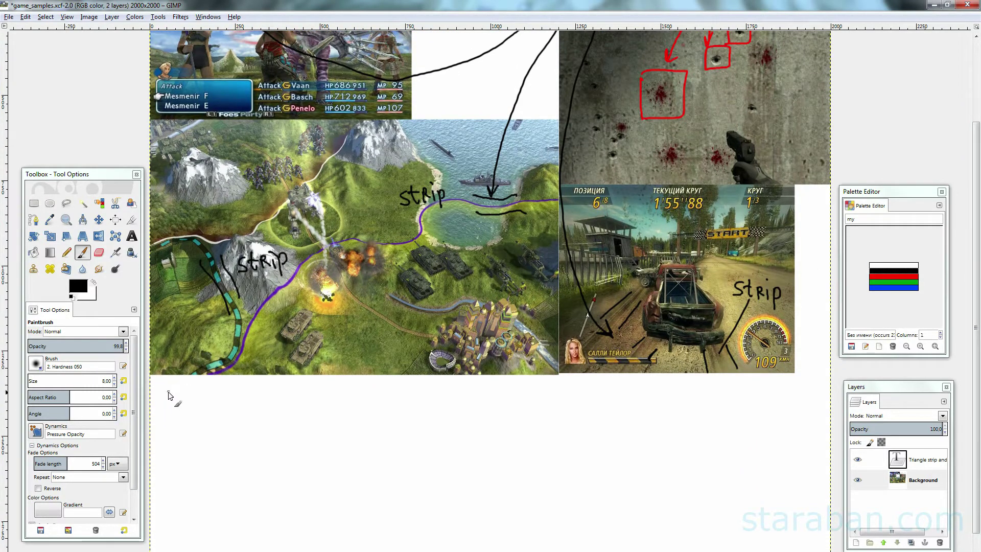
- Handwrite 'triangle strip — game obj. + dynamic mesh' below the screenshots
mouse_move(165, 386)
mouse_down()
mouse_move(167, 407)
mouse_move(192, 392)
mouse_move(196, 406)
mouse_move(230, 407)
mouse_move(235, 419)
mouse_up()
drag(249, 384, 251, 407)
mouse_move(257, 401)
mouse_down()
mouse_move(326, 396)
mouse_move(336, 416)
mouse_move(336, 407)
mouse_move(380, 397)
mouse_move(403, 408)
mouse_move(416, 396)
mouse_move(448, 404)
mouse_move(463, 393)
mouse_up()
mouse_move(483, 383)
mouse_down()
mouse_move(480, 407)
mouse_move(491, 397)
mouse_up()
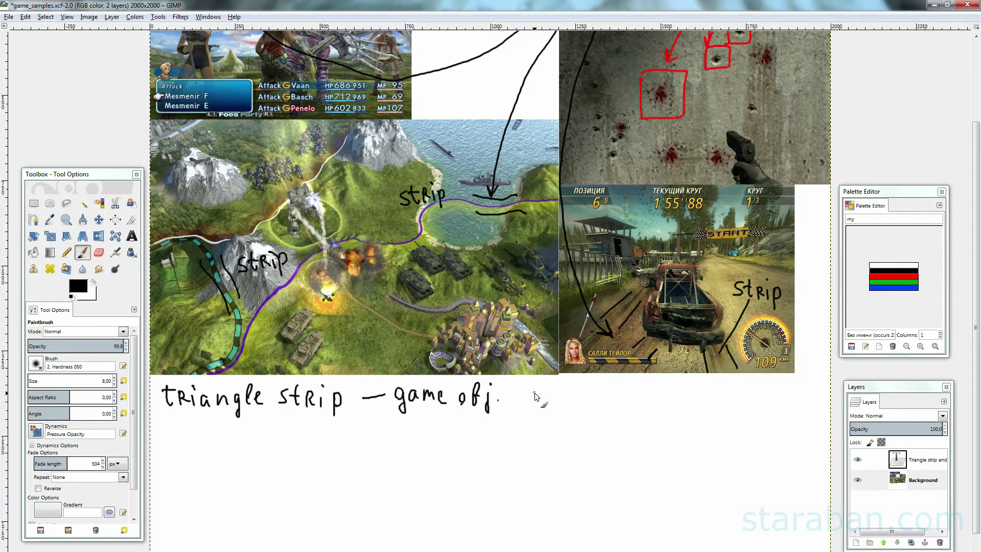
mouse_move(512, 396)
mouse_down()
mouse_move(524, 396)
mouse_move(519, 404)
mouse_move(543, 388)
mouse_move(551, 411)
mouse_up()
drag(559, 403, 660, 401)
drag(679, 381, 682, 400)
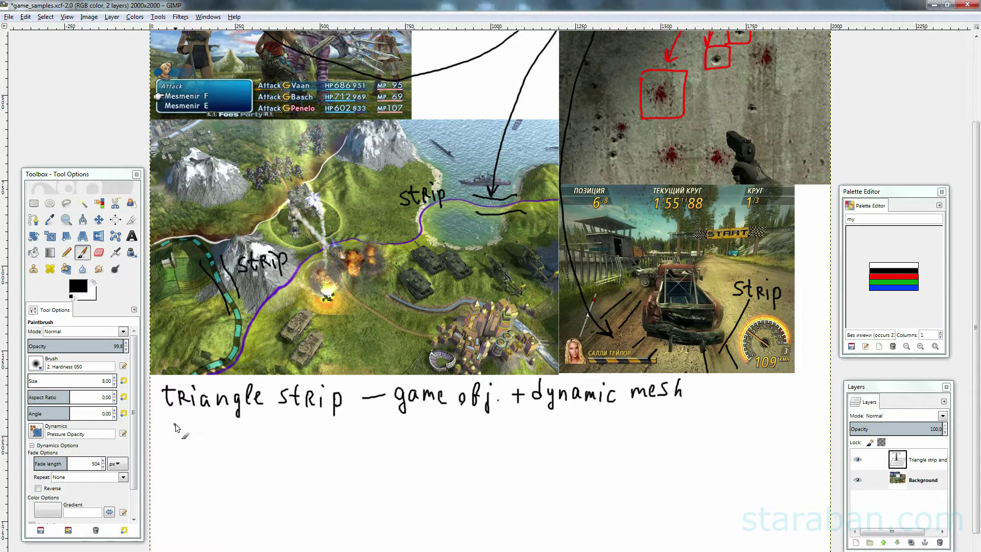
- Handwrite 'decals — many game objects + static mesh (quad)' on the next line
mouse_move(178, 437)
mouse_down()
mouse_move(216, 446)
mouse_move(363, 443)
mouse_move(374, 456)
mouse_move(407, 434)
mouse_move(411, 445)
mouse_up()
drag(416, 445, 439, 445)
drag(442, 438, 498, 440)
drag(505, 435, 512, 440)
drag(505, 431, 553, 432)
drag(547, 424, 544, 438)
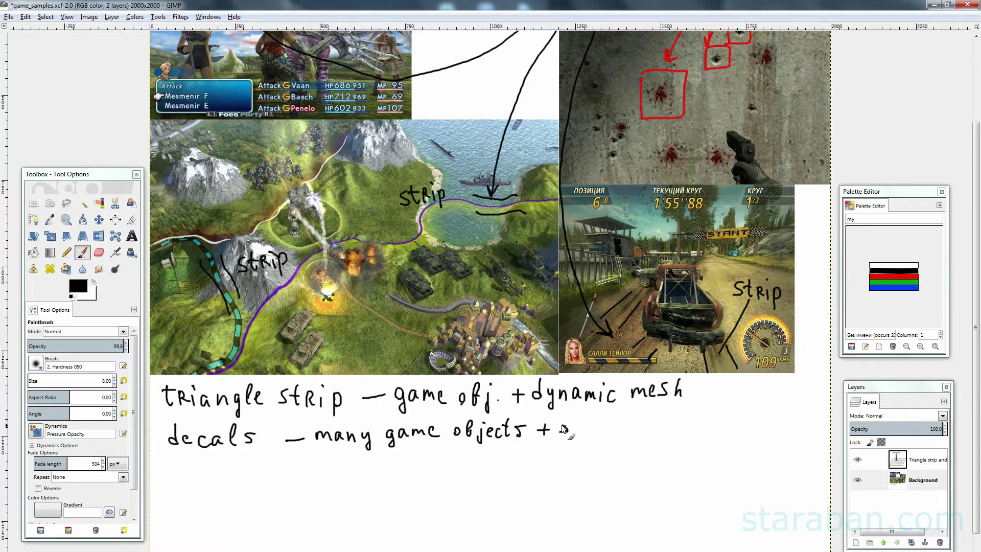
drag(566, 426, 564, 436)
mouse_move(575, 420)
mouse_down()
mouse_move(577, 436)
mouse_move(662, 435)
mouse_up()
mouse_move(671, 424)
mouse_down()
mouse_move(666, 434)
mouse_move(686, 428)
mouse_up()
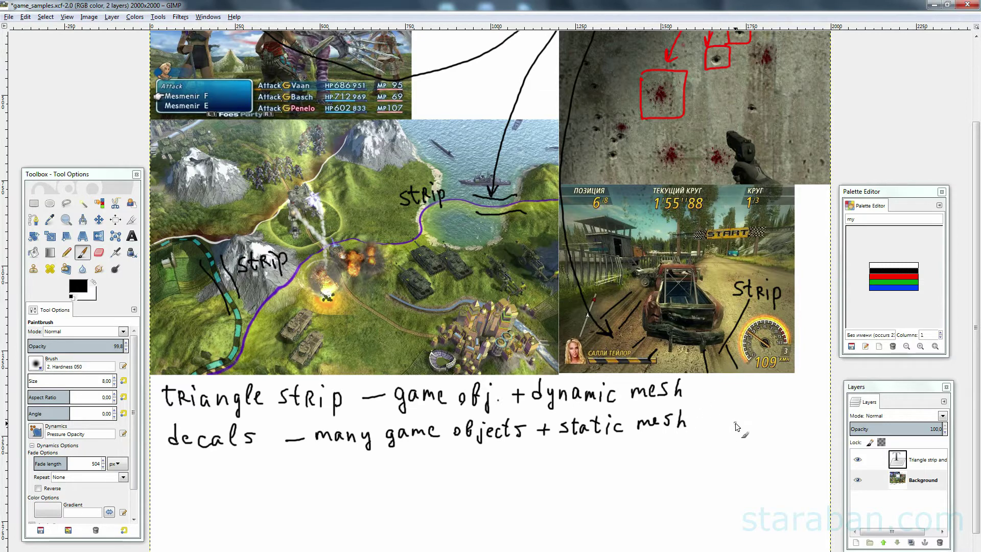
mouse_move(699, 409)
mouse_down()
mouse_move(698, 430)
mouse_move(769, 434)
mouse_up()
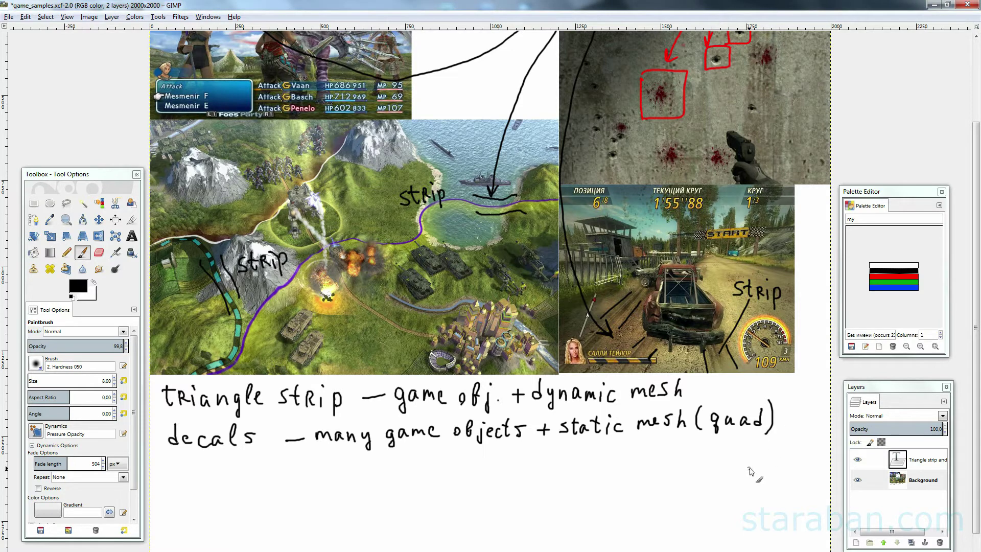
scroll(377, 324, up, 1)
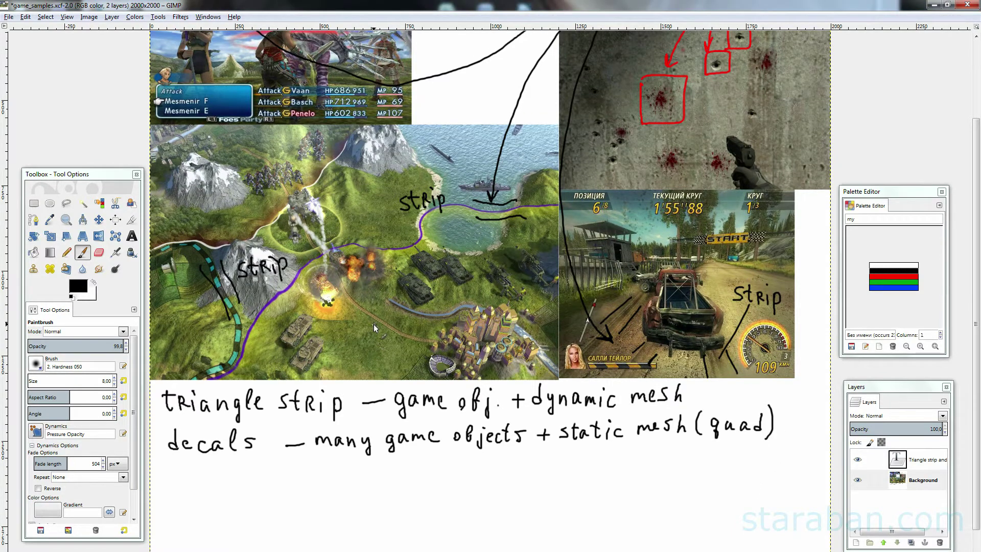
scroll(890, 368, down, 1)
scroll(889, 369, down, 1)
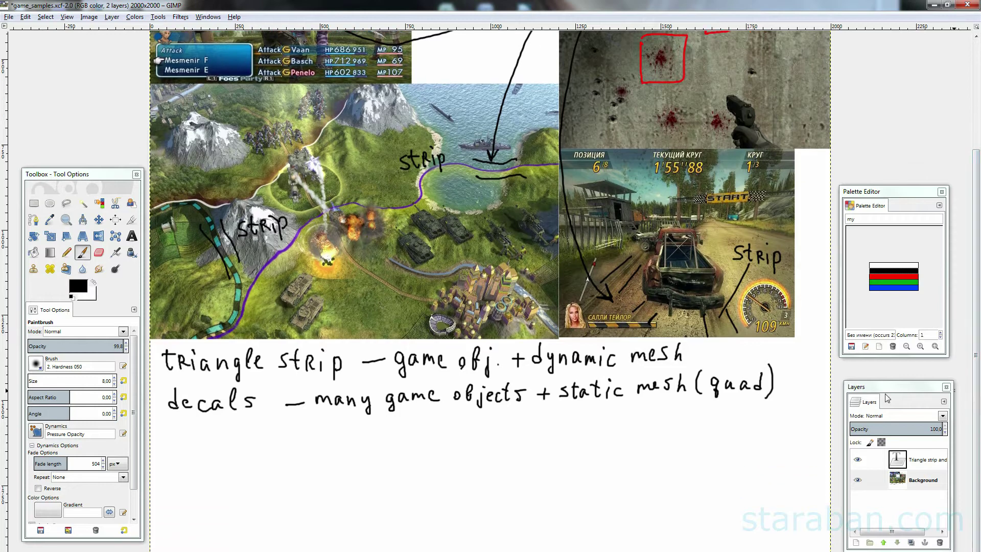
- Handwrite the note 'tr. strip = array of decals'
mouse_move(165, 424)
mouse_down()
mouse_move(174, 439)
mouse_move(214, 441)
mouse_move(205, 444)
mouse_up()
mouse_move(223, 427)
mouse_down()
mouse_move(225, 444)
mouse_move(228, 434)
mouse_up()
drag(234, 443, 254, 445)
drag(264, 434, 264, 454)
mouse_move(265, 435)
mouse_down()
mouse_move(266, 445)
mouse_move(295, 432)
mouse_move(294, 442)
mouse_move(367, 443)
mouse_move(382, 456)
mouse_move(404, 435)
mouse_move(416, 445)
mouse_up()
drag(412, 434, 474, 445)
drag(483, 435, 503, 440)
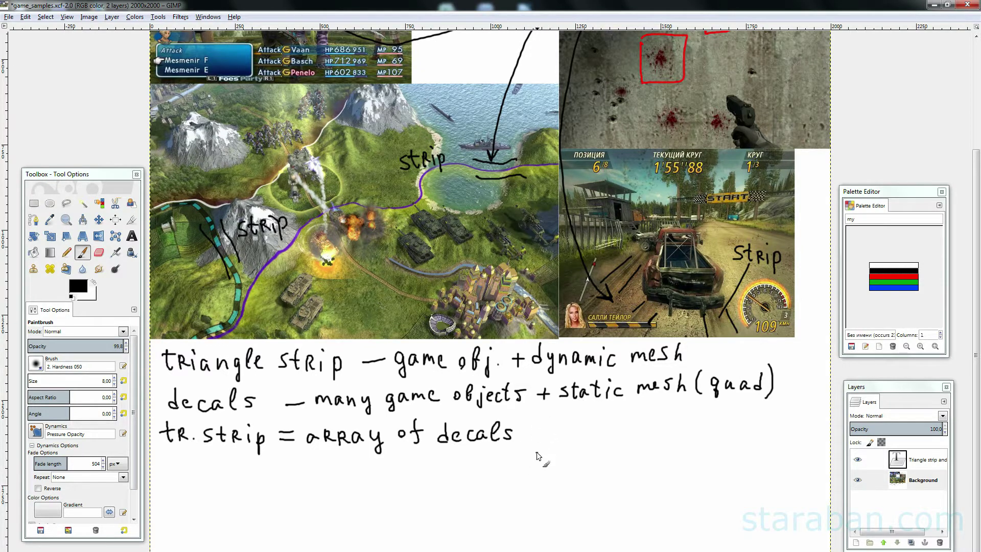
- Sketch a curved chain of rectangles and a segmented arc with an arrow
drag(537, 462, 536, 443)
mouse_move(535, 443)
mouse_down()
mouse_move(560, 440)
mouse_move(538, 462)
mouse_move(619, 465)
mouse_up()
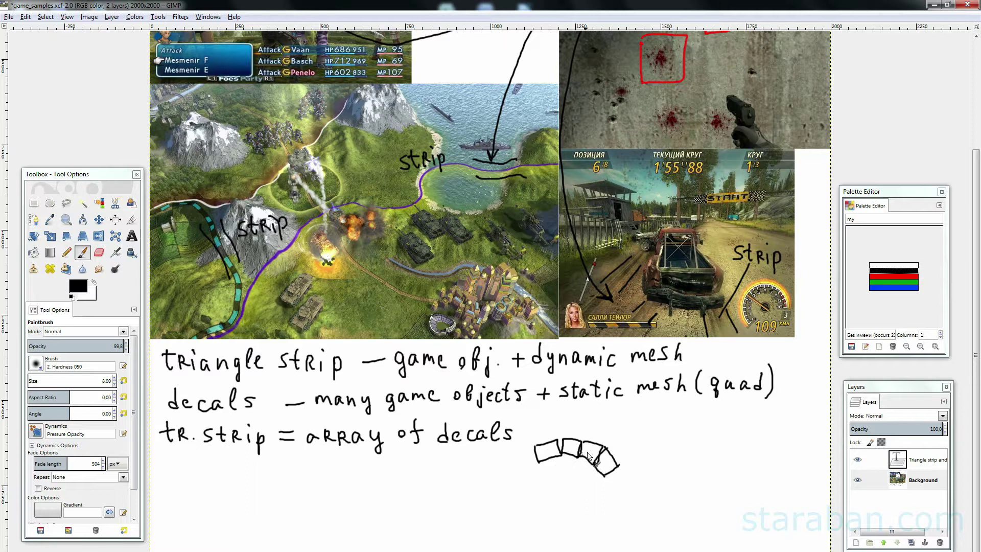
drag(606, 490, 605, 492)
drag(620, 429, 662, 485)
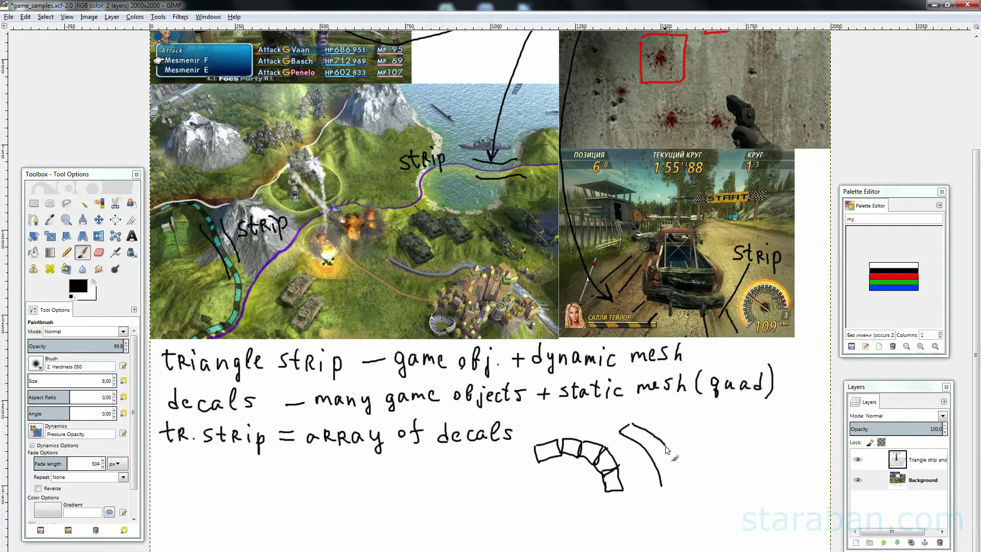
drag(667, 449, 675, 485)
drag(632, 440, 646, 430)
mouse_move(641, 454)
mouse_down()
mouse_move(658, 447)
mouse_move(673, 469)
mouse_up()
mouse_move(683, 458)
mouse_down()
mouse_move(703, 465)
mouse_move(693, 456)
mouse_up()
drag(682, 455, 745, 456)
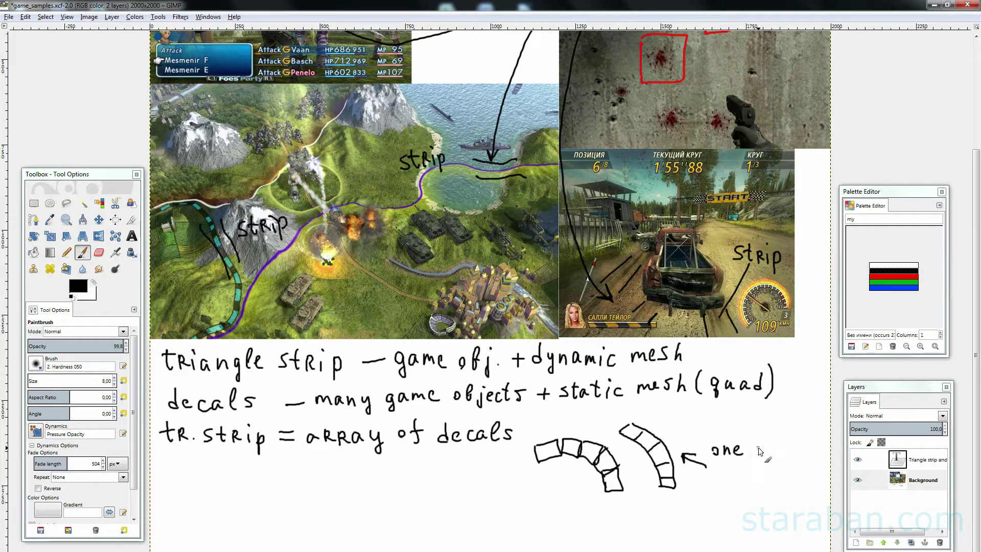
- Undo the stray word 'one' and label the arc 'dynamic mesh strip'
key(ctrl+z)
key(ctrl+z)
key(ctrl+z)
mouse_move(721, 452)
mouse_down()
mouse_move(730, 467)
mouse_move(781, 463)
mouse_up()
drag(793, 465, 821, 464)
drag(821, 456, 826, 463)
drag(768, 470, 790, 489)
drag(789, 469, 788, 482)
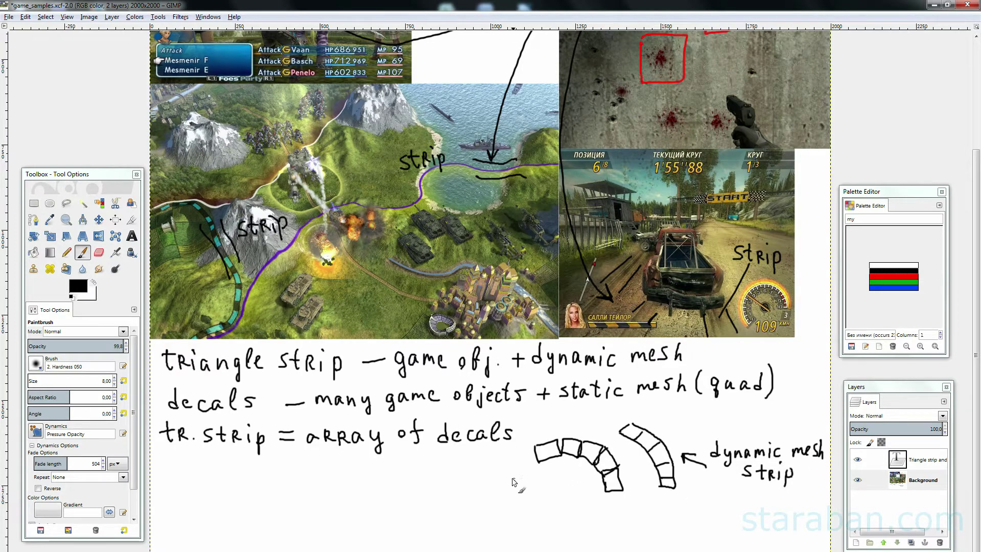
- Label the rectangles 'decal strip' and write 'Render' as the first table header
mouse_move(489, 478)
mouse_down()
mouse_move(480, 484)
mouse_move(499, 486)
mouse_up()
mouse_move(506, 478)
mouse_down()
mouse_move(503, 486)
mouse_move(552, 487)
mouse_up()
drag(546, 476, 560, 478)
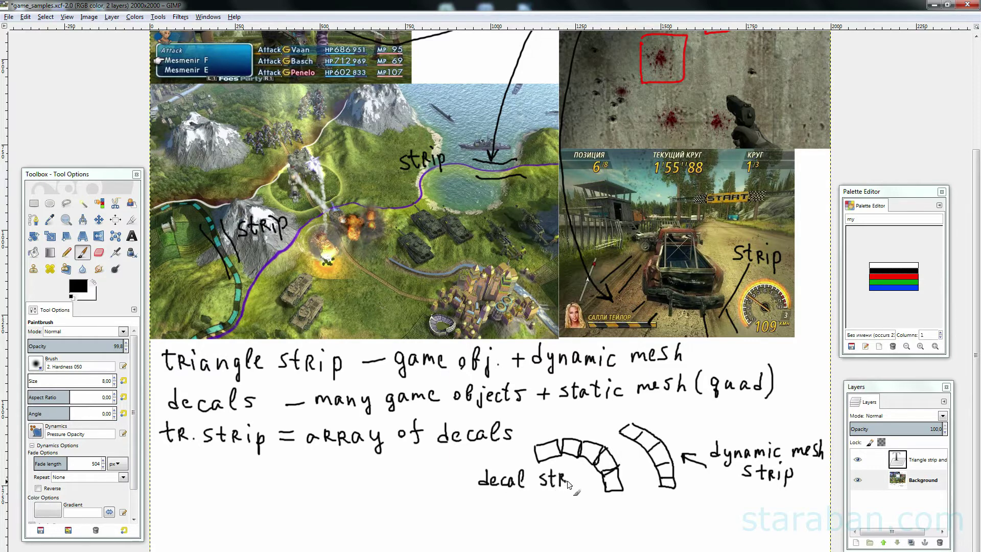
mouse_move(570, 474)
mouse_down()
mouse_move(571, 486)
mouse_move(592, 486)
mouse_up()
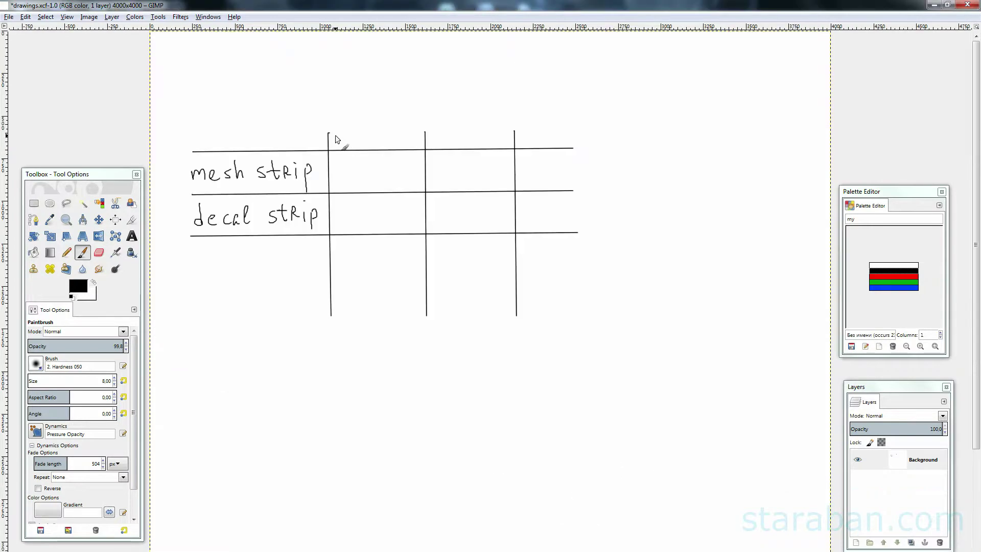
mouse_move(335, 135)
mouse_down()
mouse_move(337, 148)
mouse_move(352, 150)
mouse_move(380, 132)
mouse_move(390, 146)
mouse_move(398, 140)
mouse_up()
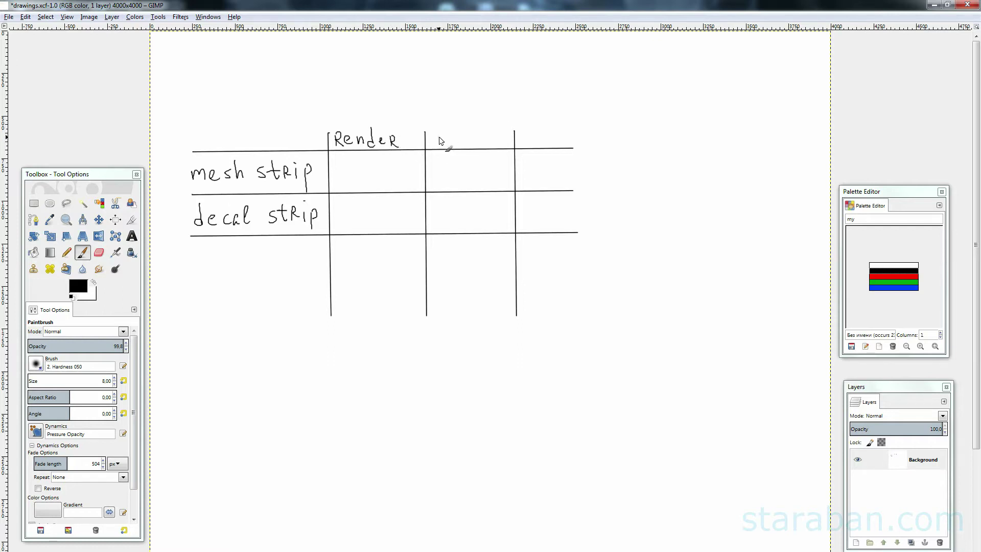
- Add the 'update' header; mark mesh strip +/− and decal strip −/+ for Render/update
mouse_move(468, 132)
mouse_down()
mouse_move(465, 146)
mouse_move(502, 146)
mouse_up()
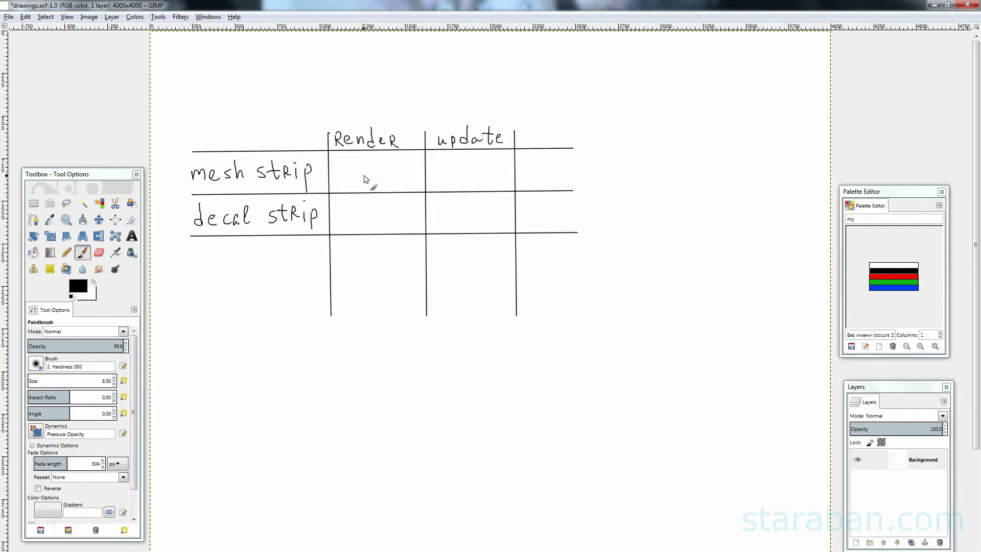
drag(359, 174, 370, 174)
drag(458, 172, 480, 173)
drag(364, 218, 383, 218)
mouse_move(460, 219)
mouse_down()
mouse_move(484, 219)
mouse_move(473, 229)
mouse_up()
- Add a 'custom PS' row with plus marks for Render and update
mouse_move(198, 256)
mouse_down()
mouse_move(197, 268)
mouse_move(237, 268)
mouse_move(244, 257)
mouse_move(302, 264)
mouse_up()
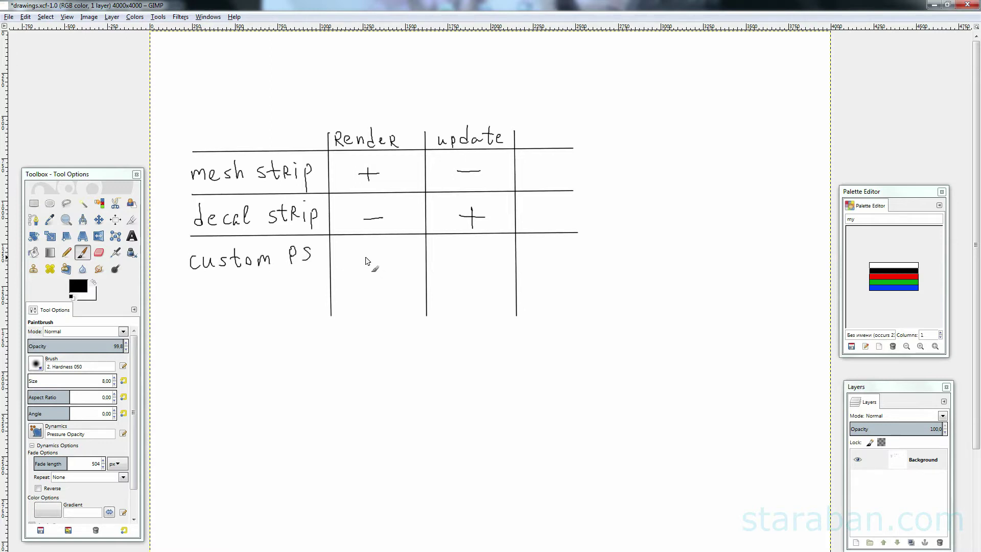
drag(363, 255, 379, 254)
drag(371, 247, 371, 262)
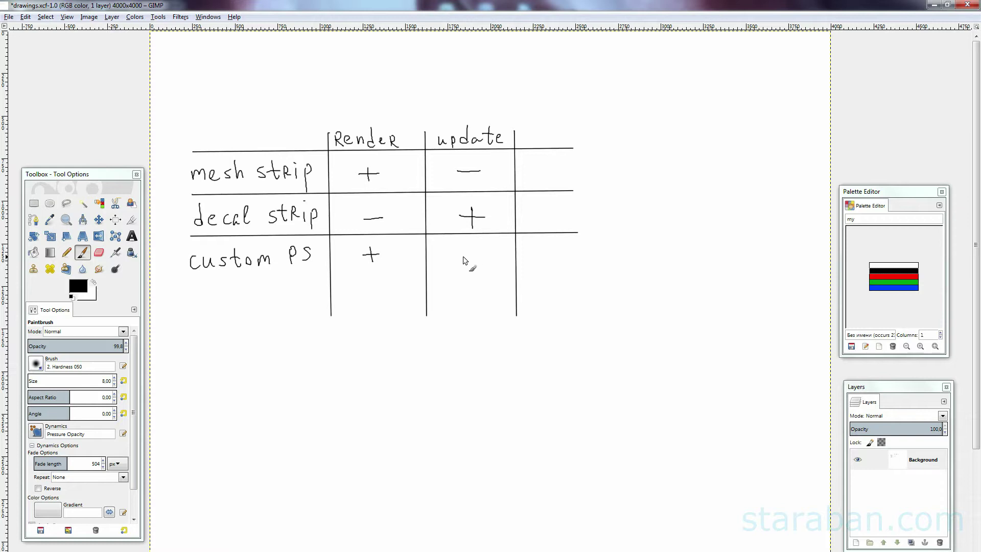
mouse_move(458, 255)
mouse_down()
mouse_move(477, 255)
mouse_move(466, 262)
mouse_up()
- Write the 'features' header and mark plus for mesh strip and decal strip
mouse_move(542, 129)
mouse_down()
mouse_move(535, 158)
mouse_move(570, 152)
mouse_move(577, 138)
mouse_move(616, 144)
mouse_up()
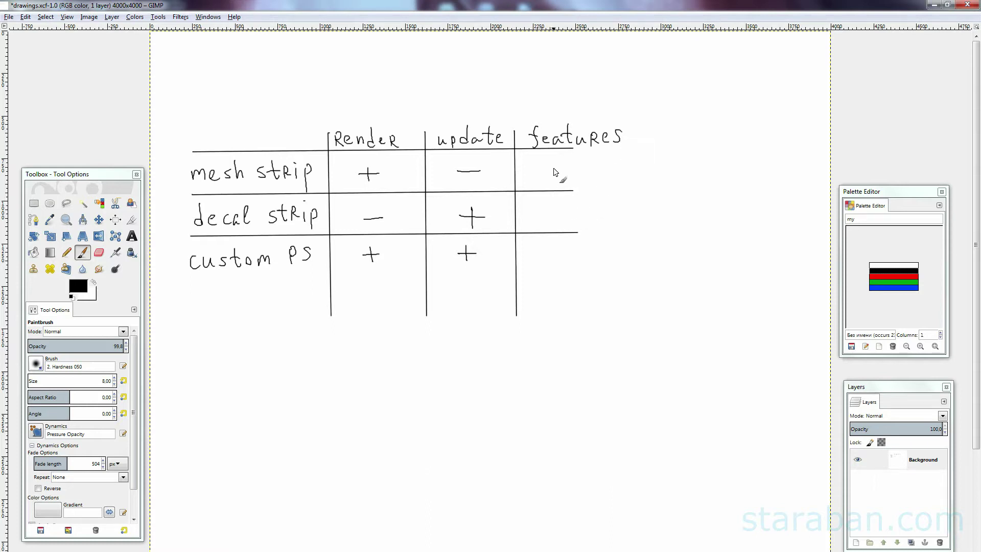
mouse_move(542, 170)
mouse_down()
mouse_move(565, 169)
mouse_move(551, 181)
mouse_up()
mouse_move(543, 219)
mouse_down()
mouse_move(568, 217)
mouse_move(551, 228)
mouse_move(569, 253)
mouse_up()
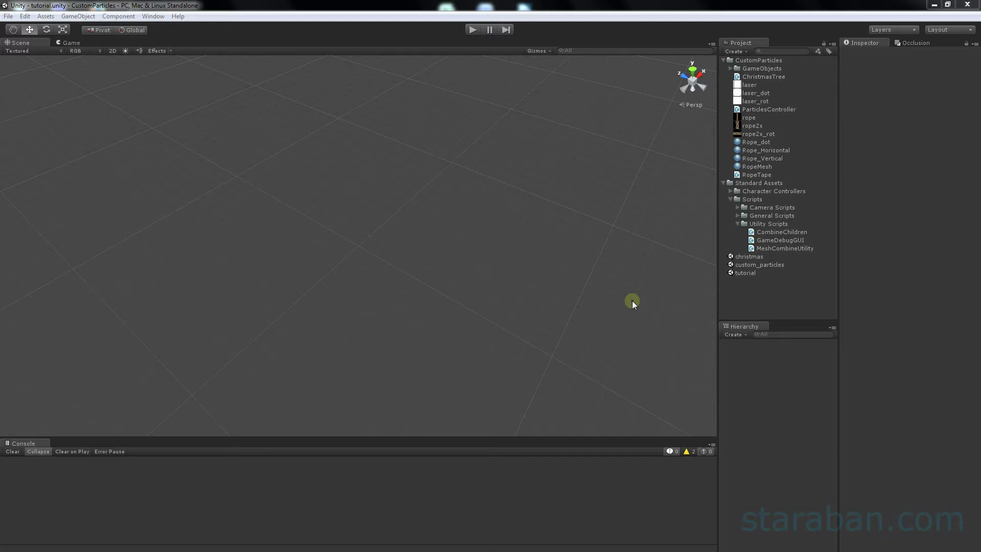
- Create a new camera and tag it MainCamera
click(77, 18)
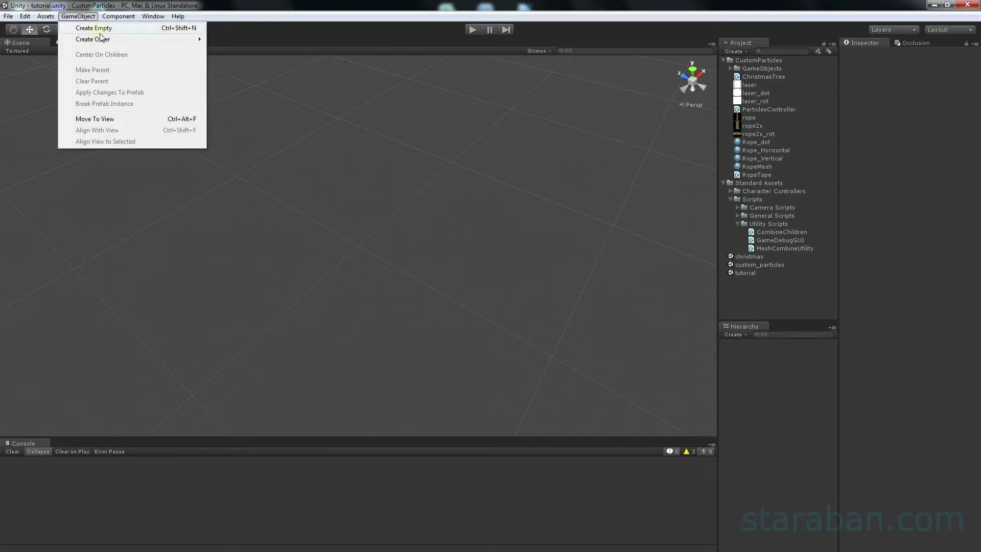
mouse_move(92, 39)
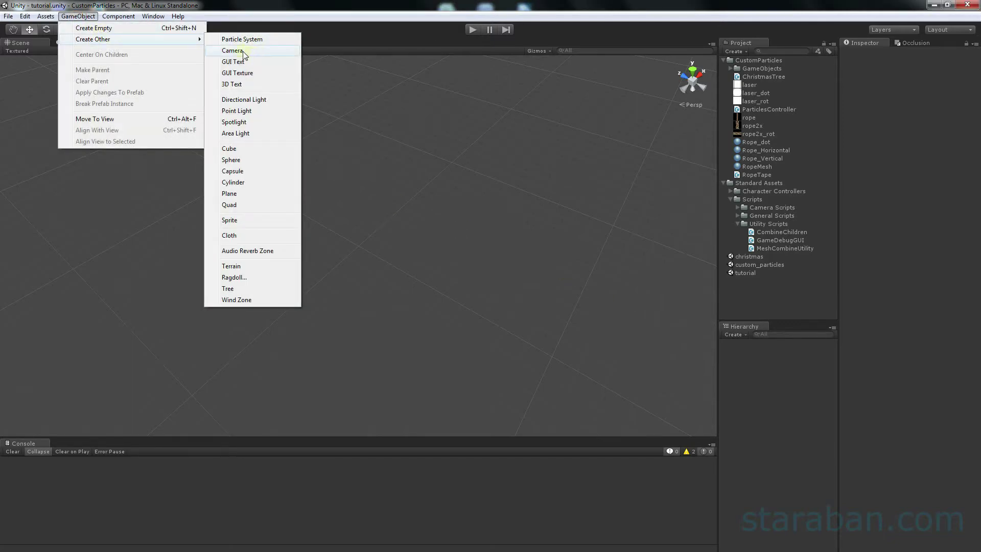
click(244, 54)
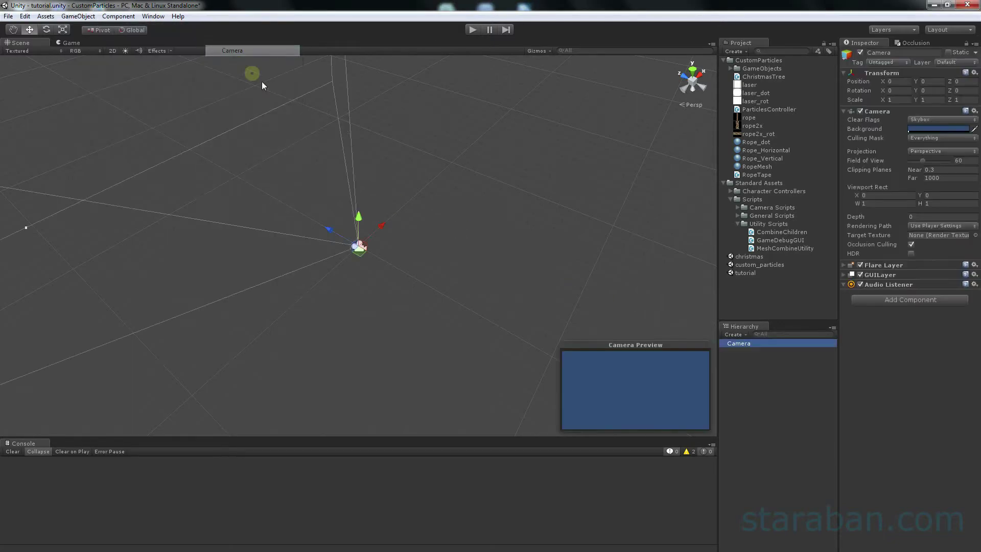
click(882, 66)
click(901, 123)
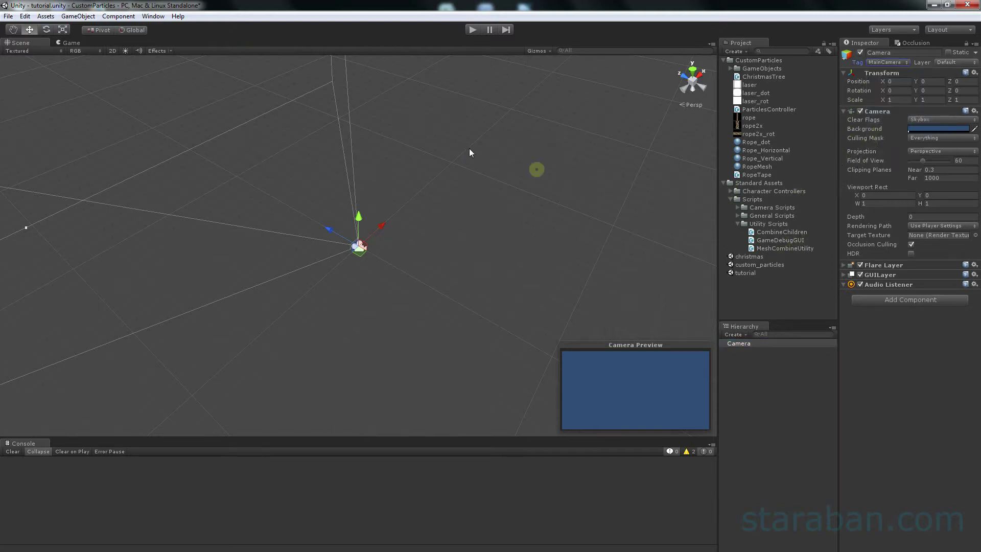
click(131, 30)
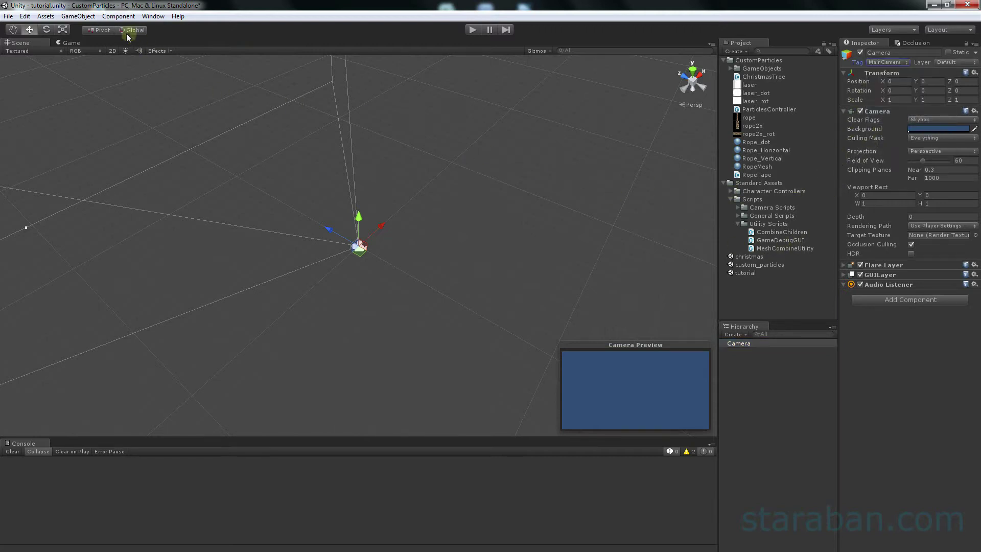
- Create an empty game object and rename it 'Rope Curve'
click(74, 17)
mouse_move(93, 40)
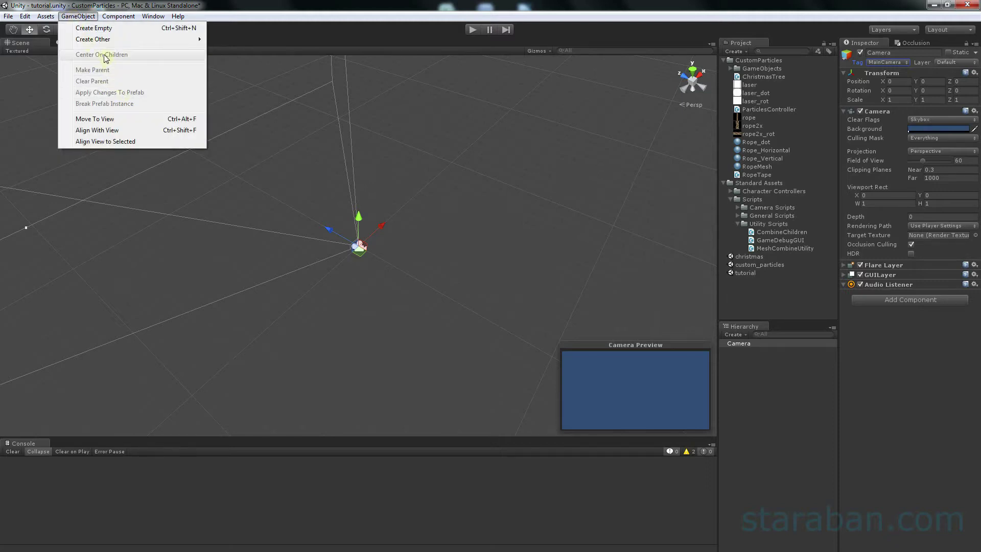
click(97, 28)
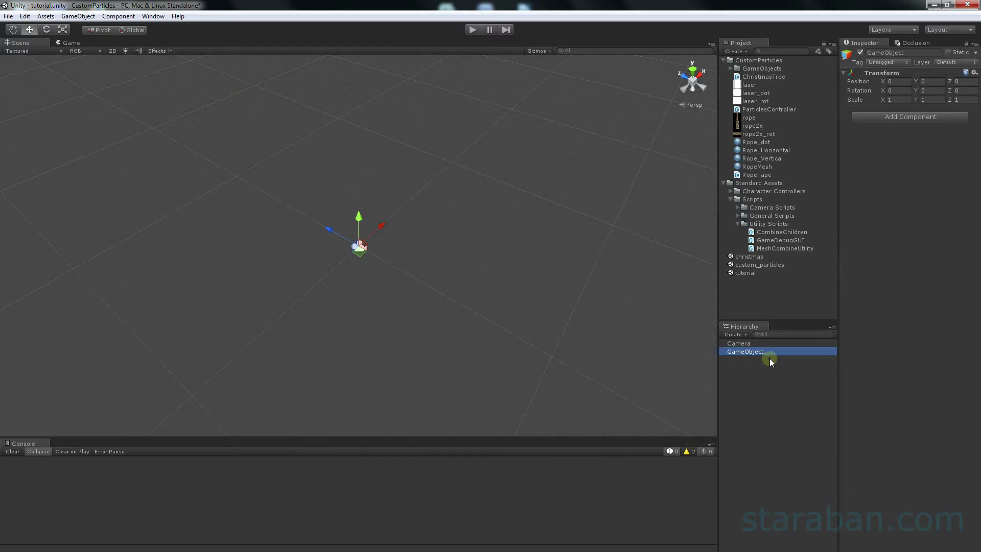
key(F2)
text(Rop)
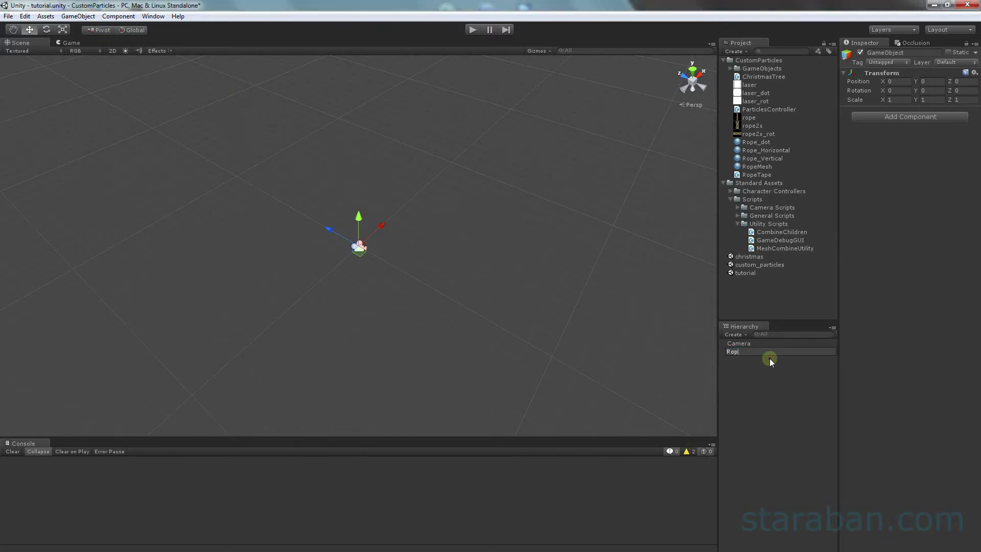
text(e Curve)
key(Return)
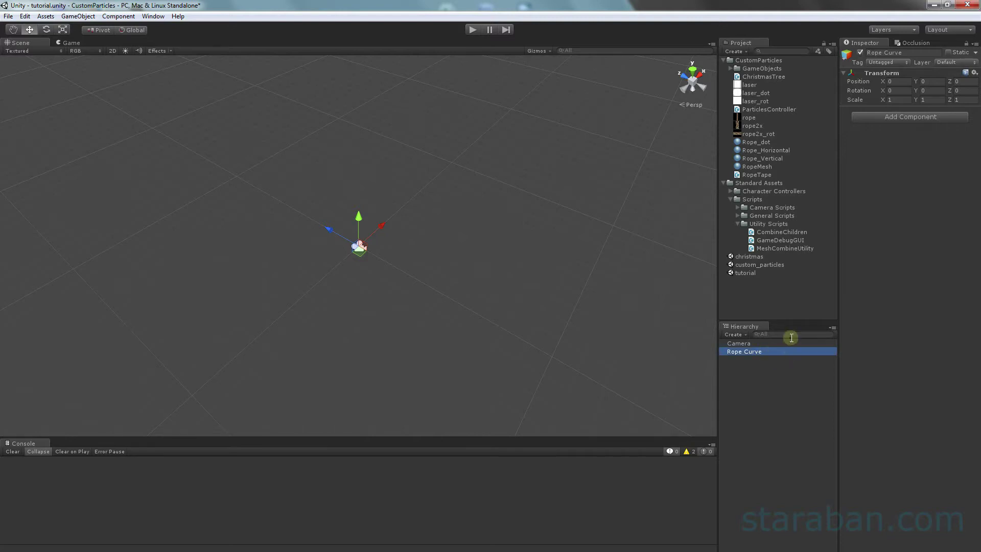
click(916, 117)
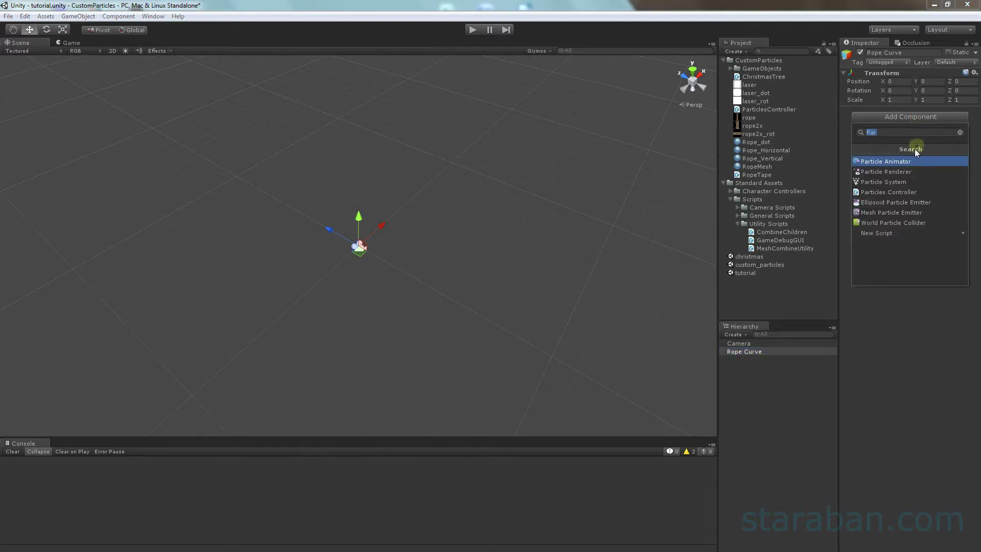
- Add a Particle System to Rope Curve with World simulation space and 400 max particles
click(913, 181)
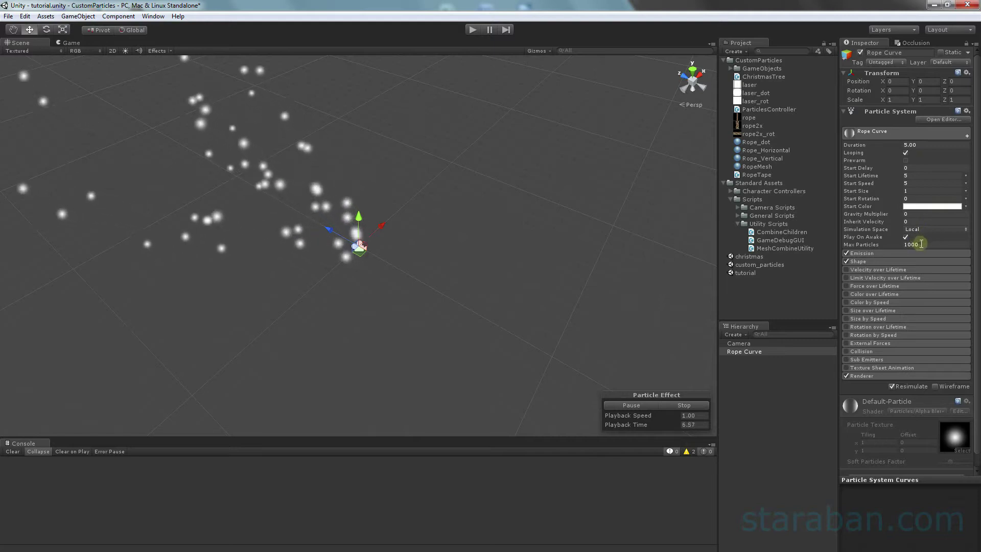
click(931, 230)
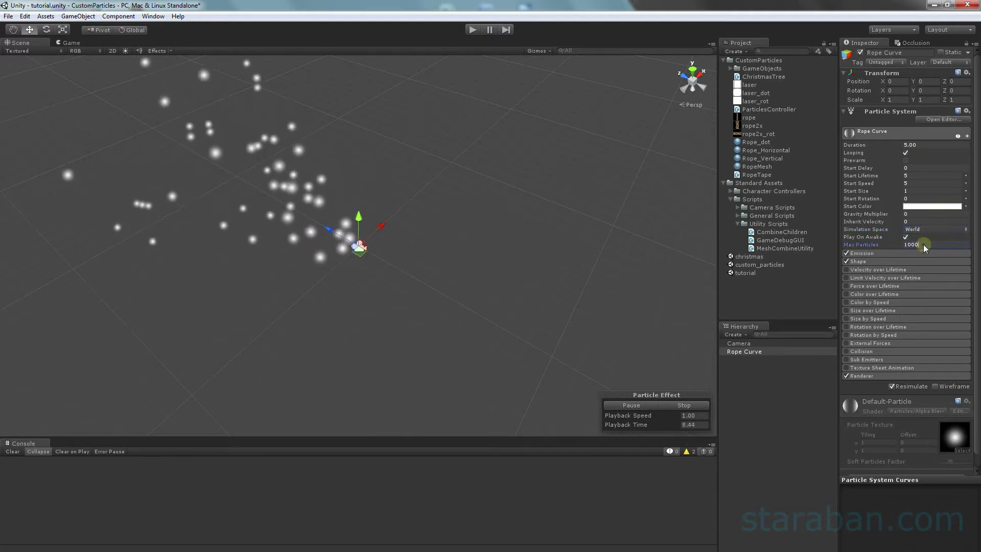
text(400)
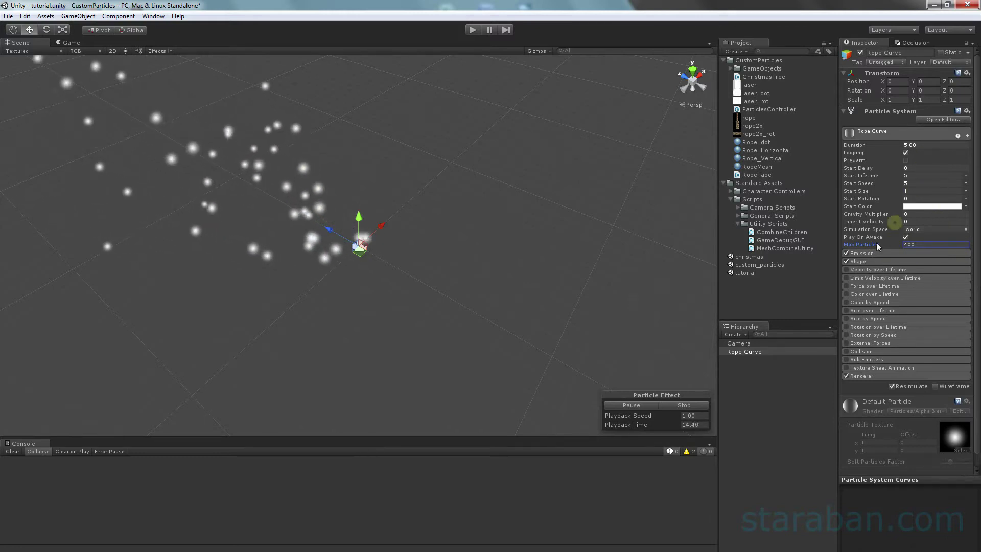
- Disable Shape, set emission rate 0 with one 400-particle burst, and view the Rope_dot material
click(847, 262)
click(860, 254)
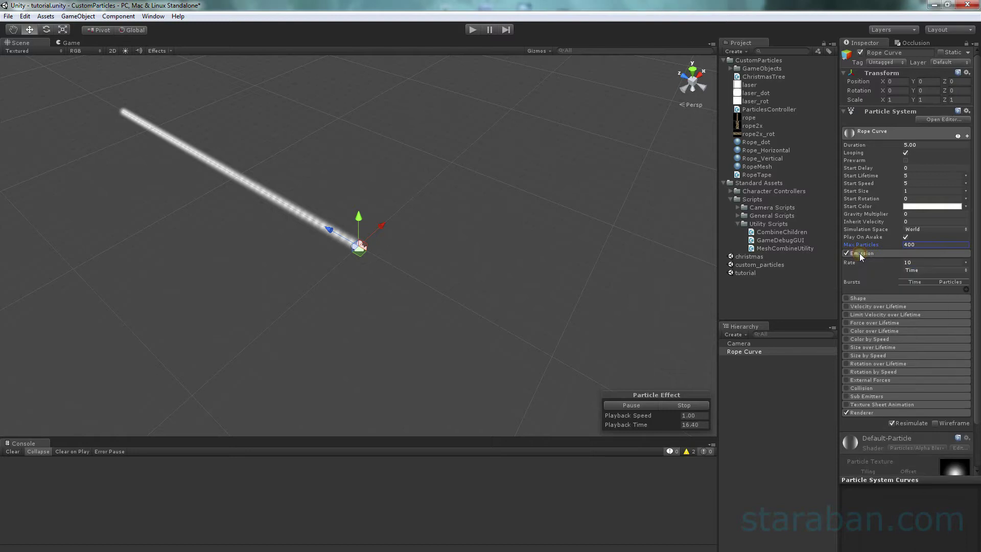
double_click(910, 263)
text(0)
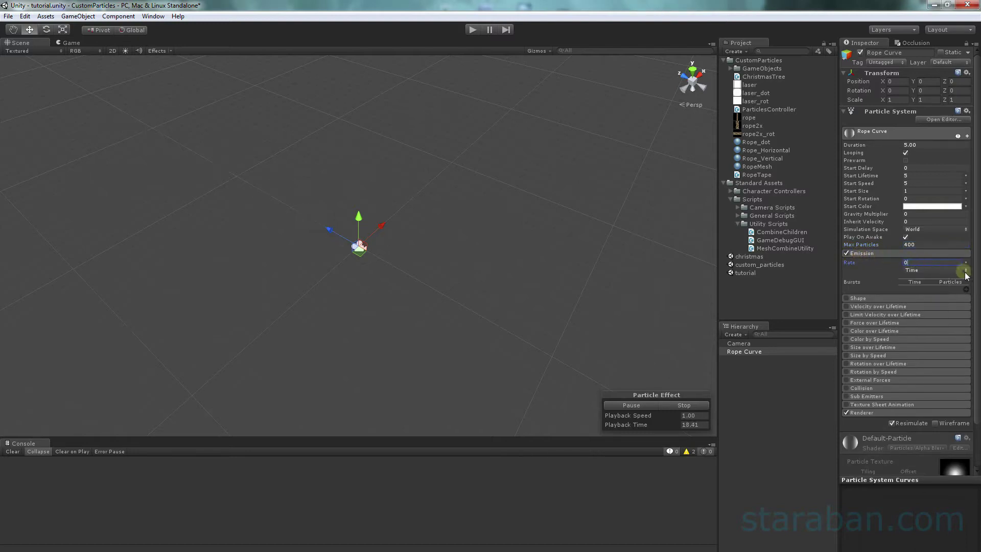
click(967, 290)
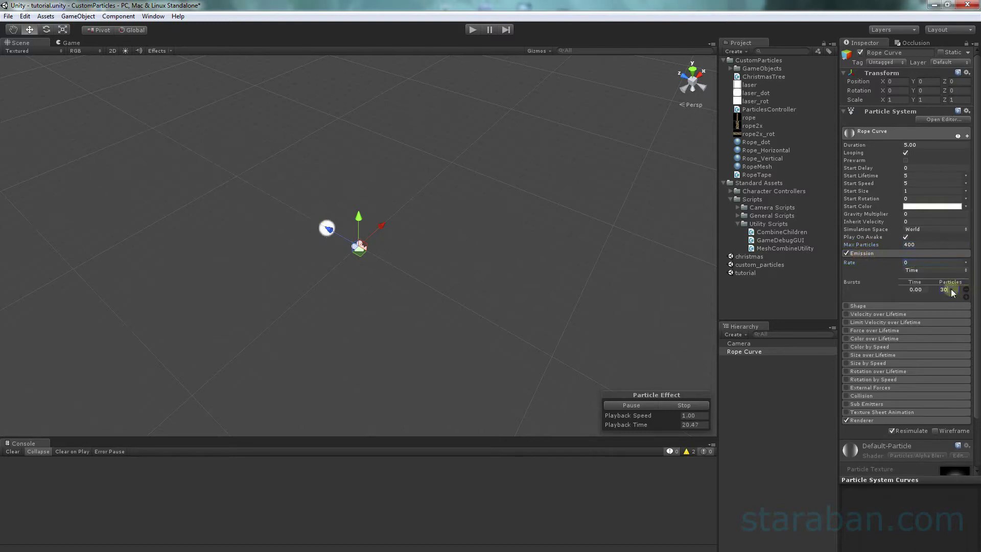
click(953, 290)
text(400)
key(Return)
click(884, 420)
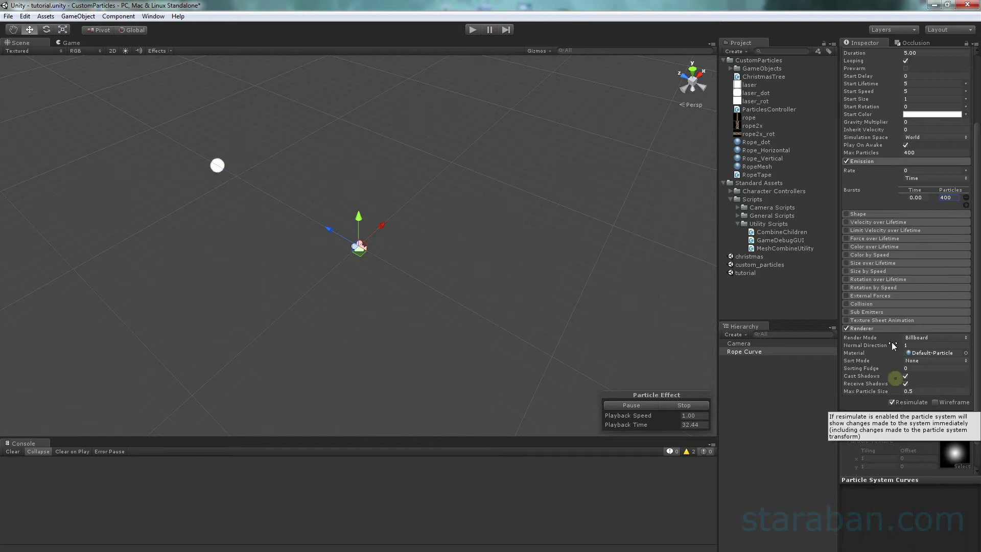
click(759, 143)
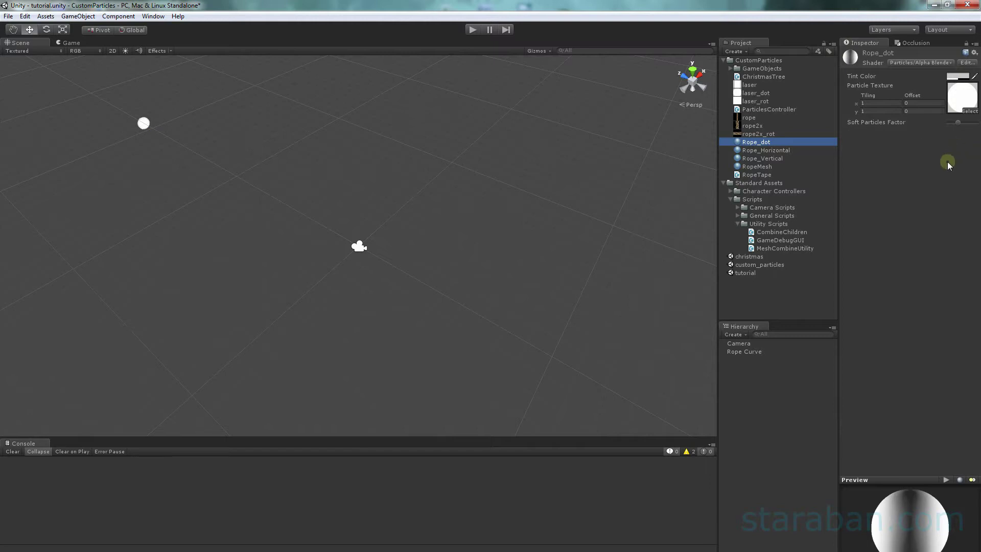
- Check Rope_dot's laser_dot texture, then assign Rope_dot as Rope Curve's particle material
click(962, 97)
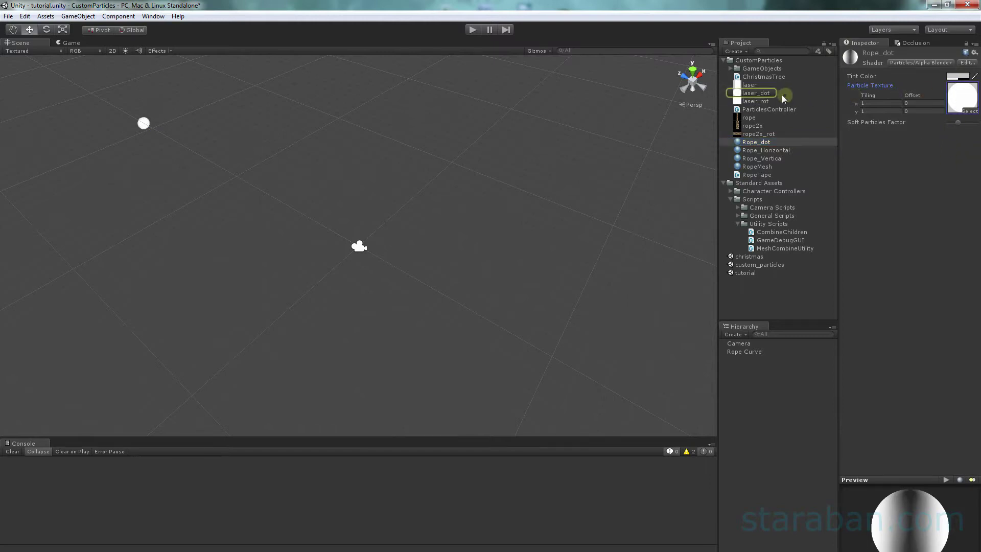
click(745, 95)
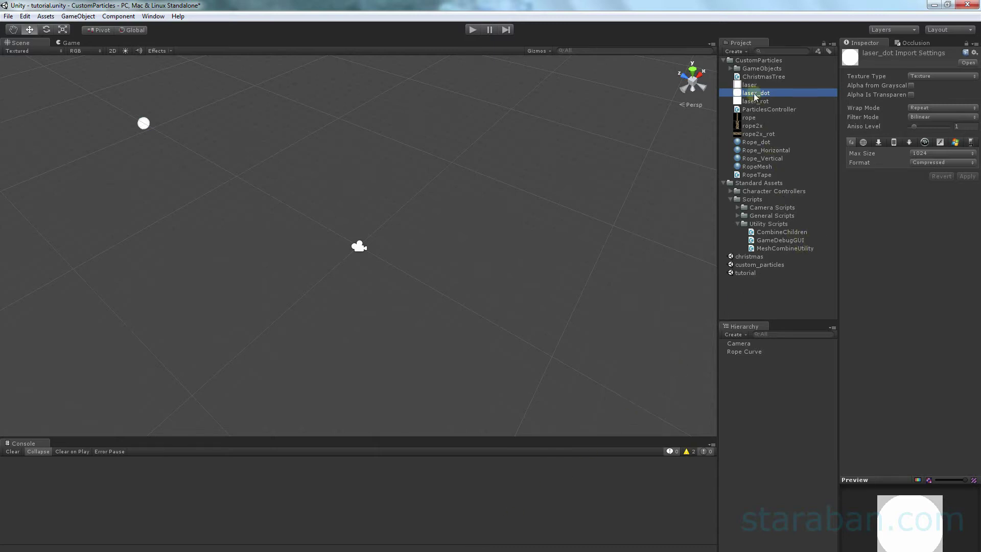
click(758, 143)
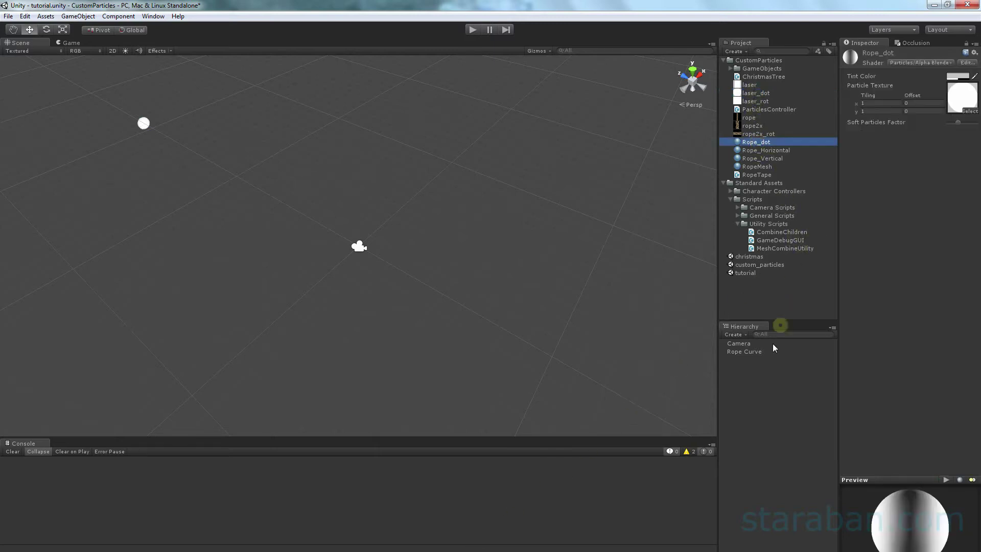
click(749, 353)
mouse_move(759, 142)
mouse_down()
mouse_move(951, 446)
mouse_move(924, 446)
mouse_up()
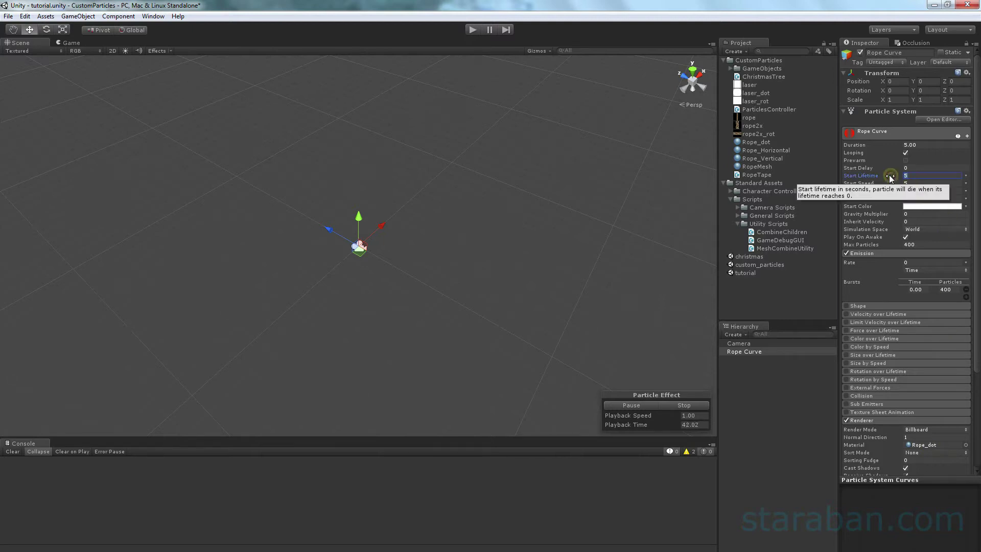
- Set start lifetime 100000, start speed 0 and a vivid blue start color
click(915, 176)
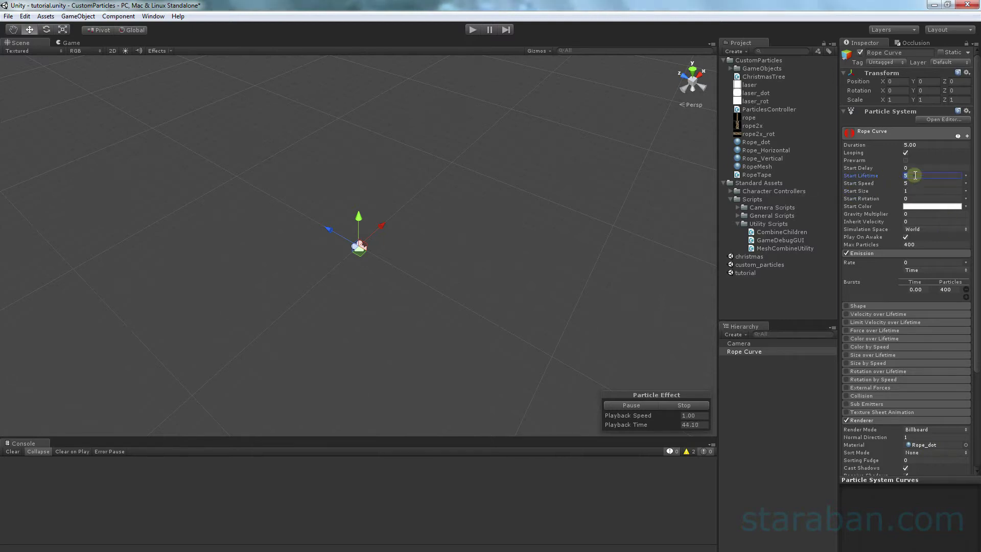
text(100000)
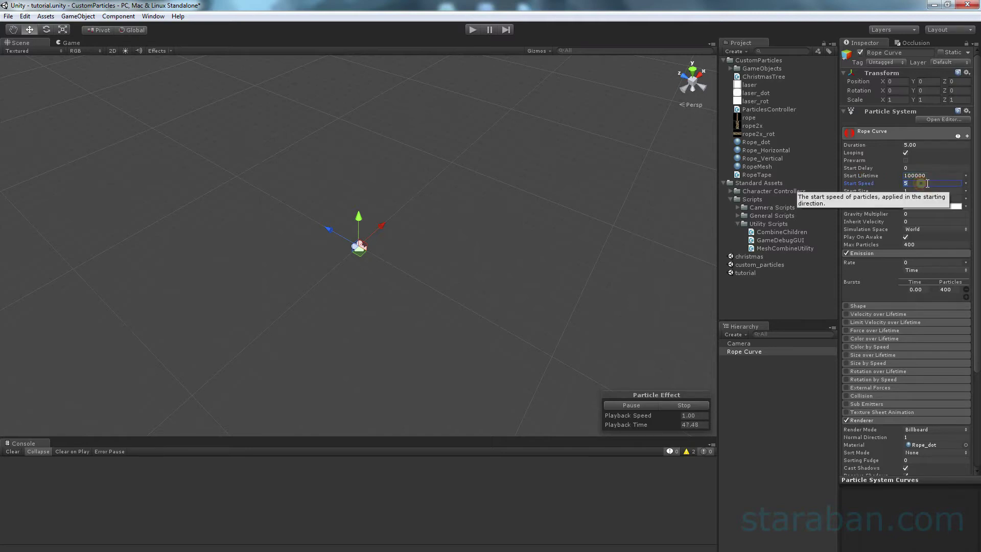
click(927, 183)
text(0)
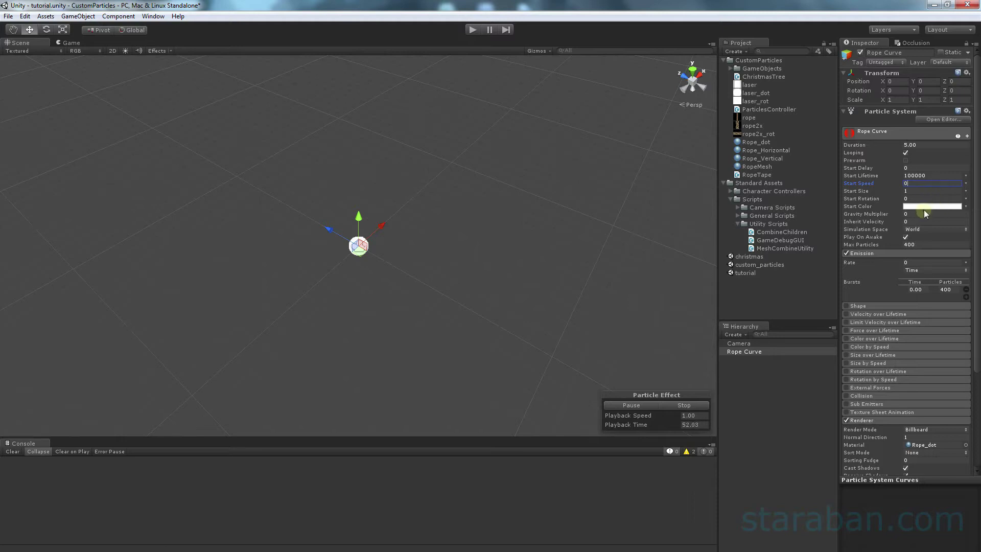
click(924, 206)
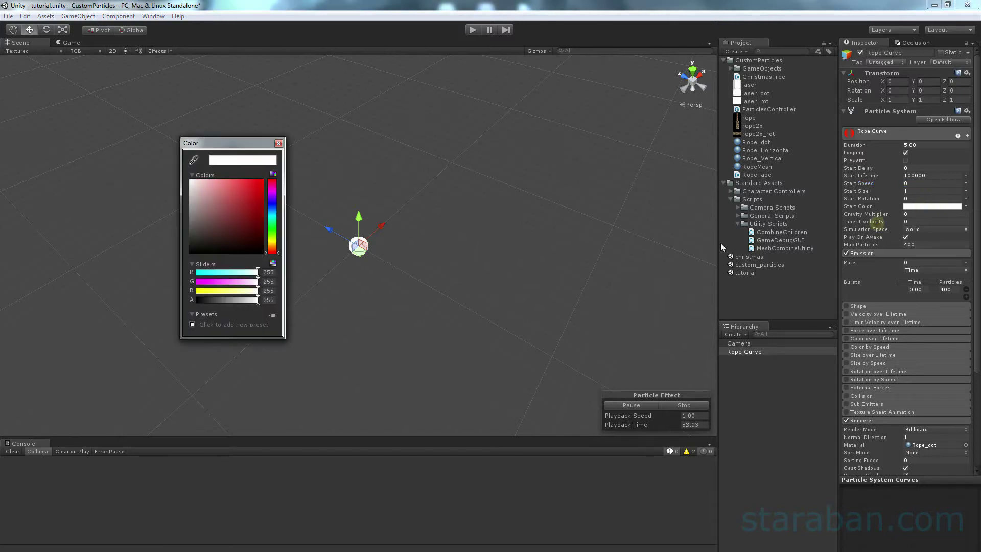
click(272, 212)
drag(258, 186, 301, 181)
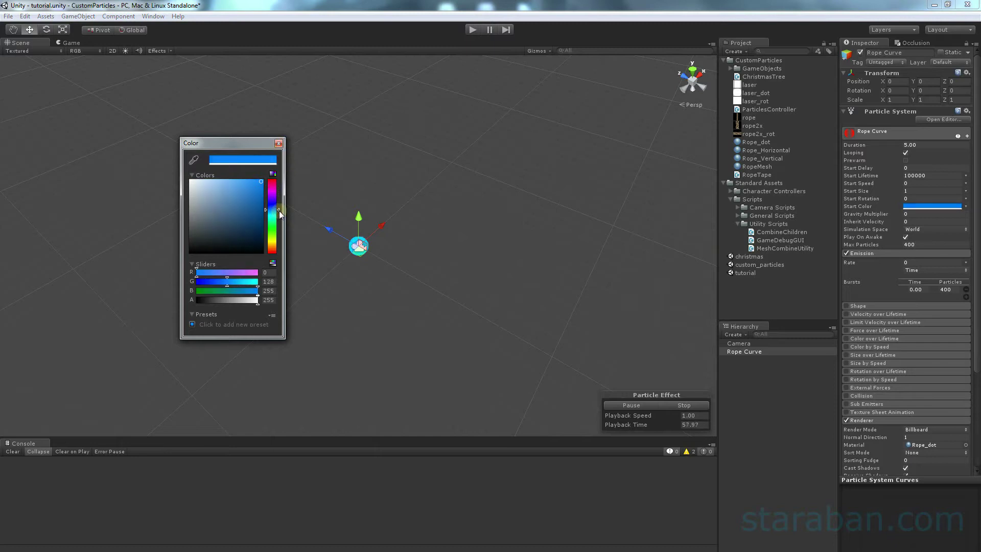
click(280, 143)
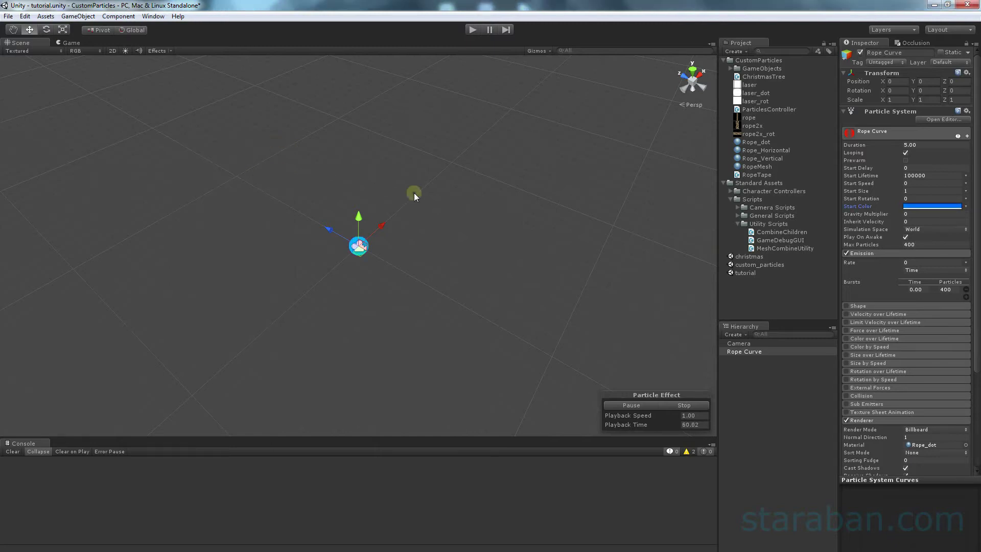
click(71, 43)
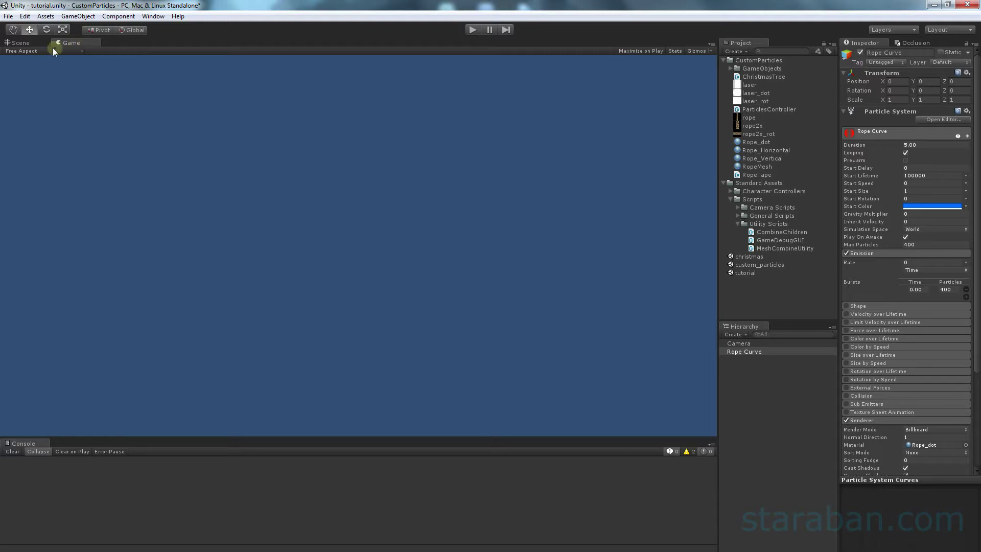
- Set the Camera's background colour to black
click(739, 343)
click(935, 129)
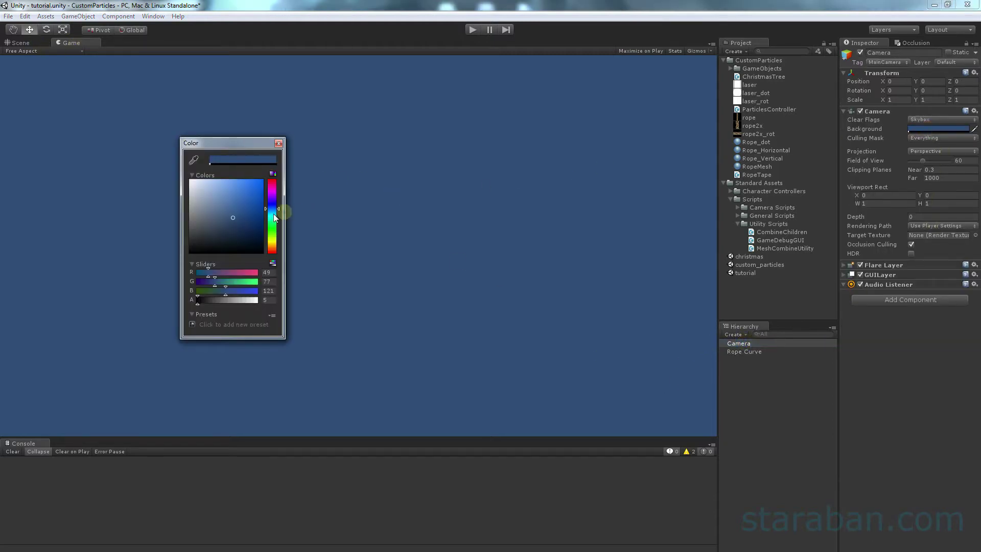
drag(201, 239, 190, 252)
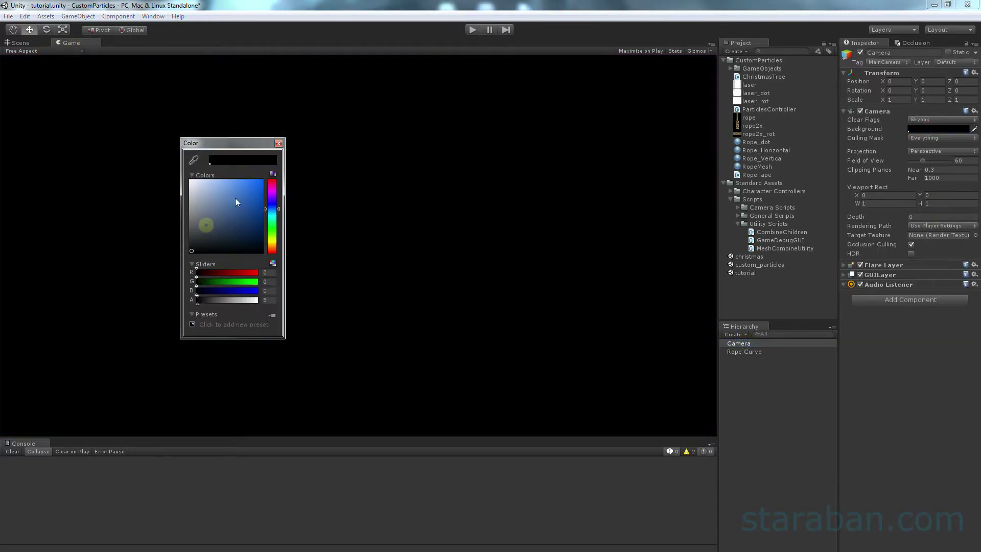
click(279, 143)
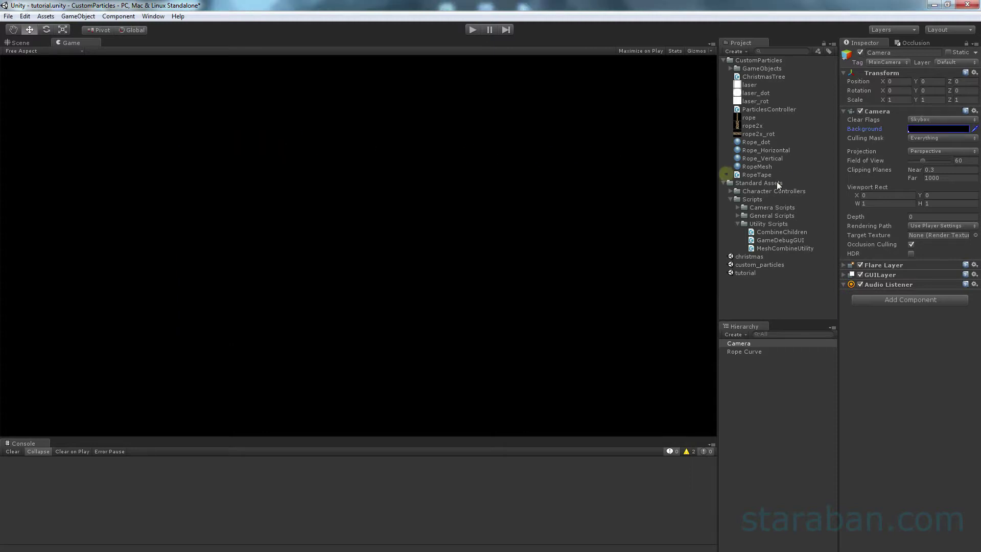
- Move the camera back along Z until the particle shows in Game view, then reselect Rope Curve
click(21, 43)
mouse_move(341, 237)
mouse_down()
mouse_move(728, 409)
mouse_move(100, 41)
mouse_up()
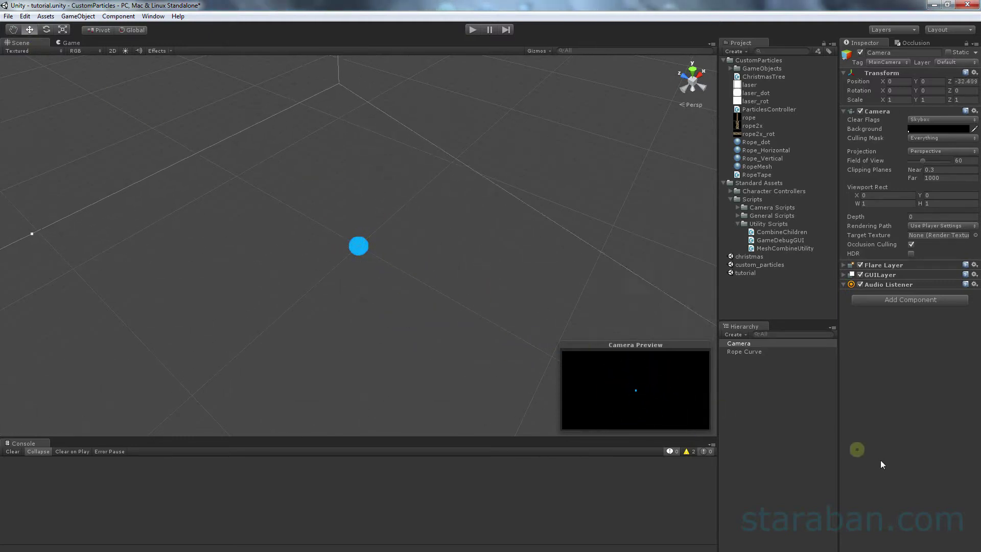
click(65, 42)
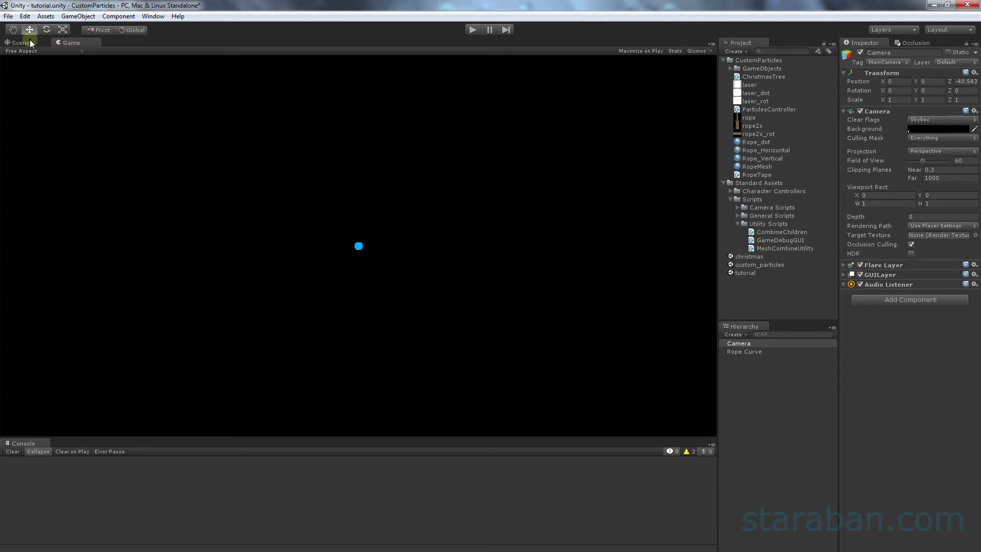
click(31, 42)
mouse_move(424, 250)
middle_down()
mouse_move(446, 264)
mouse_move(235, 166)
middle_up()
mouse_move(361, 271)
mouse_down()
mouse_move(484, 338)
mouse_move(800, 116)
mouse_up()
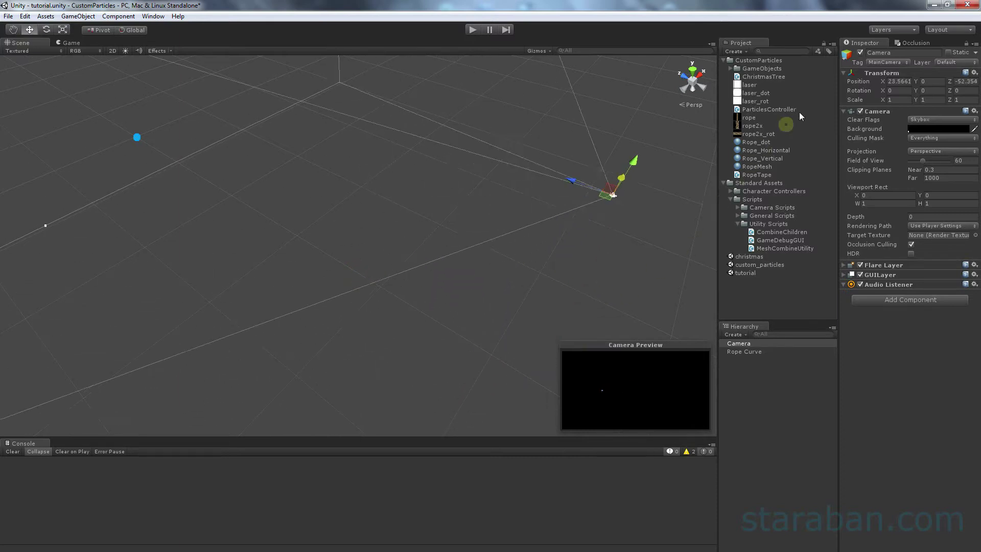
mouse_move(320, 172)
alt+mouse_down()
mouse_move(232, 179)
mouse_move(393, 161)
mouse_move(512, 269)
mouse_move(466, 250)
alt+mouse_up()
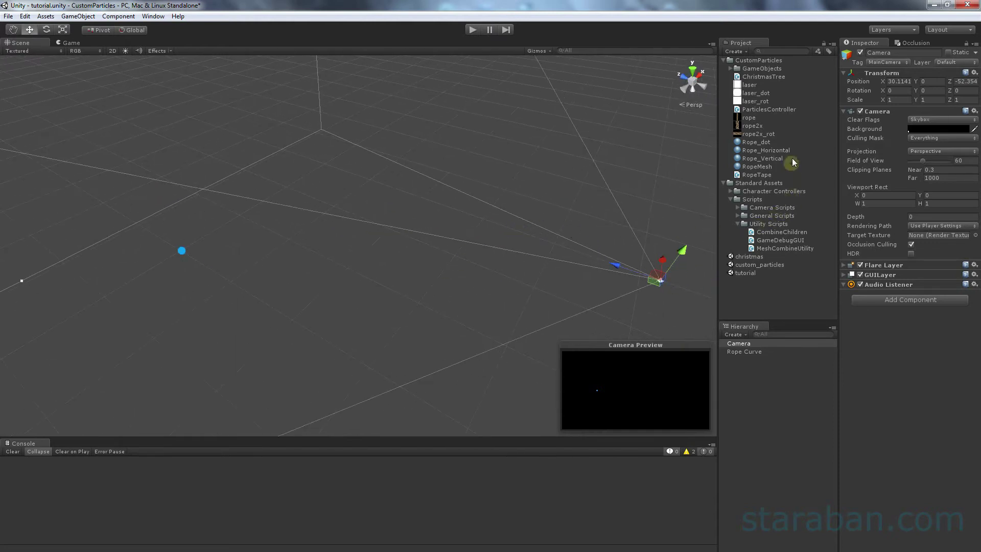
click(740, 350)
scroll(878, 401, down, 5)
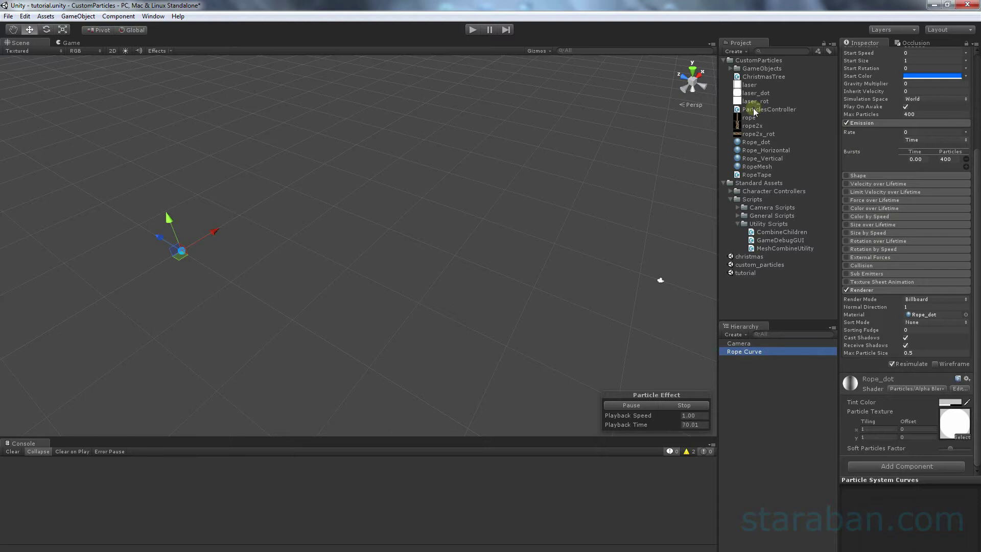
- Drop ParticlesController onto Rope Curve and open the script in MonoDevelop
drag(755, 112, 747, 351)
scroll(889, 401, down, 2)
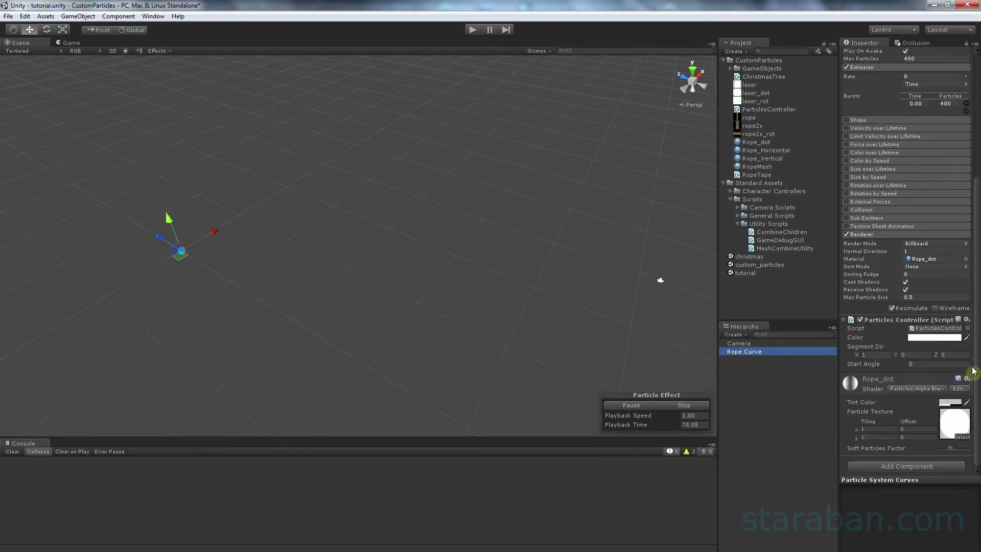
double_click(936, 329)
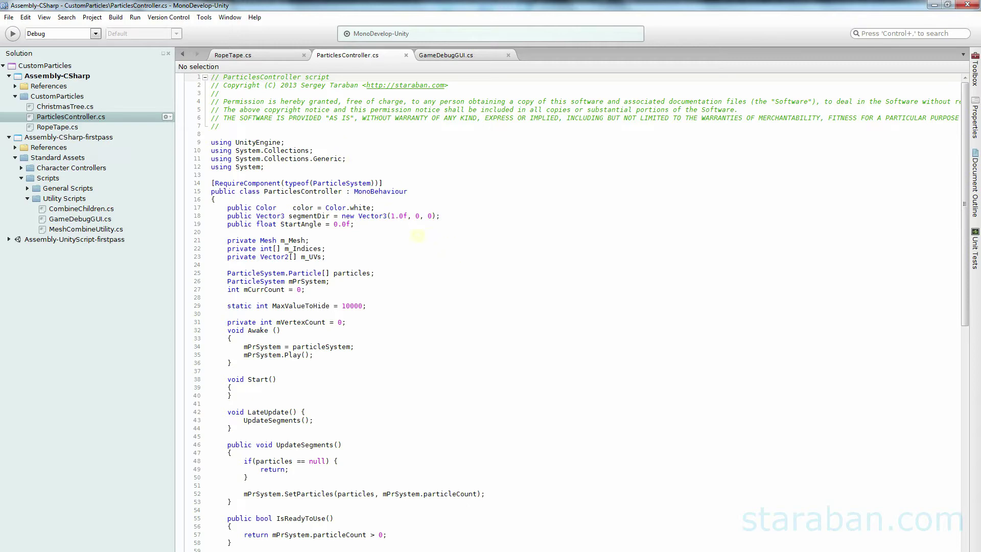
scroll(417, 236, down, 3)
scroll(423, 246, down, 4)
scroll(434, 266, down, 5)
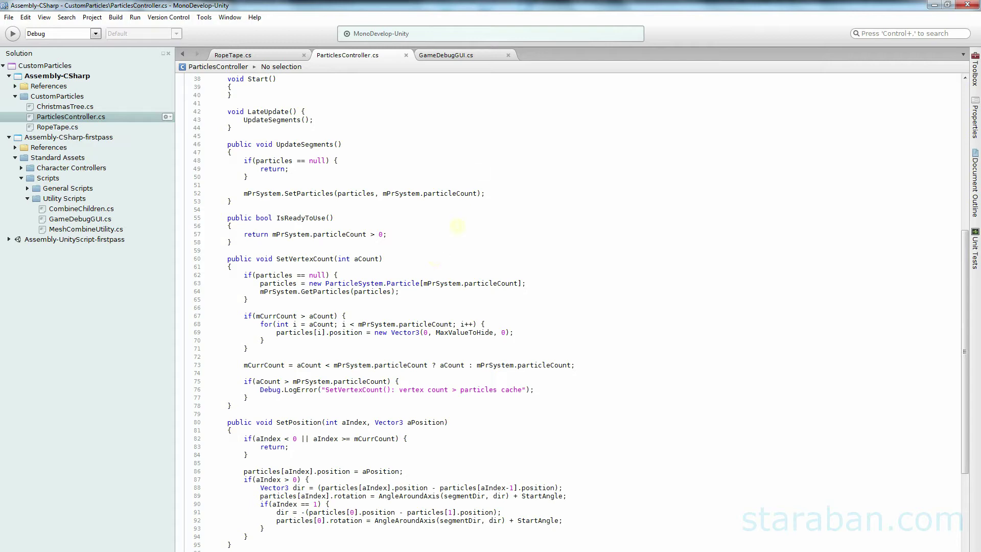
scroll(437, 168, up, 4)
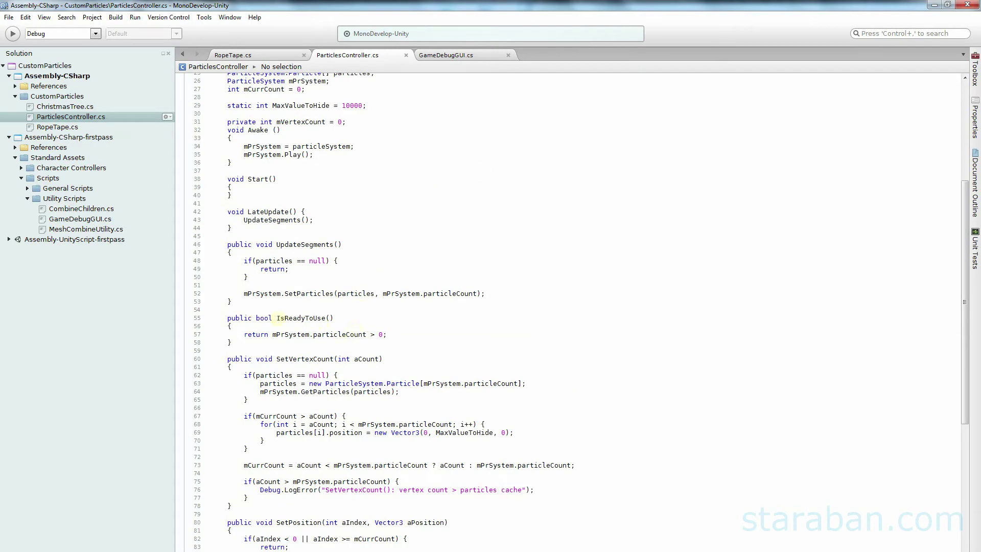
drag(277, 317, 332, 318)
click(341, 318)
scroll(363, 337, down, 2)
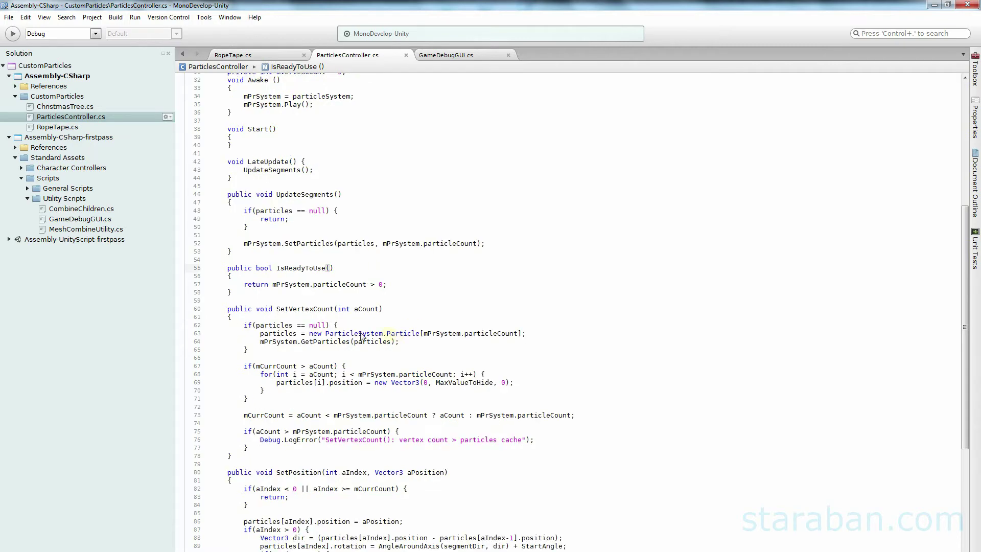
drag(277, 309, 333, 314)
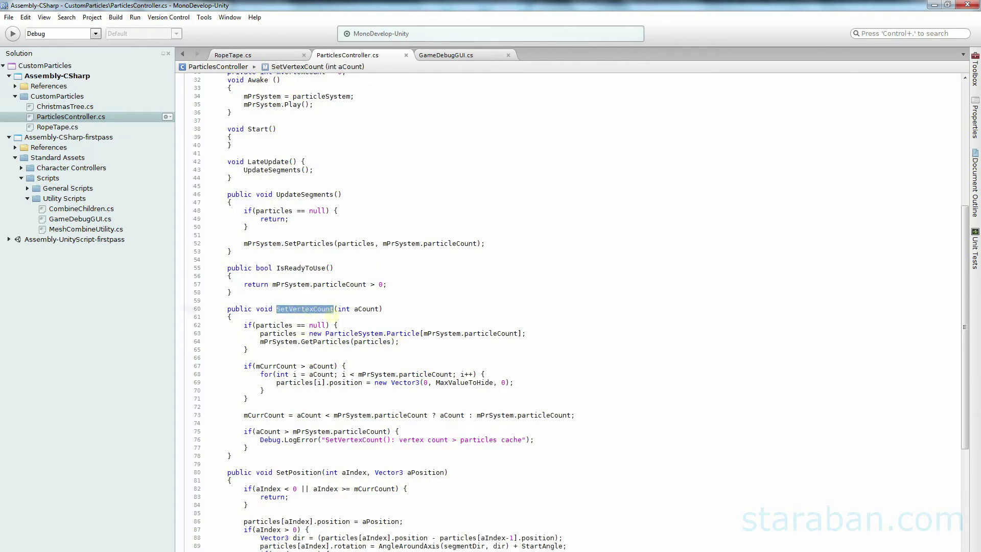
scroll(383, 309, down, 2)
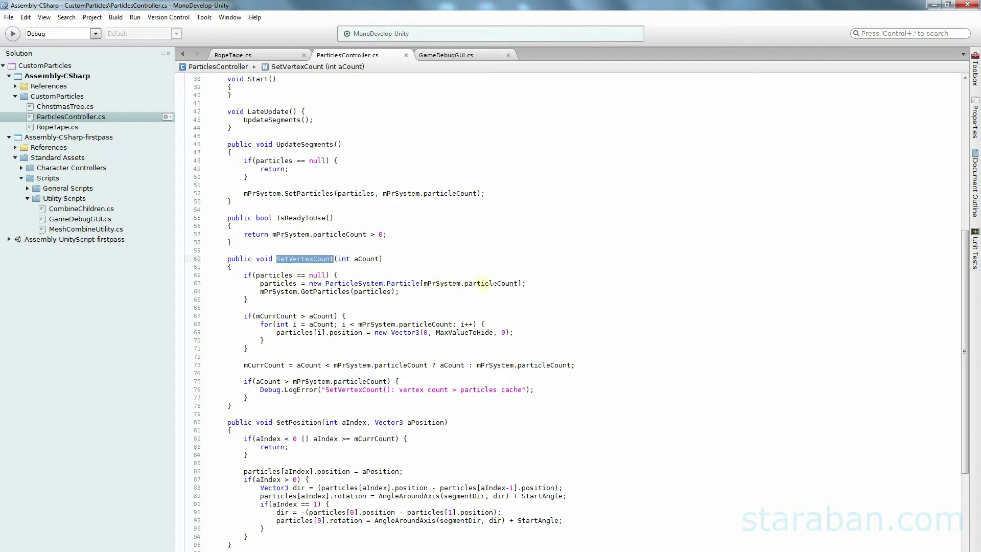
drag(526, 282, 258, 279)
click(268, 293)
drag(260, 292, 395, 292)
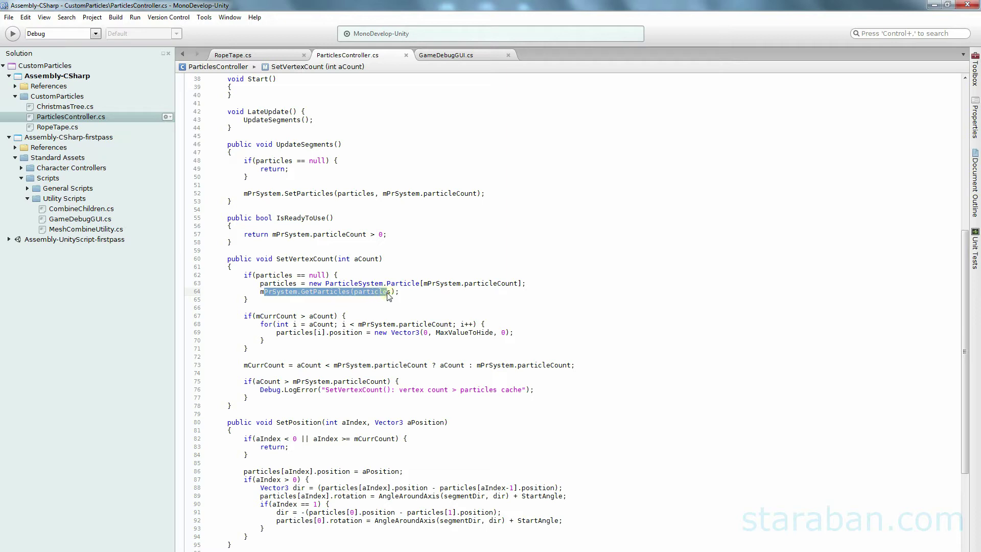
key(Right)
double_click(323, 291)
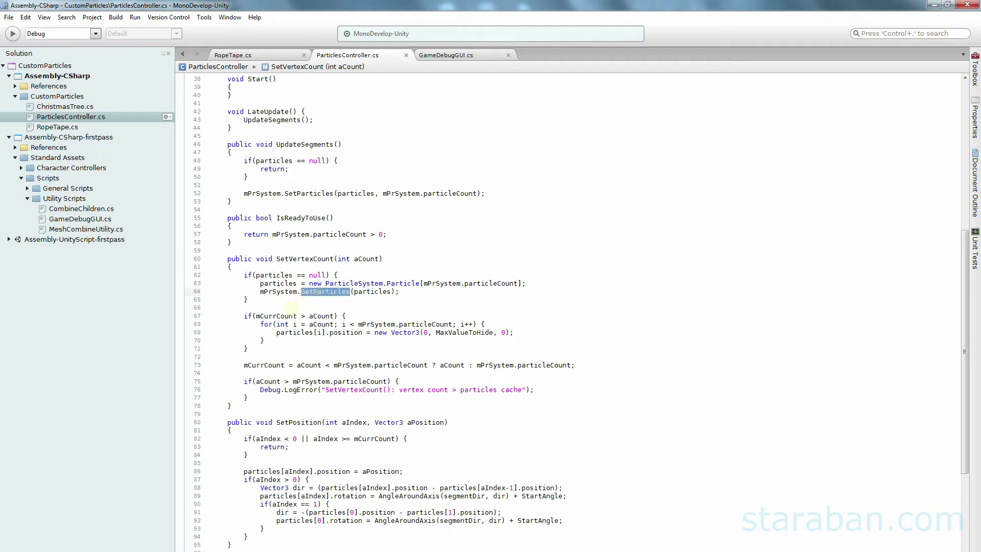
click(291, 308)
scroll(299, 307, down, 4)
text(G)
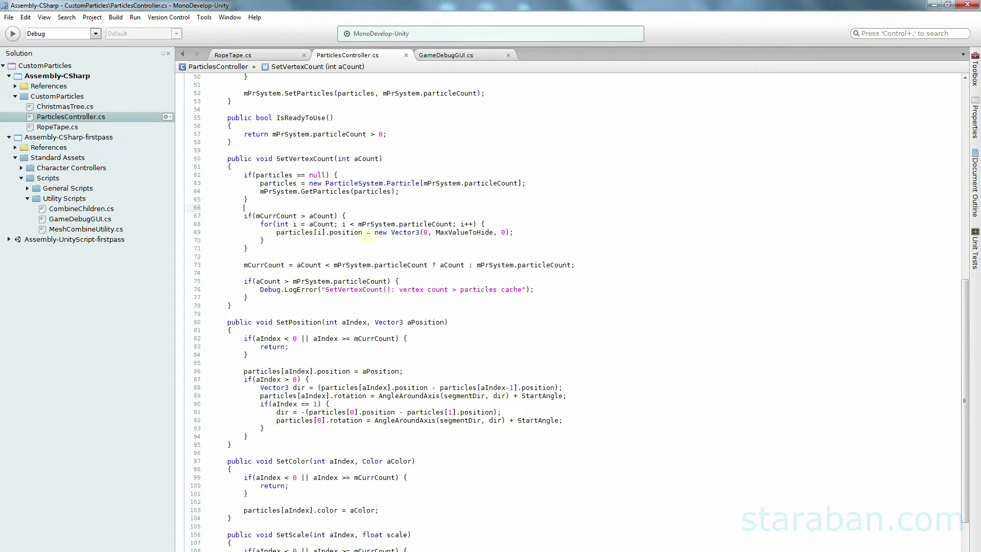
drag(516, 239, 278, 234)
click(293, 240)
drag(277, 323, 319, 324)
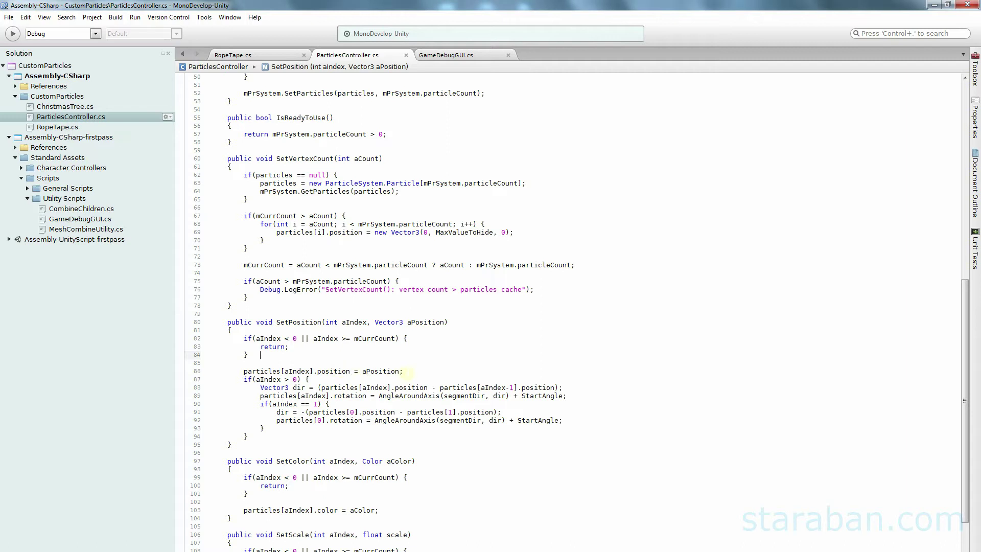
- Highlight the particle position and rotation assignments in ParticlesController.cs
drag(403, 372, 227, 371)
click(227, 371)
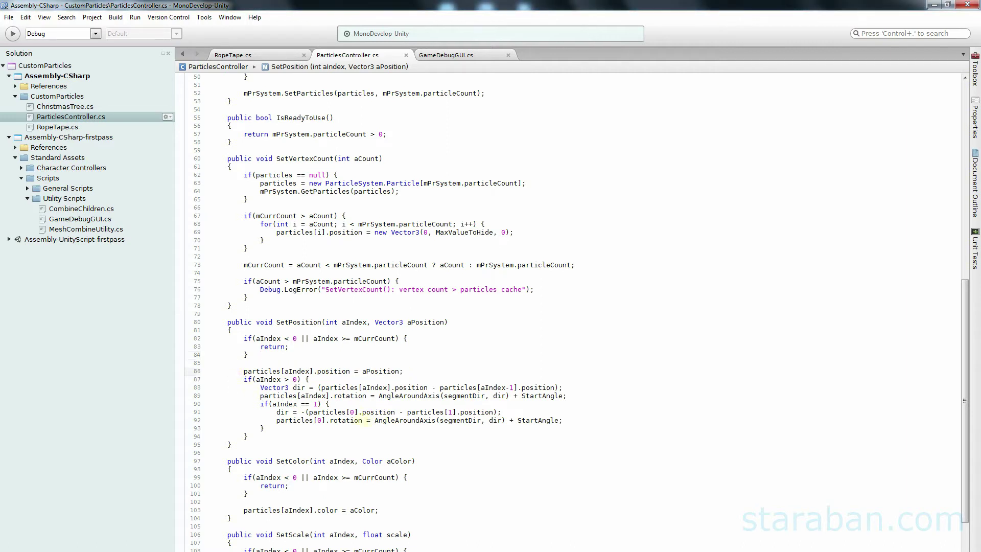
drag(260, 397, 366, 396)
click(370, 396)
scroll(438, 416, down, 2)
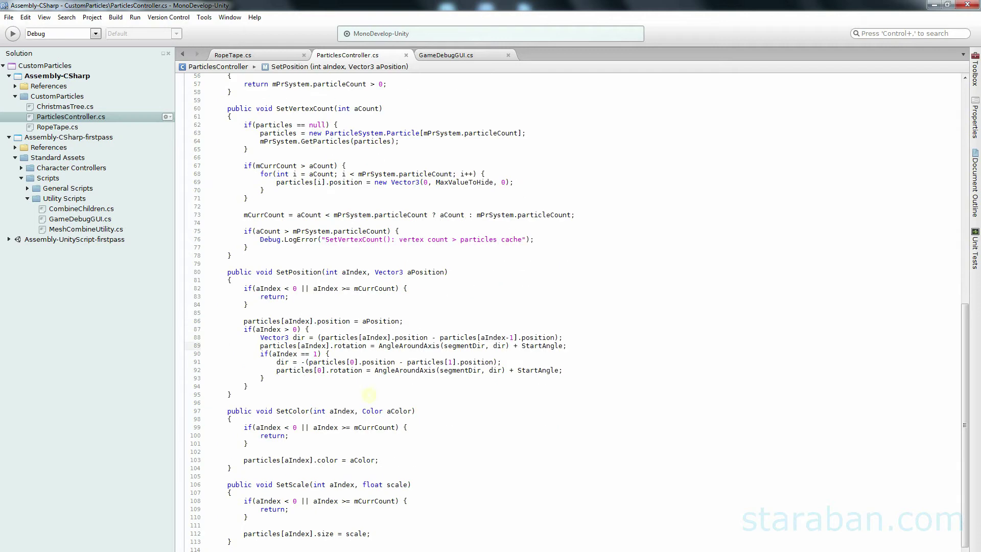
scroll(438, 416, down, 1)
- Walk through the SetColor and SetScale methods, highlighting their color and size assignments
double_click(290, 380)
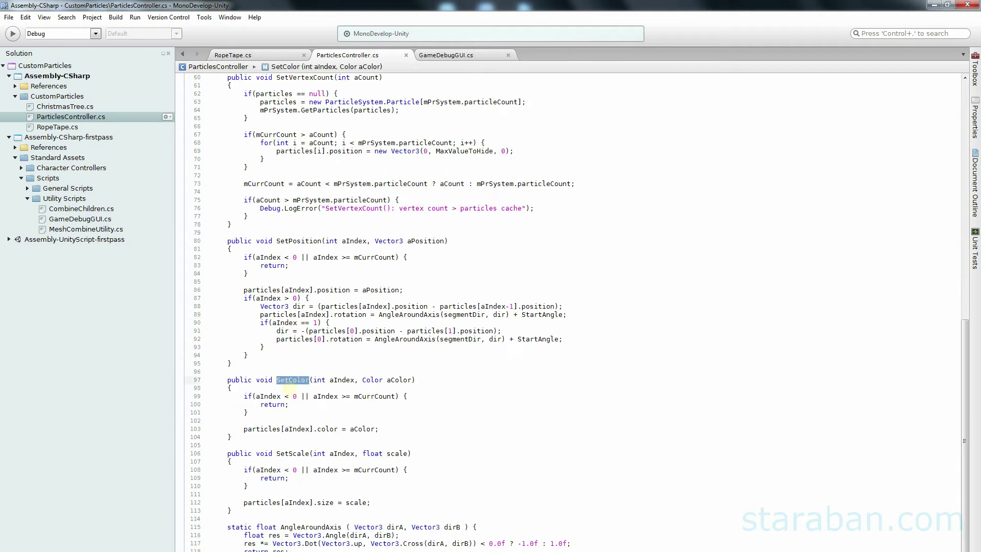
double_click(283, 454)
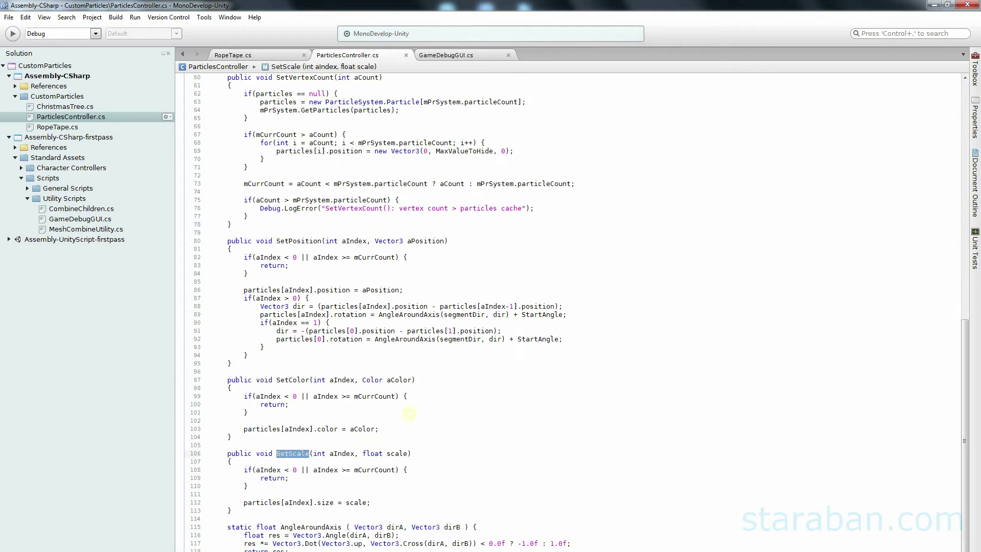
click(372, 415)
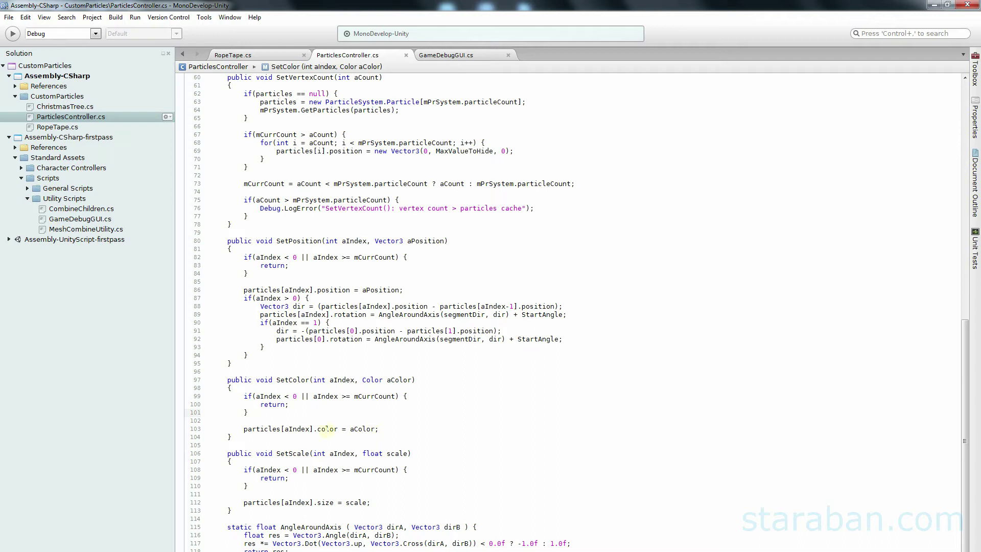
double_click(326, 429)
double_click(326, 503)
click(344, 494)
scroll(381, 475, up, 4)
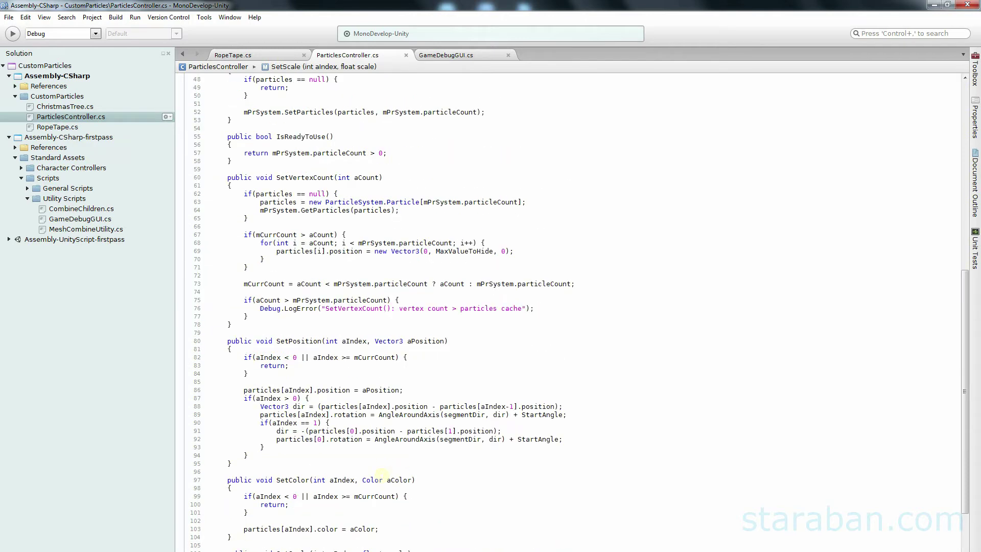
scroll(372, 480, up, 4)
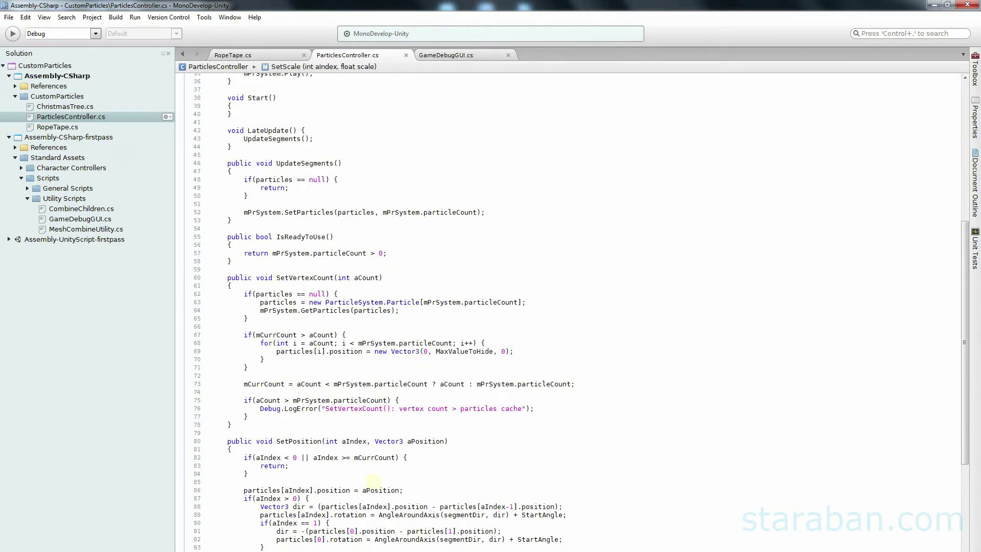
scroll(372, 479, up, 2)
scroll(372, 479, up, 2)
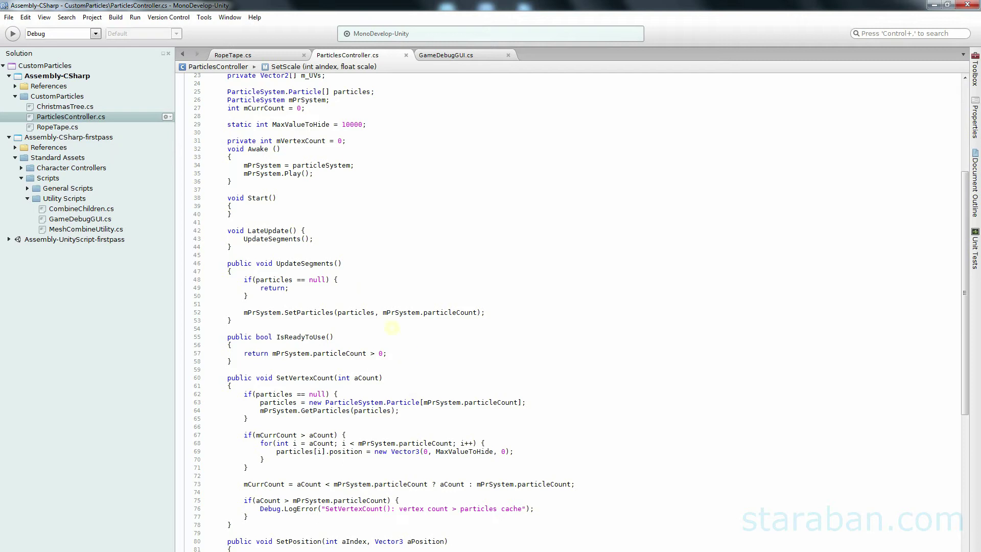
- Review LateUpdate's UpdateSegments and SetParticles calls, then return to Unity
double_click(249, 231)
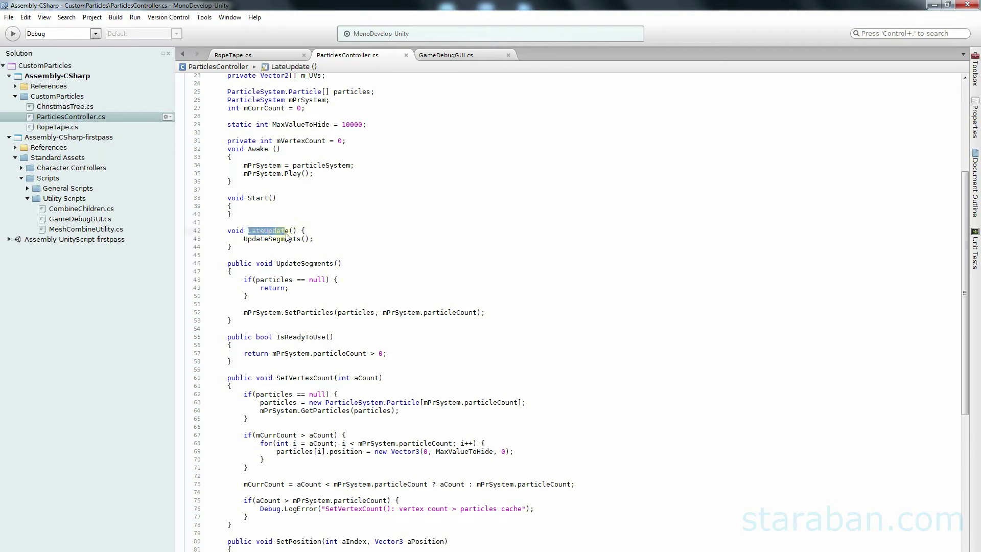
double_click(253, 239)
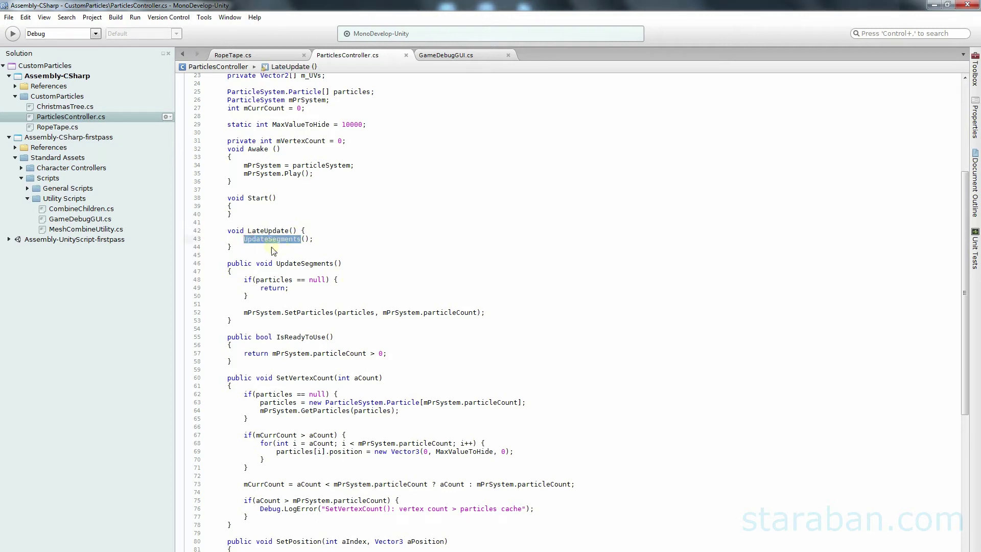
drag(244, 312, 490, 318)
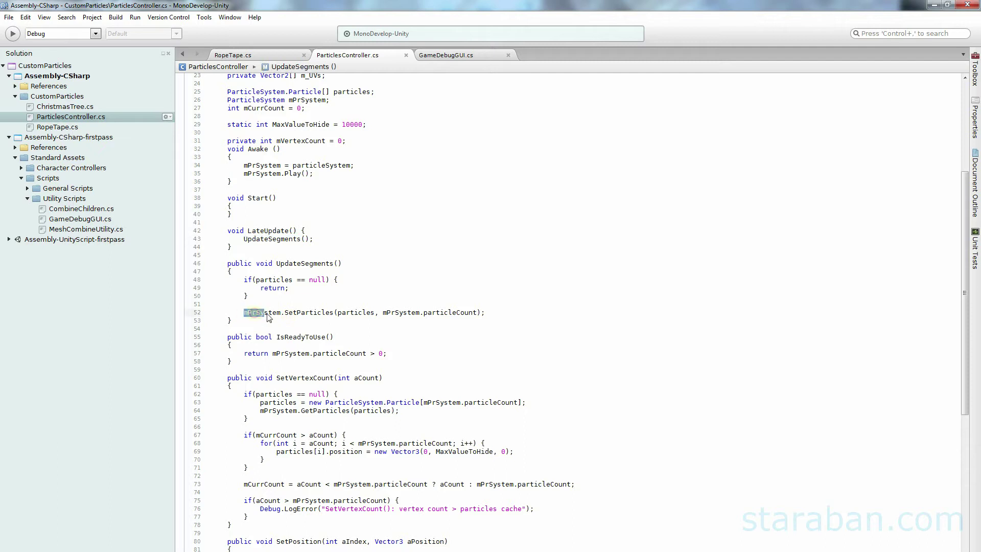
click(399, 321)
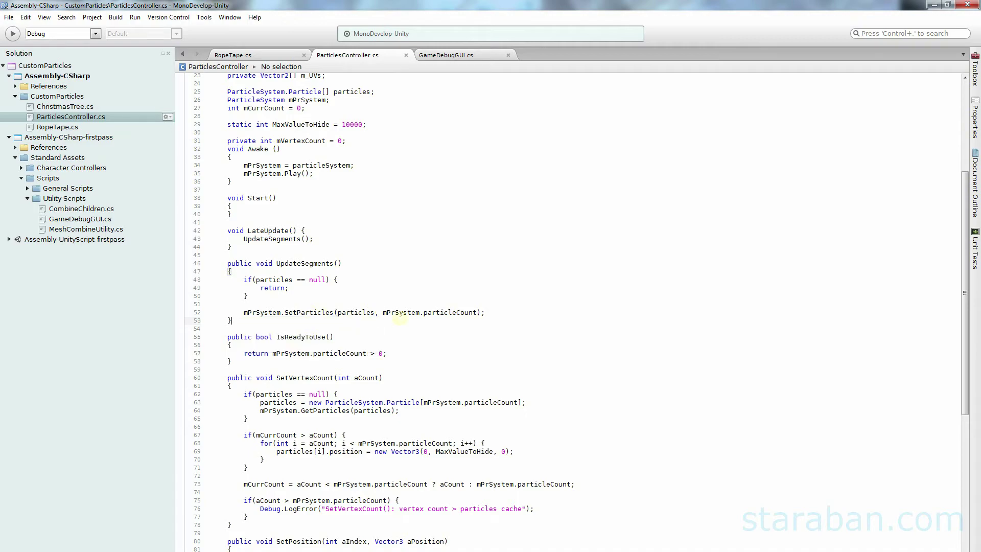
key(alt+Tab)
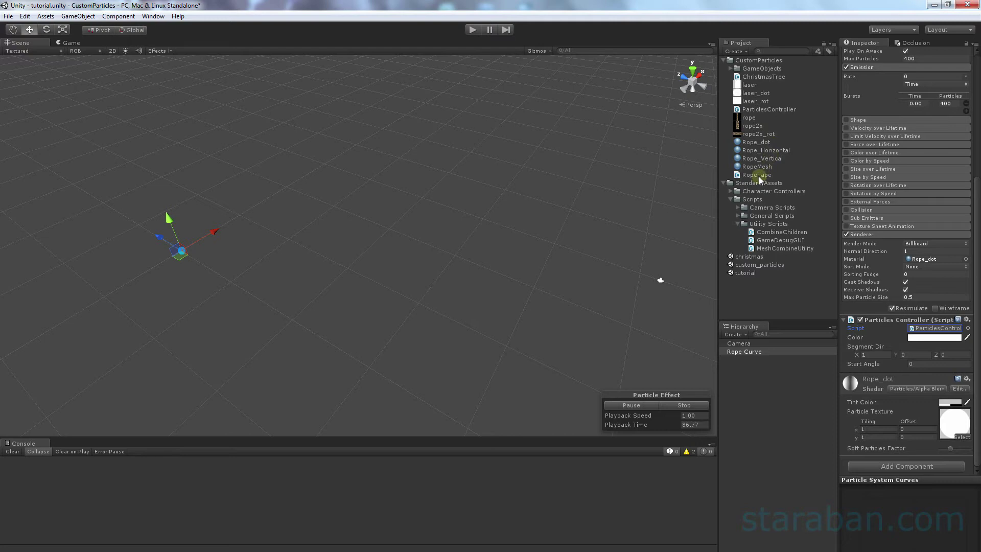
- Attach the RopeTape script to Rope Curve and enter Play mode to see the blue dots
drag(755, 178, 750, 371)
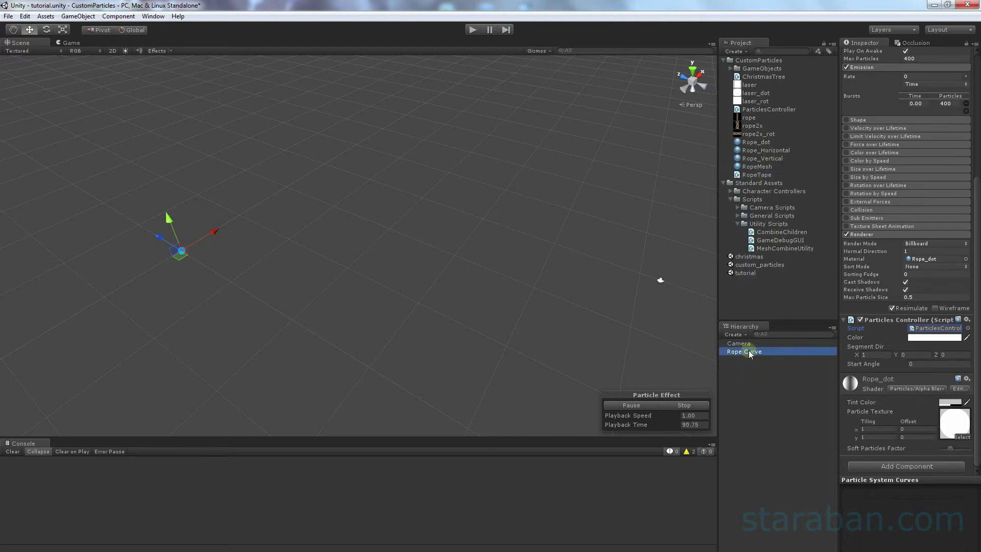
drag(749, 370, 744, 351)
scroll(952, 367, down, 3)
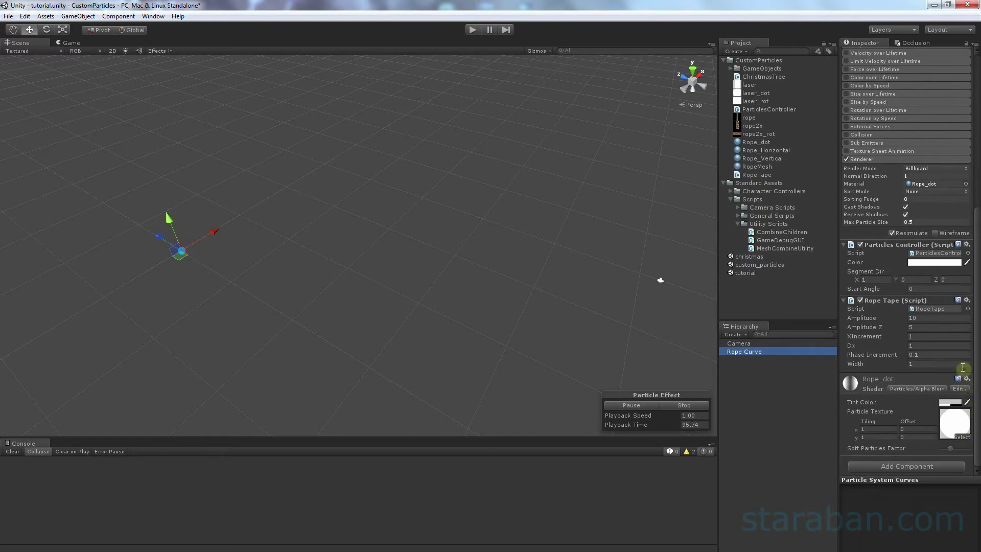
click(473, 31)
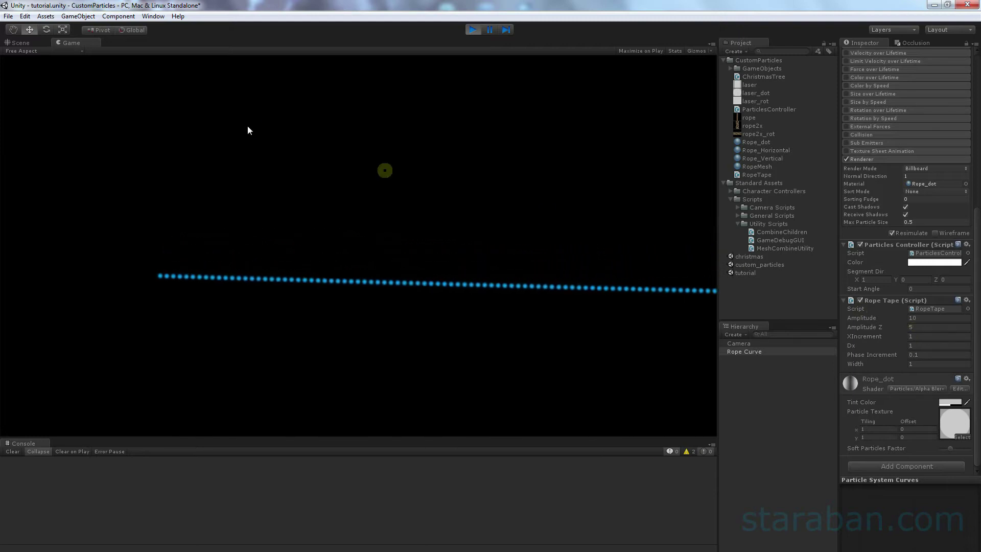
- Set Rope Tape Width to about 3.46 and preview the thick band in the Game view
click(45, 43)
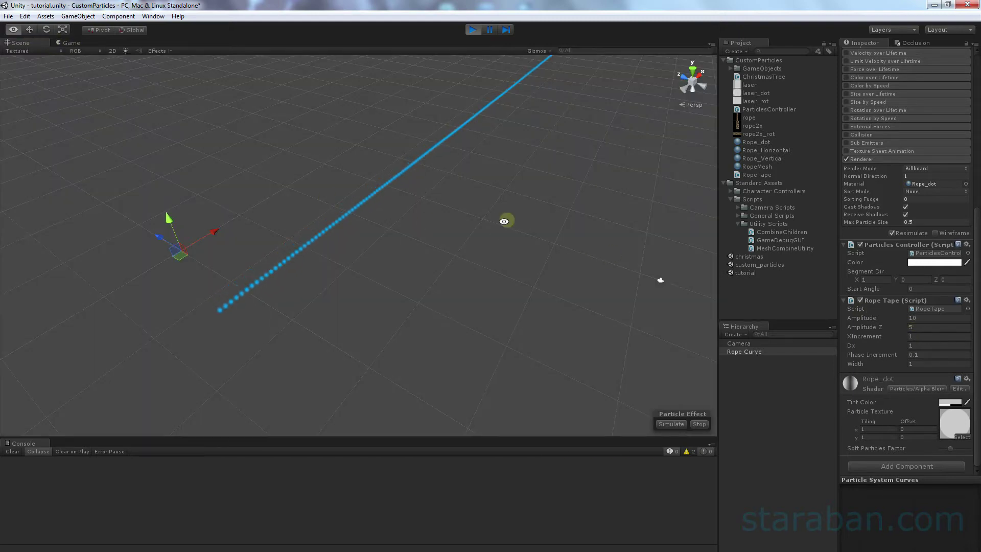
mouse_move(506, 222)
alt+mouse_down()
mouse_move(497, 142)
mouse_move(506, 190)
alt+mouse_up()
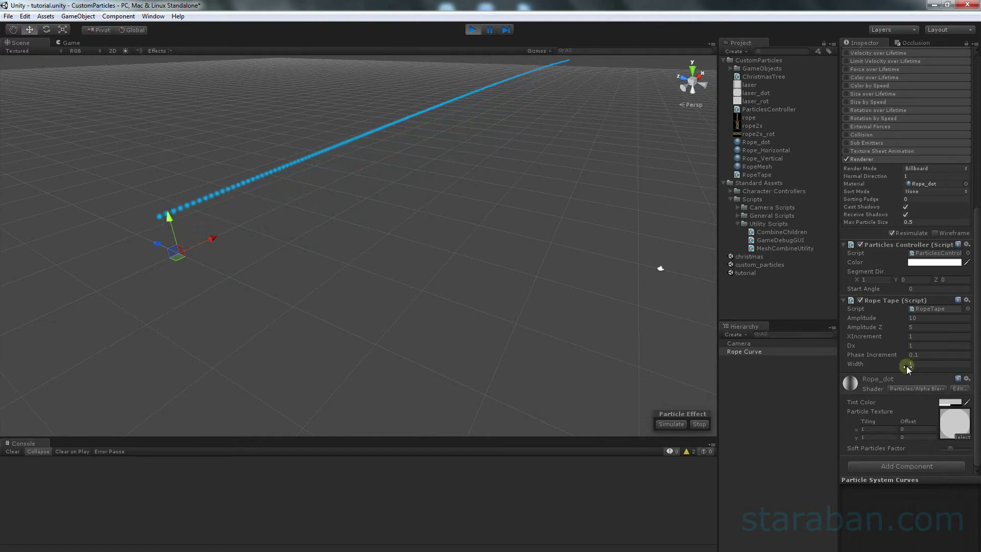
click(908, 365)
text(3.5)
mouse_move(955, 370)
mouse_down()
mouse_move(942, 387)
mouse_move(657, 253)
mouse_move(434, 284)
mouse_up()
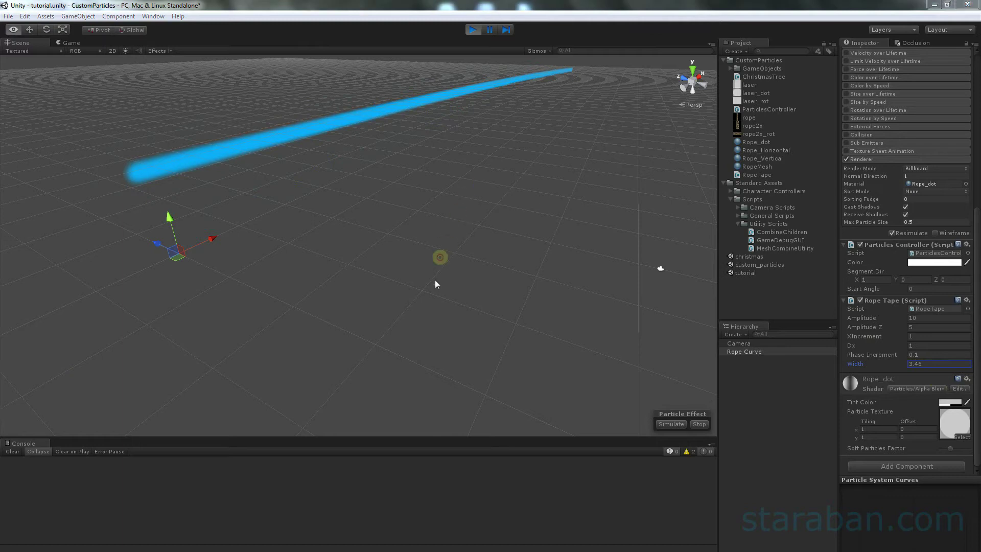
click(71, 43)
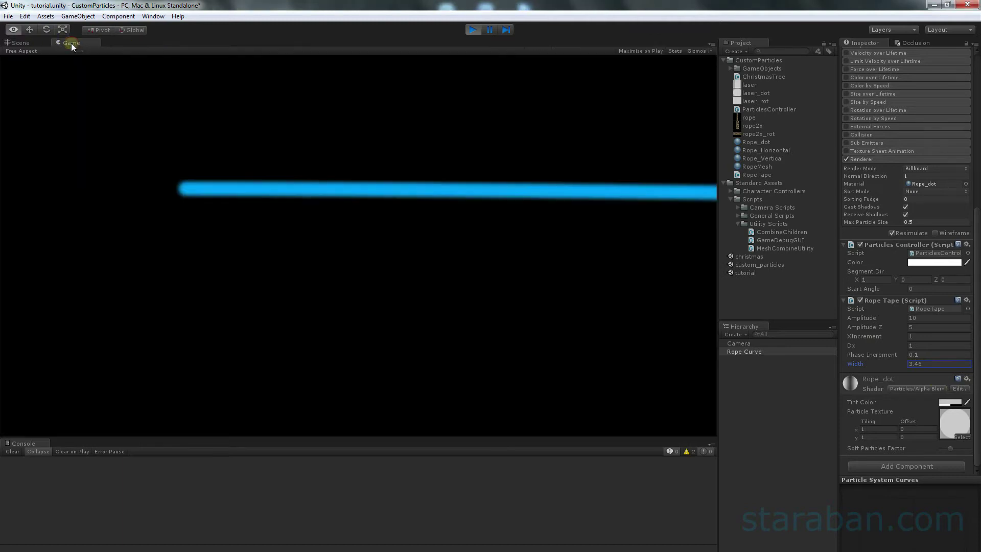
click(19, 44)
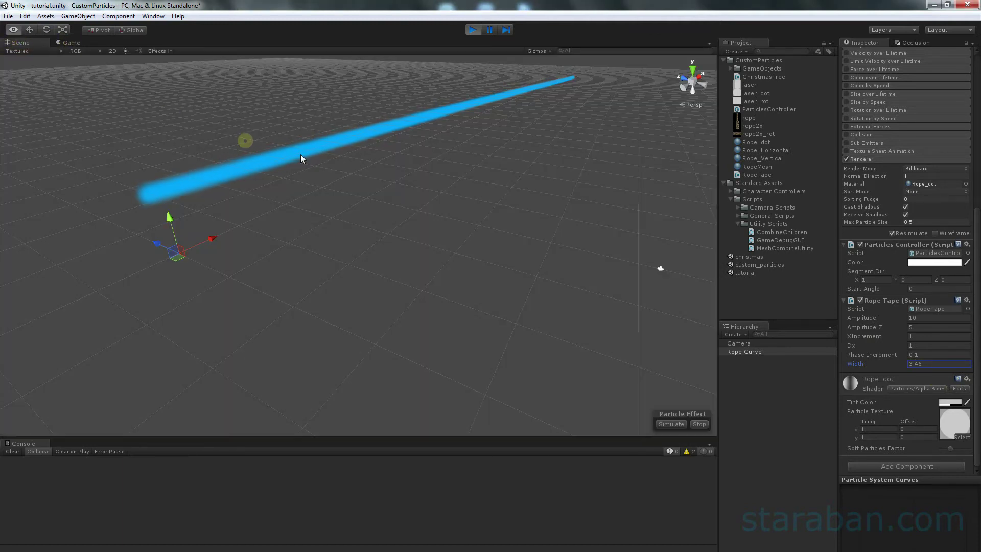
- Set Rope Tape Ds to 0.81 and XIncrement to 22.83, orbiting to inspect the zigzag wave
drag(914, 351, 908, 347)
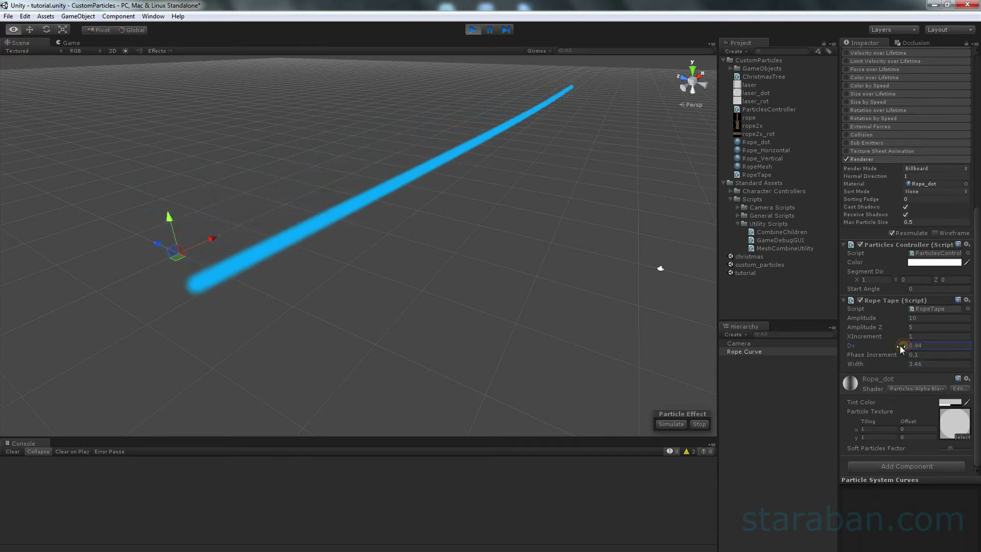
drag(907, 347, 899, 350)
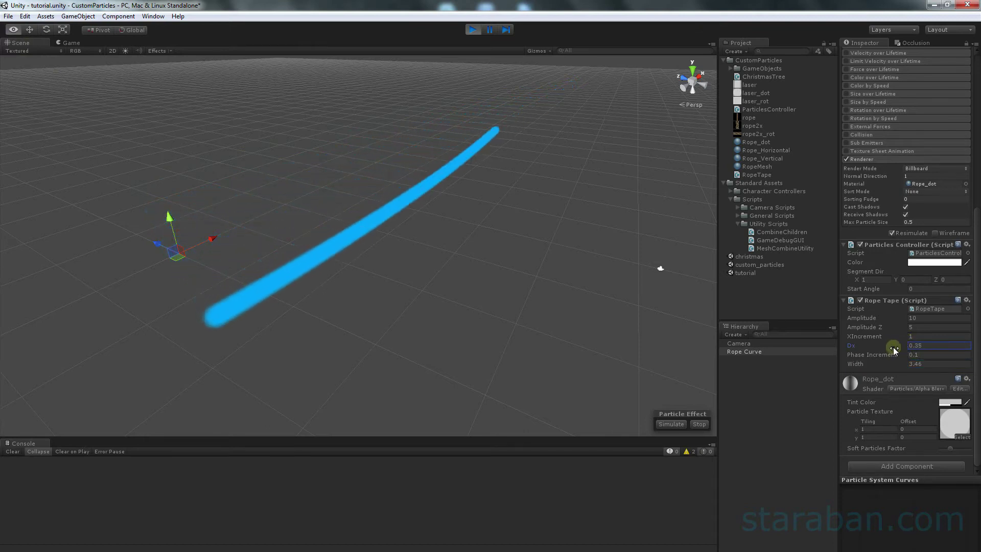
mouse_move(900, 351)
mouse_down()
mouse_move(941, 339)
mouse_move(32, 344)
mouse_move(491, 237)
mouse_up()
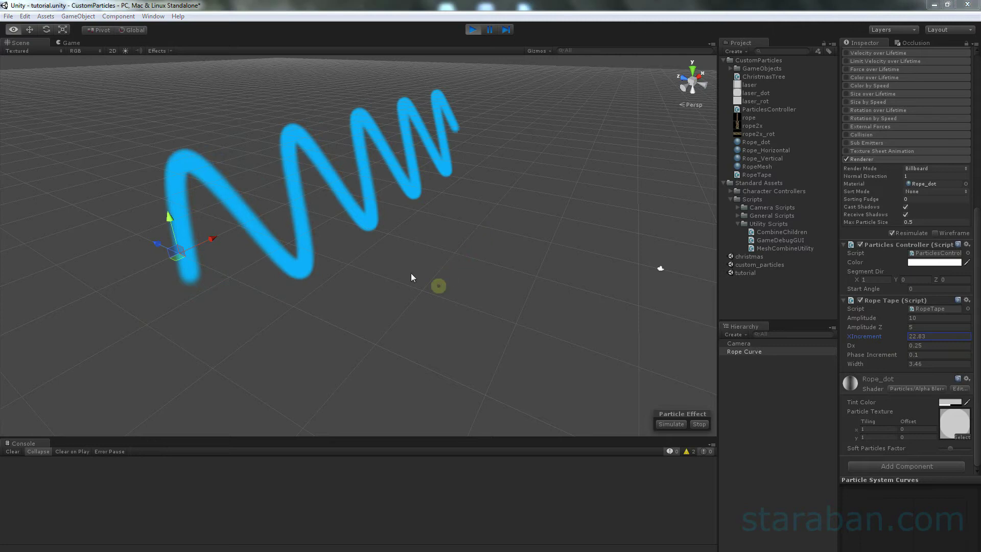
mouse_move(431, 211)
middle_down()
mouse_move(438, 240)
mouse_move(245, 284)
middle_up()
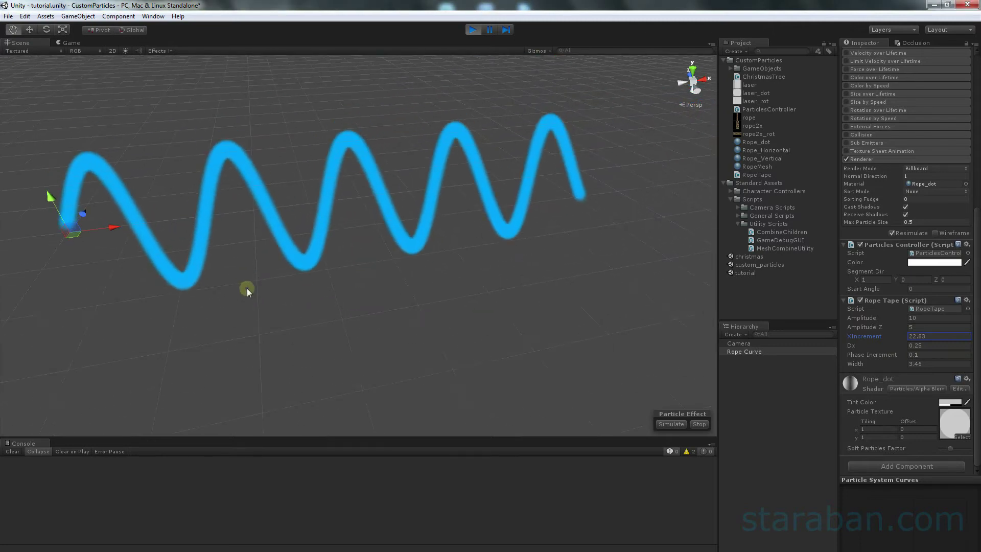
mouse_move(431, 350)
alt+mouse_down()
mouse_move(423, 322)
mouse_move(342, 313)
mouse_move(360, 316)
alt+mouse_up()
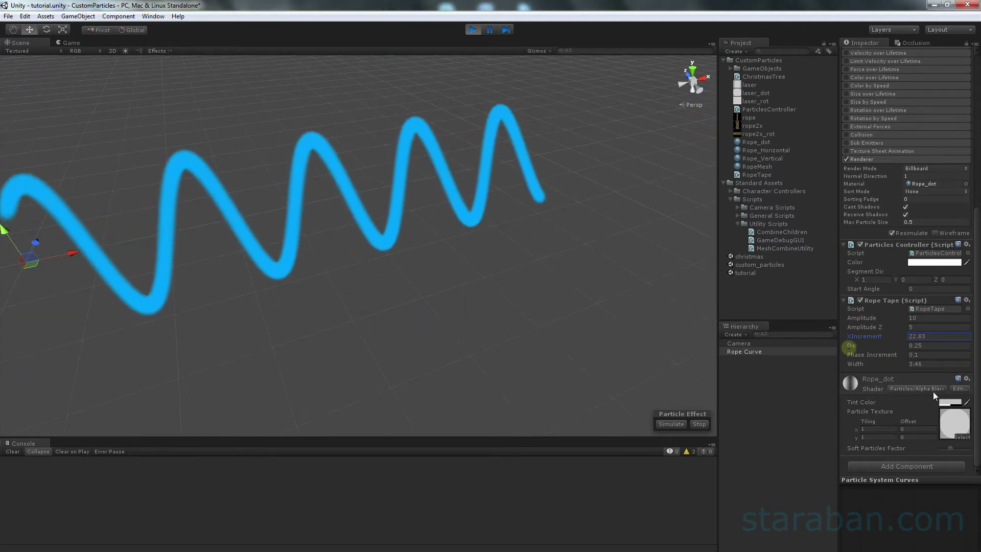
mouse_move(904, 360)
mouse_down()
mouse_move(937, 365)
mouse_move(867, 368)
mouse_up()
- Set Width 2.36, Phase Increment 1.51 and a negative Amplitude Z for a smooth curve
drag(857, 370, 890, 371)
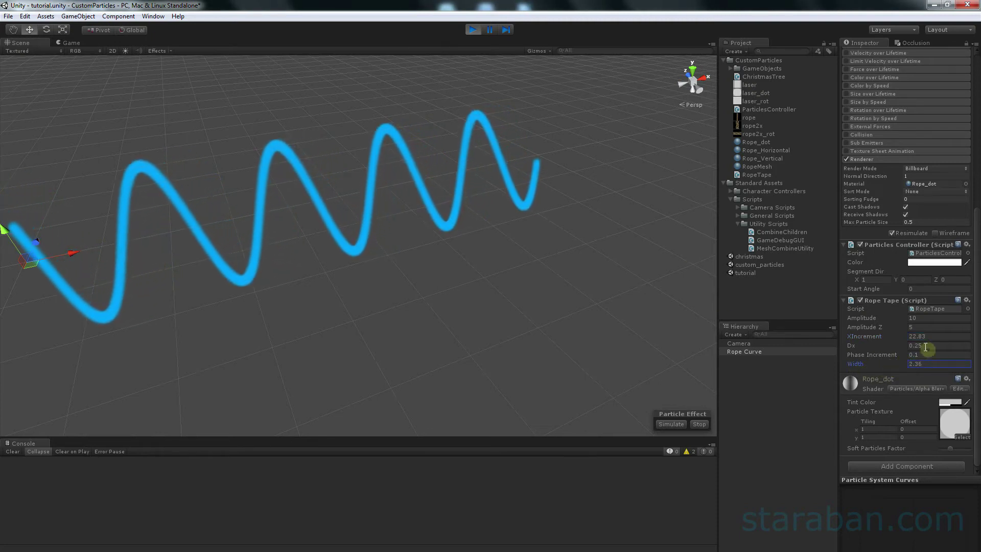
mouse_move(906, 354)
mouse_down()
mouse_move(919, 349)
mouse_move(909, 338)
mouse_up()
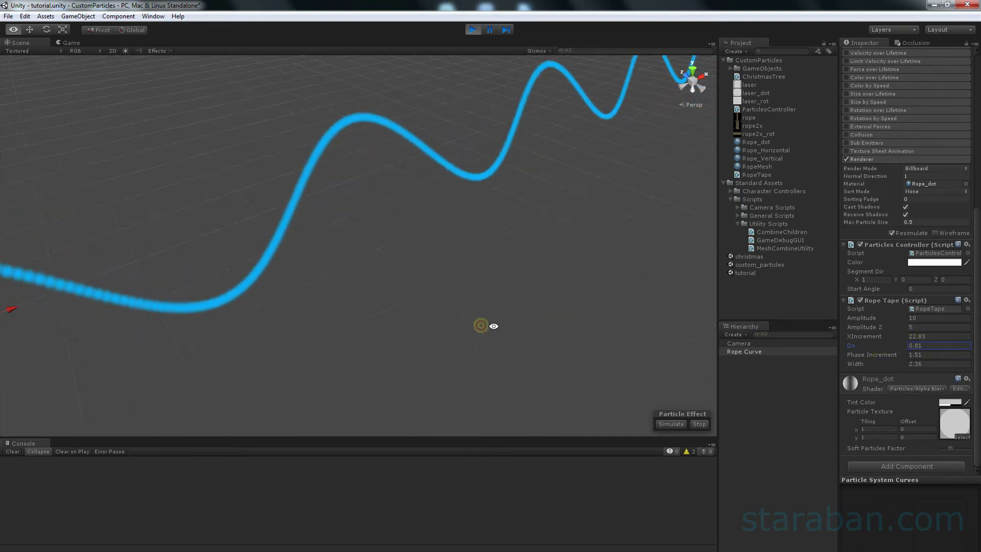
middle_drag(432, 281, 393, 304)
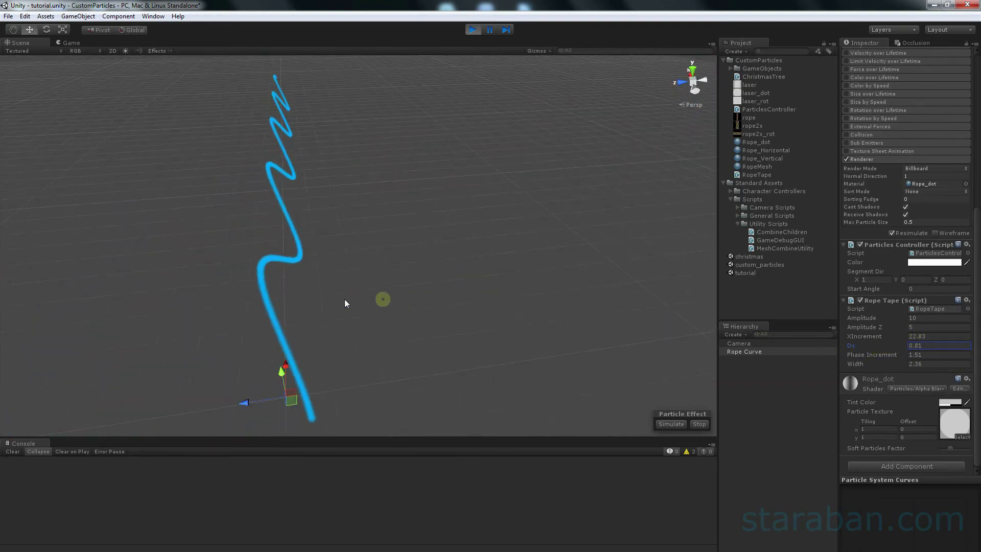
mouse_move(908, 327)
mouse_down()
mouse_move(819, 323)
mouse_move(151, 221)
mouse_up()
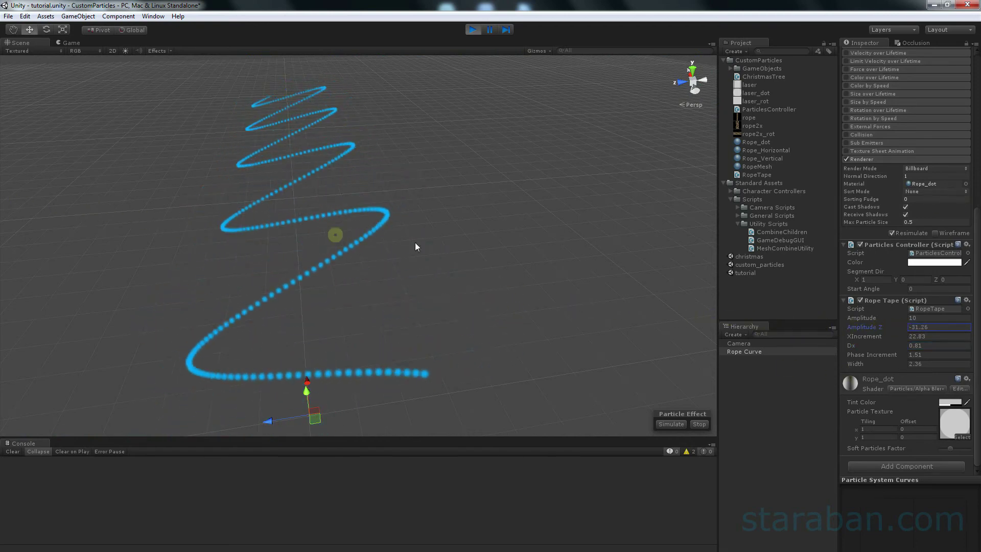
mouse_move(151, 220)
mouse_down()
mouse_move(798, 270)
mouse_move(498, 191)
mouse_move(429, 270)
mouse_move(401, 258)
mouse_move(504, 284)
mouse_move(412, 215)
mouse_move(364, 245)
mouse_move(545, 261)
mouse_move(565, 281)
mouse_move(469, 285)
mouse_move(513, 283)
mouse_up()
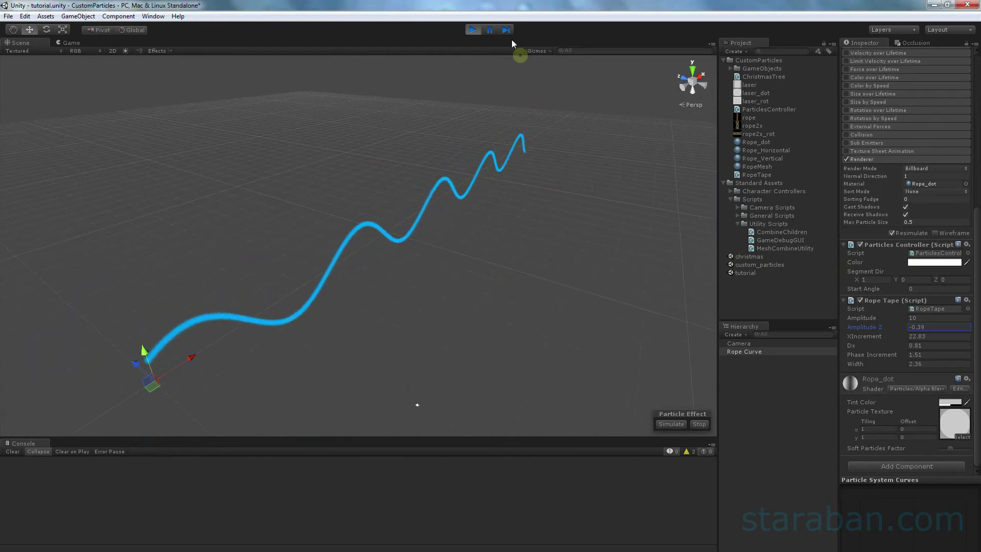
- Preview the sine-wave rope in the Game view, inspect it closer in Scene, then exit Play mode
click(68, 44)
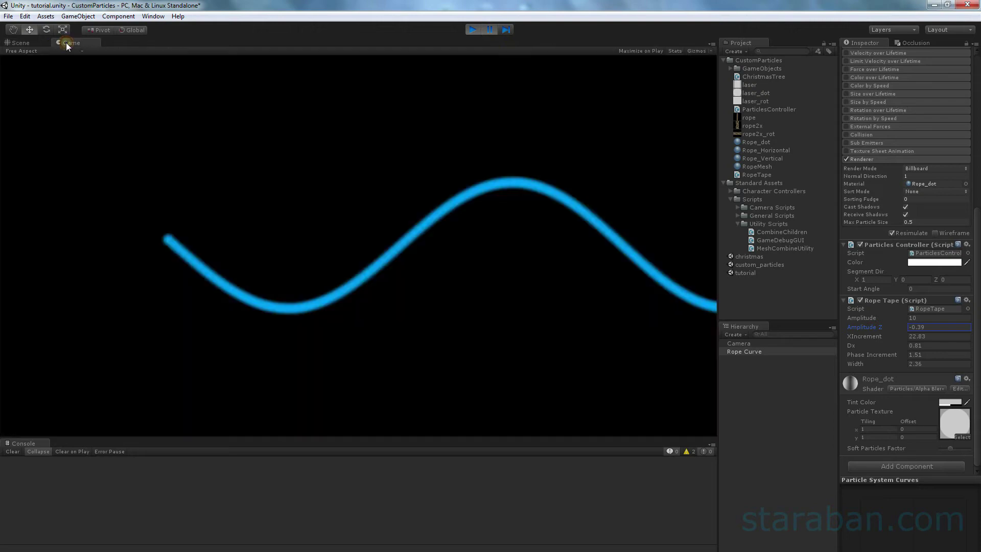
click(24, 47)
scroll(394, 231, up, 3)
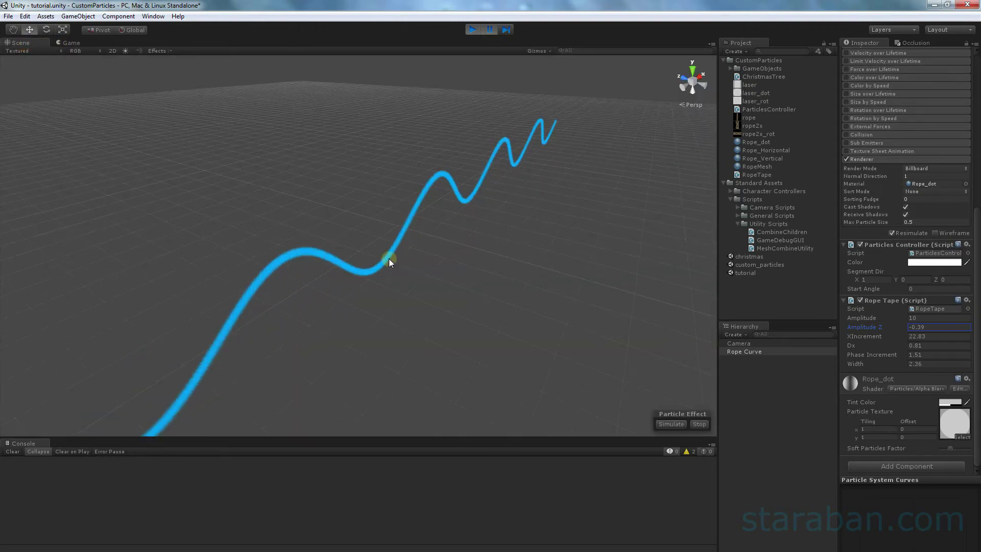
scroll(388, 258, up, 3)
mouse_move(264, 341)
right_down()
mouse_move(350, 236)
mouse_move(149, 158)
mouse_move(18, 131)
mouse_move(171, 158)
mouse_move(474, 179)
mouse_move(501, 198)
mouse_move(501, 224)
mouse_move(543, 289)
mouse_move(525, 55)
right_up()
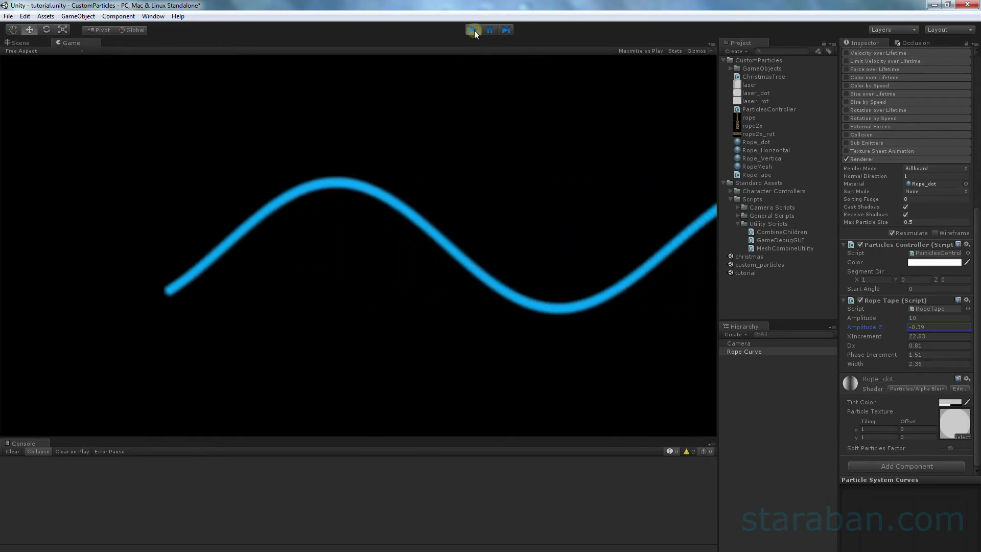
click(472, 30)
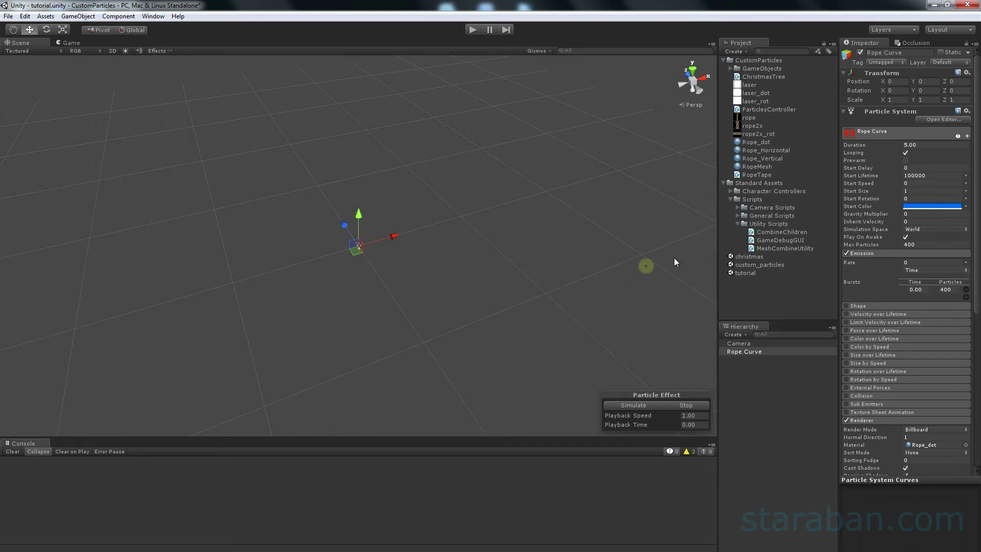
- Rename the Rope Curve object in the Hierarchy to 'Rope Curve 2D'
click(755, 351)
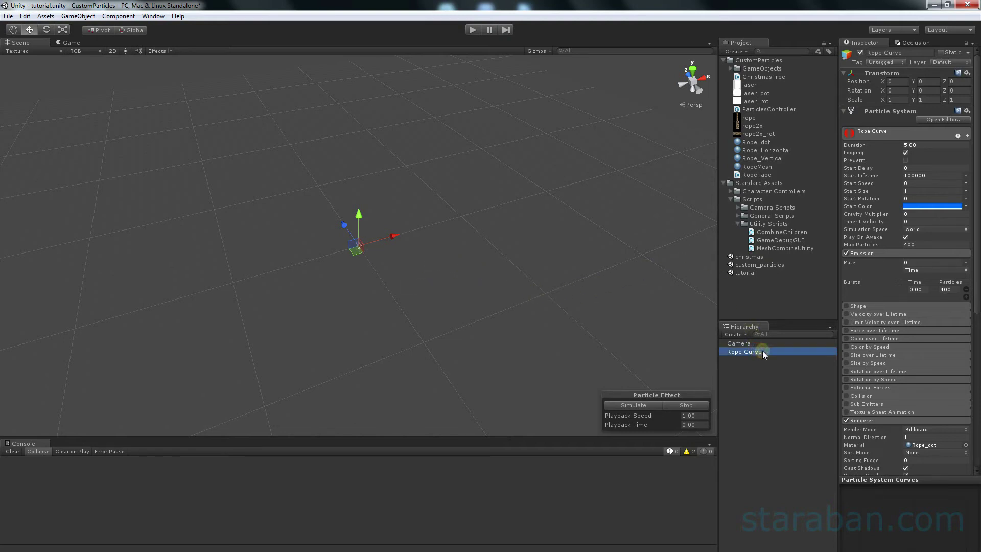
click(776, 354)
text(2D)
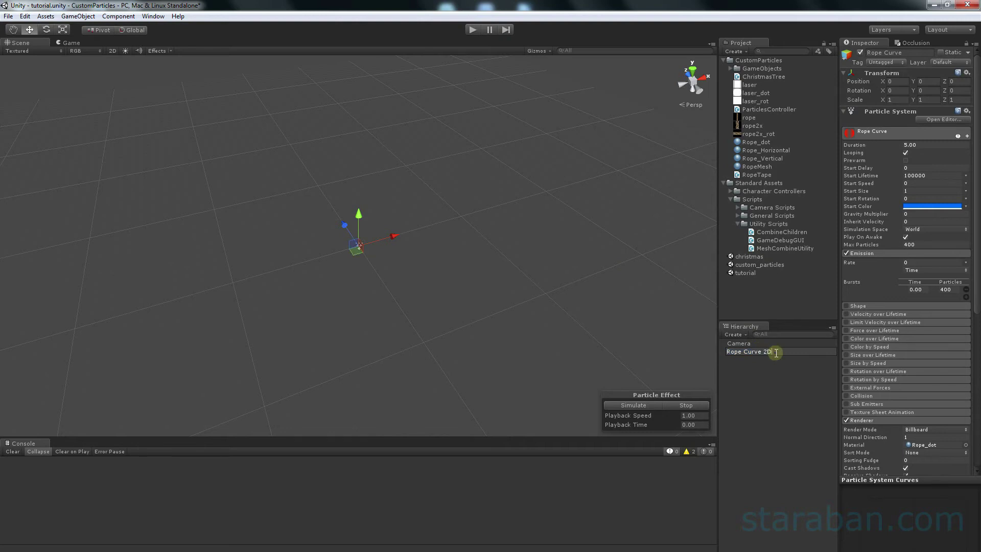
key(Return)
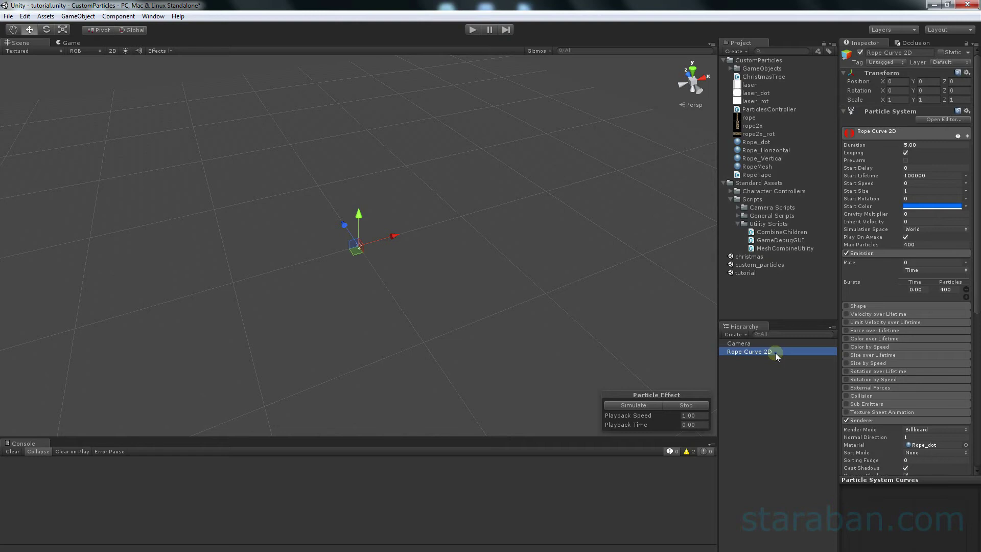
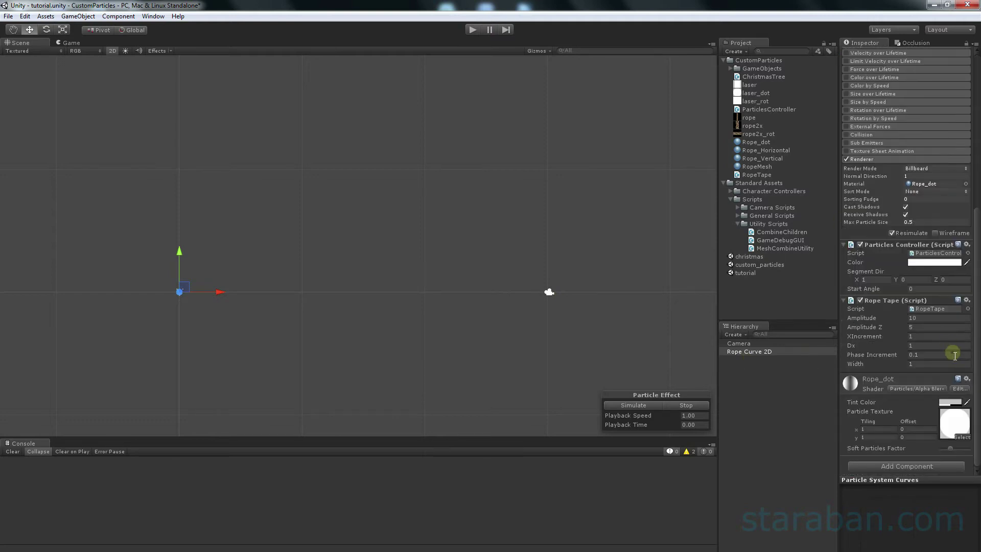
- Assign the Rope_Vertical material to Rope Curve 2D's particle renderer
click(769, 158)
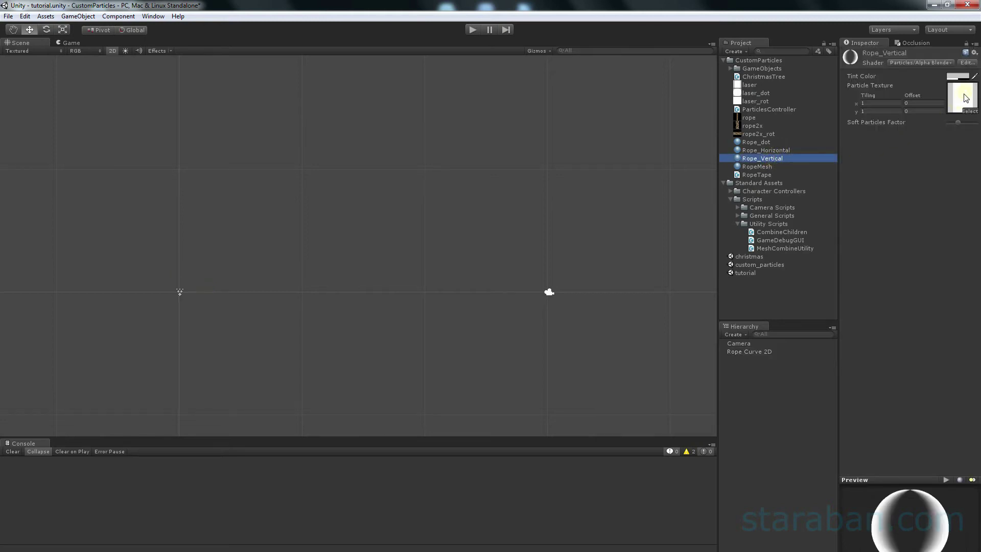
click(964, 100)
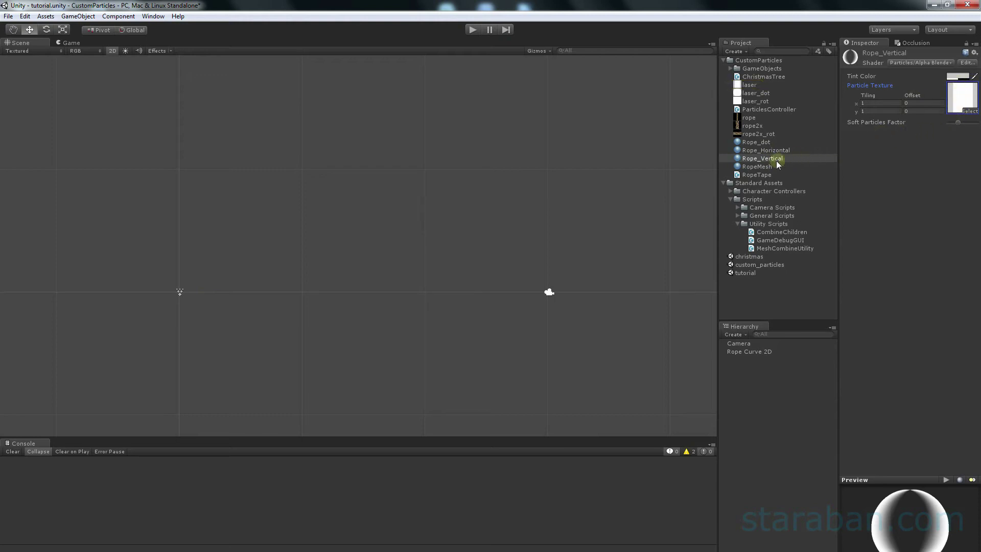
click(762, 350)
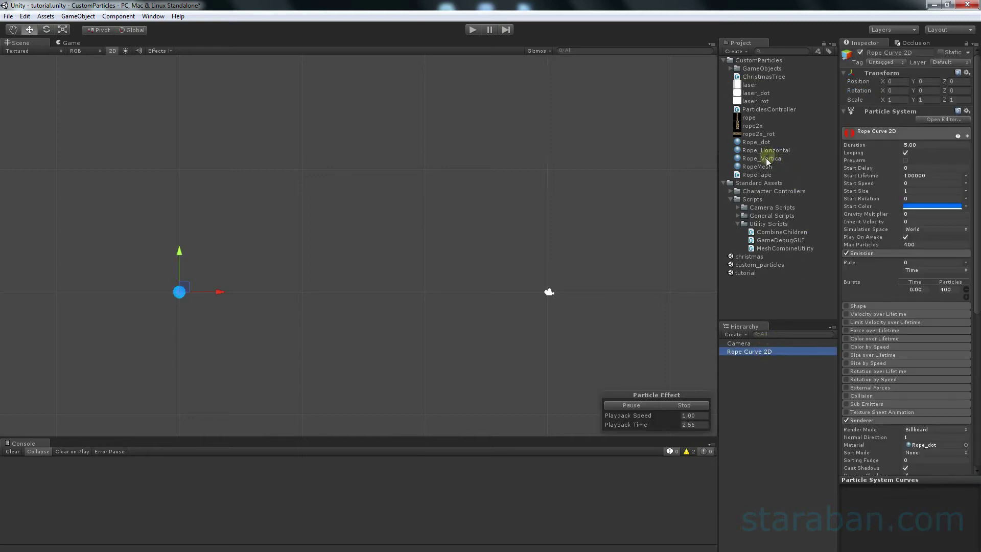
drag(767, 161, 928, 448)
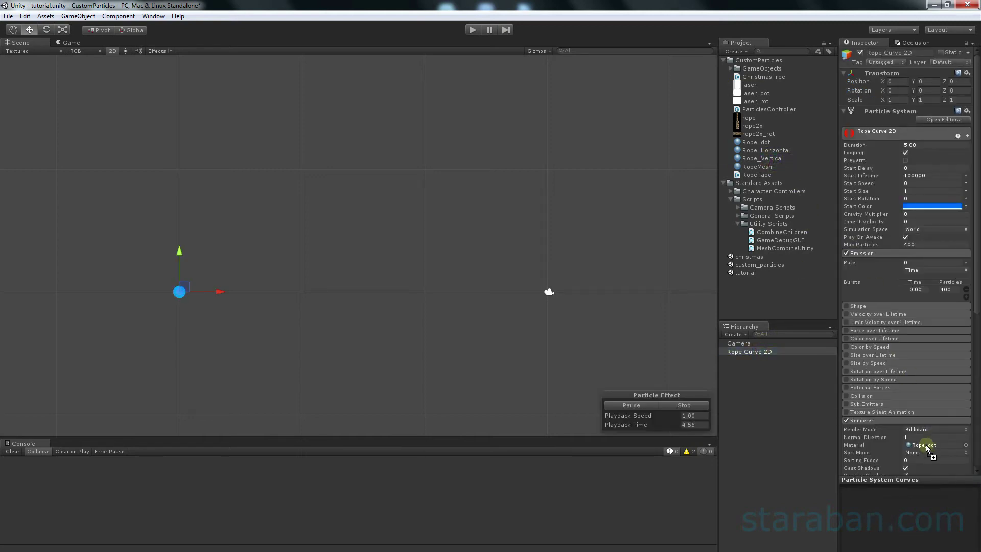
- Render the rope particles as Vertical Billboard and set Segment Dir Y to 1
click(919, 431)
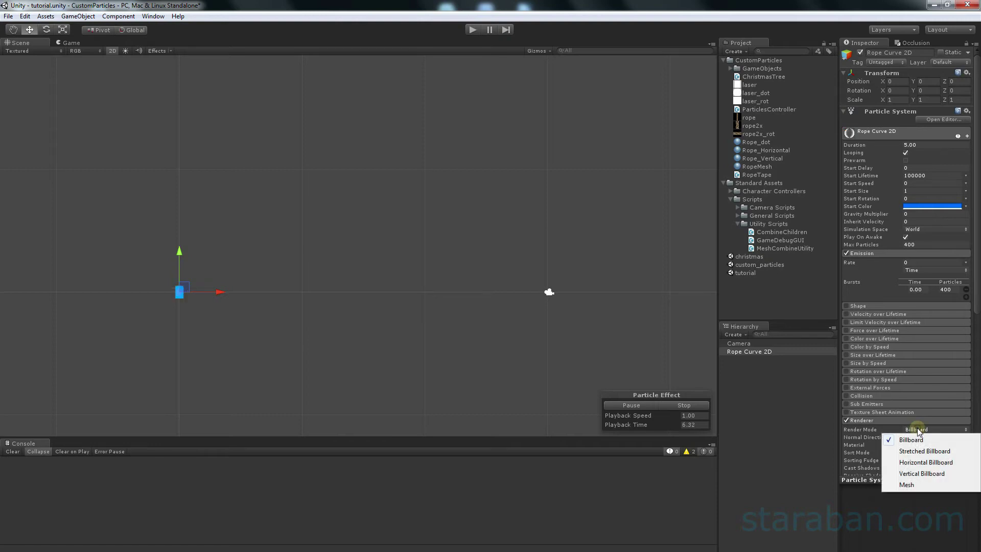
click(920, 474)
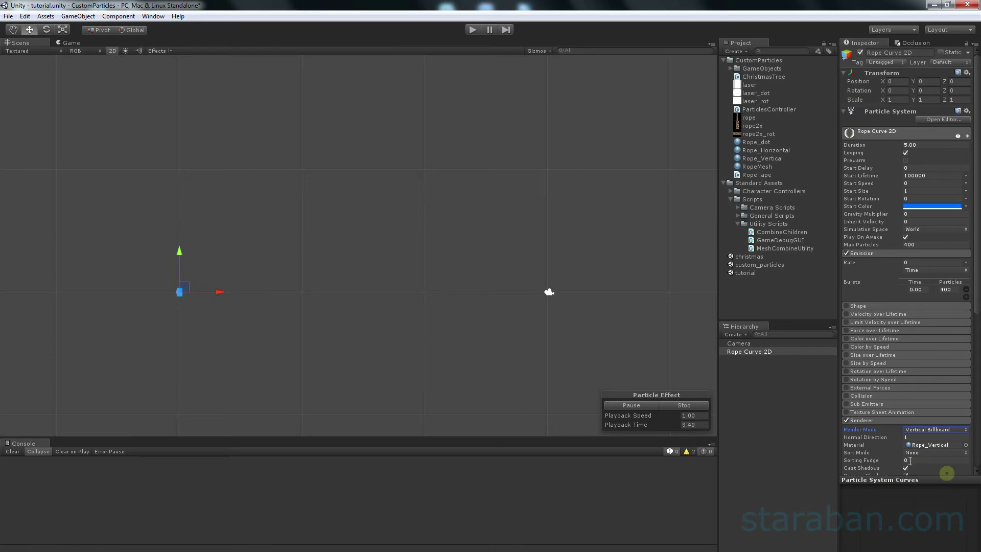
mouse_move(307, 303)
middle_down()
mouse_move(358, 278)
mouse_move(369, 261)
mouse_move(397, 276)
middle_up()
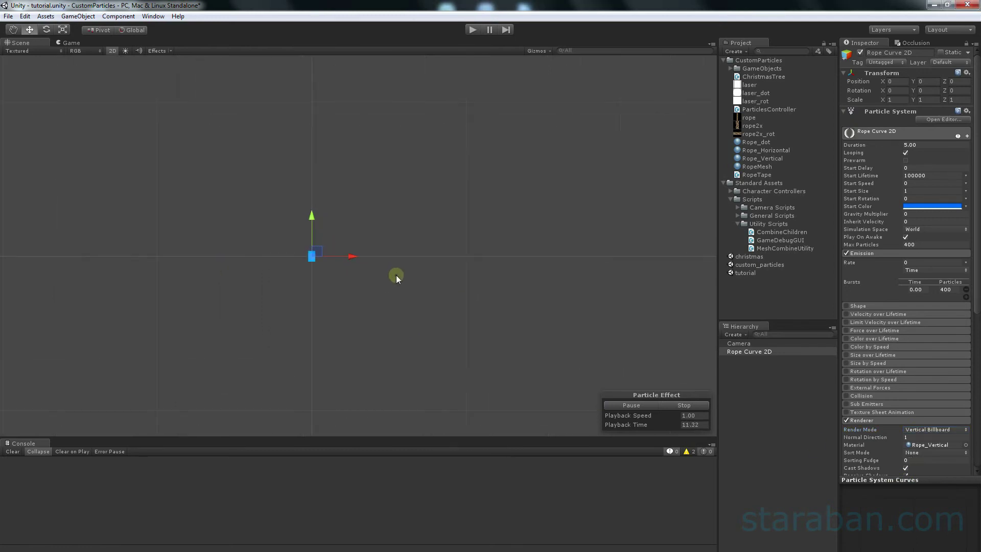
scroll(390, 279, up, 3)
scroll(322, 296, up, 2)
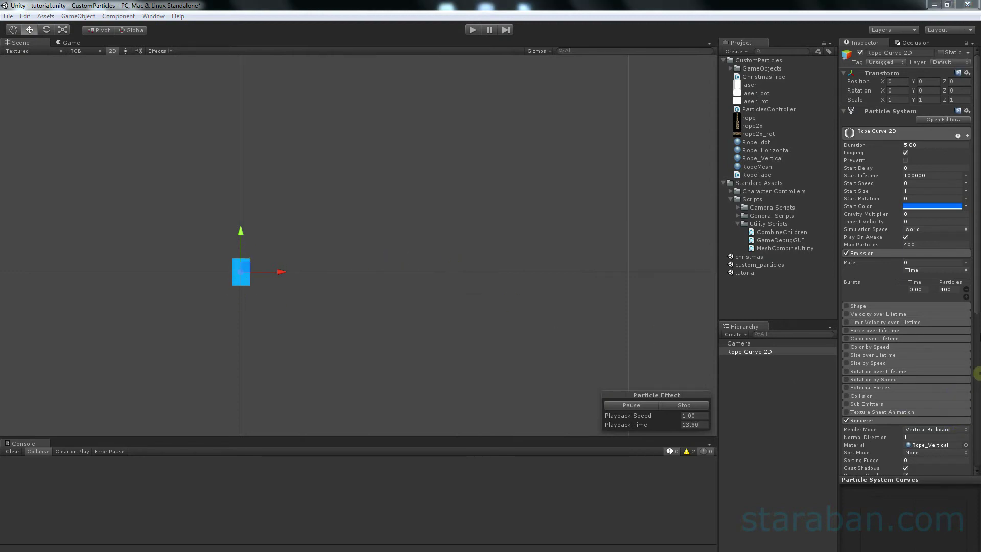
drag(977, 296, 977, 442)
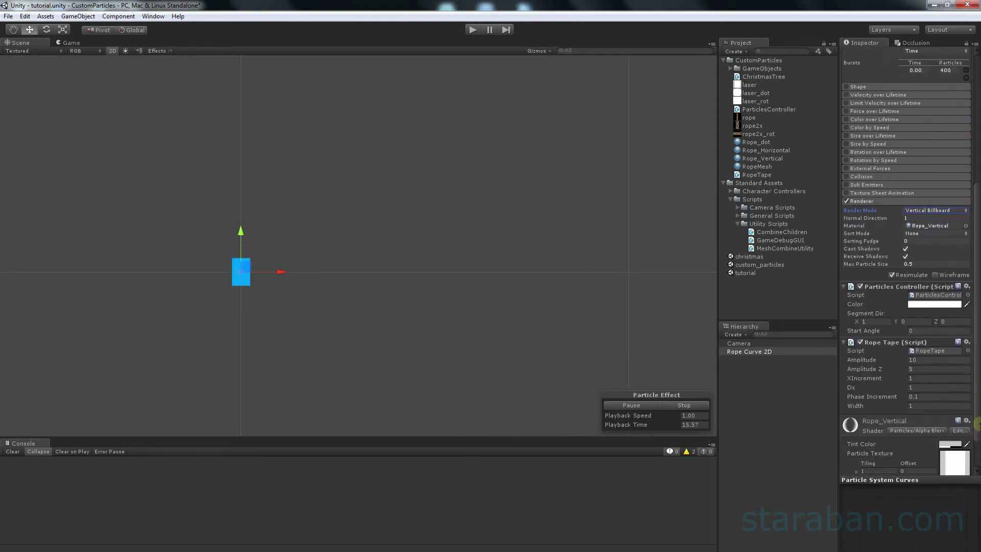
text(1)
click(865, 291)
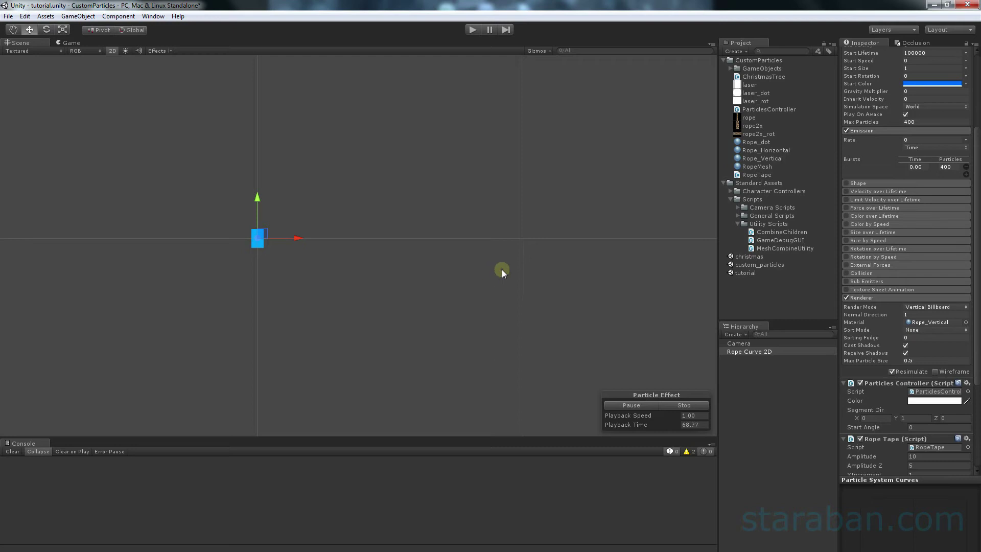
- Give the Rope_Vertical material the rope texture
click(742, 351)
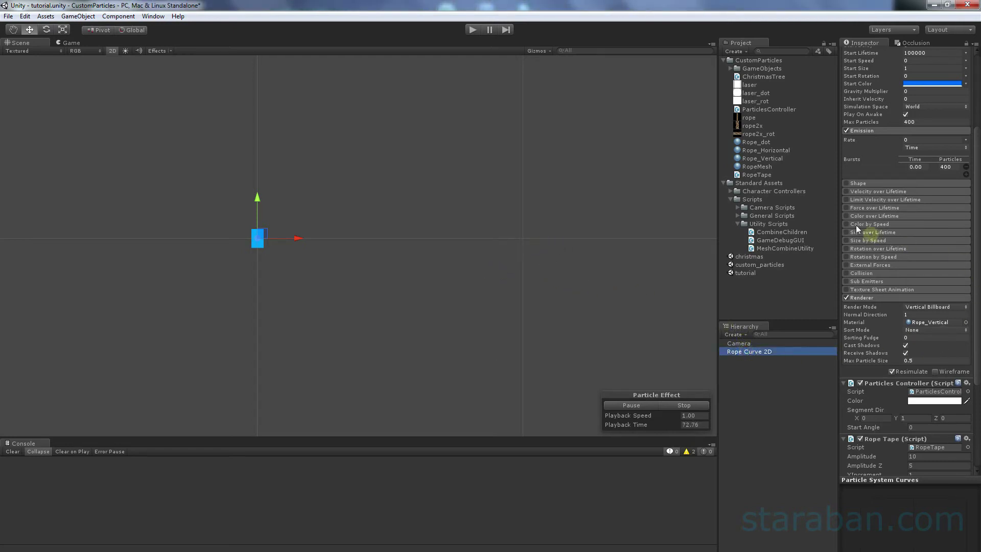
click(941, 84)
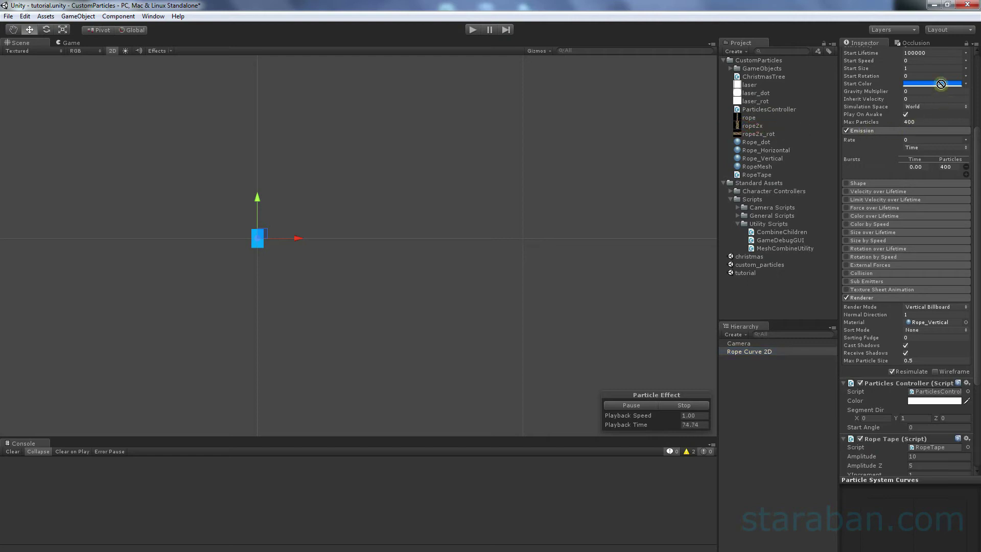
click(758, 157)
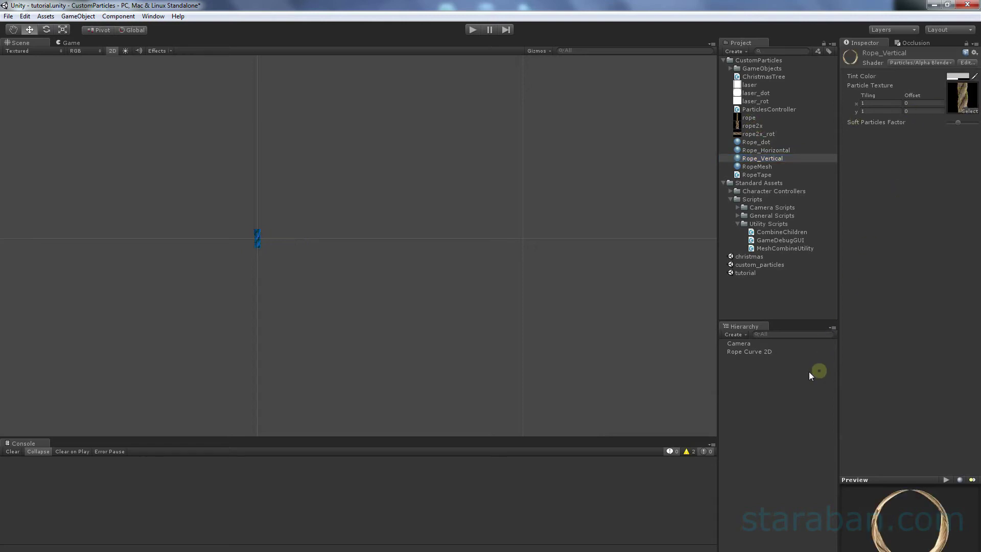
- Change Rope Curve 2D's particle Start Color from blue to white
click(755, 351)
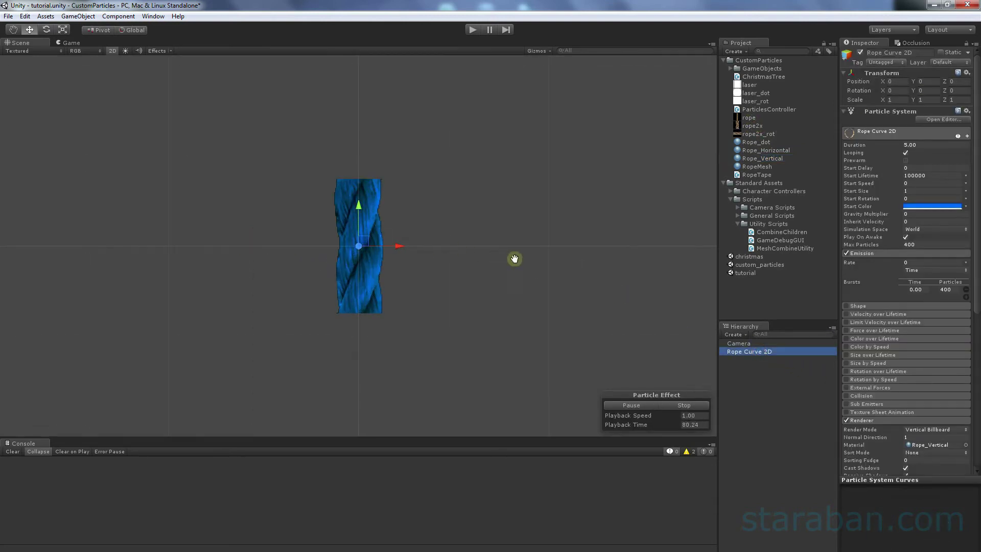
click(935, 206)
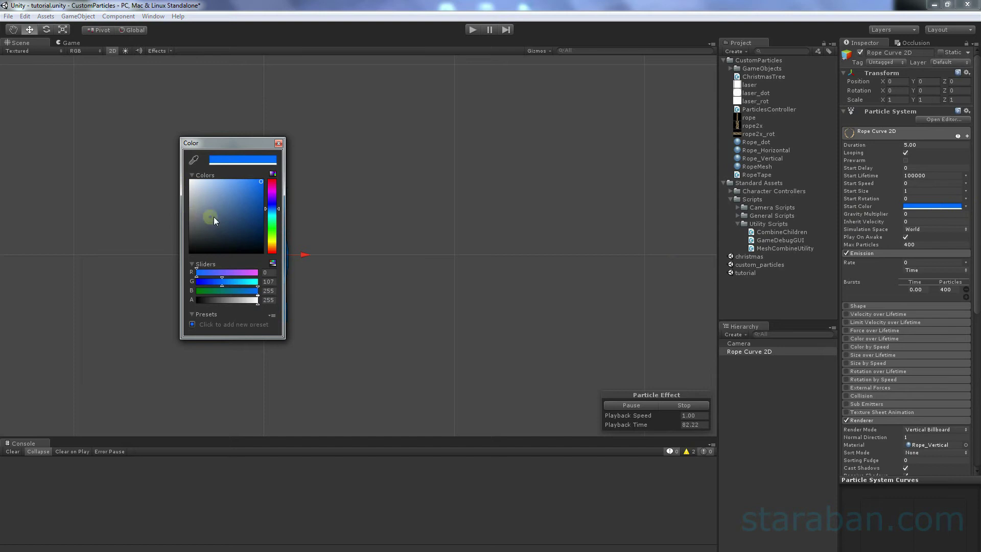
drag(214, 217, 184, 155)
click(278, 144)
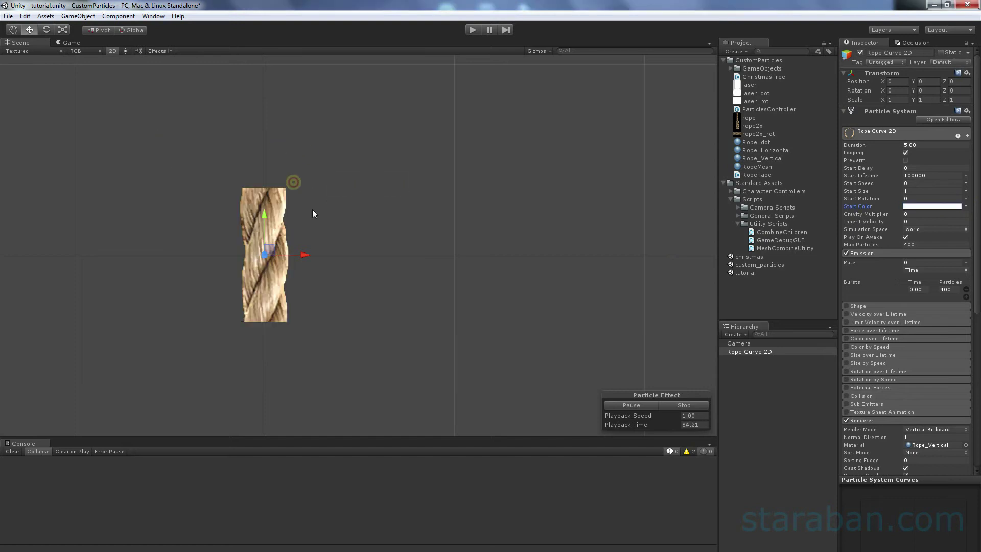
scroll(491, 334, down, 5)
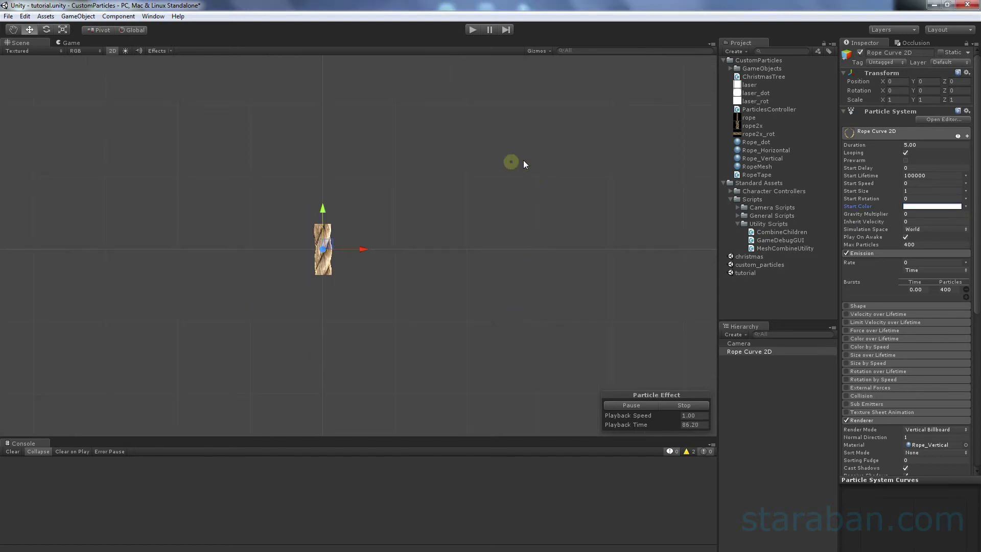
- Set Rope Tape Amplitude Z 0, Amplitude 3, Phase Increment 0, then play the scene
click(760, 358)
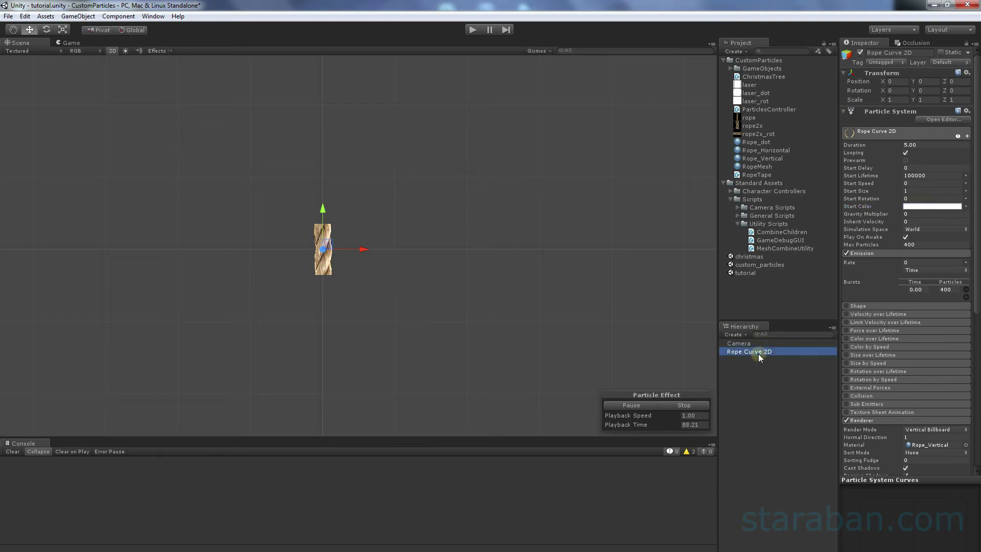
scroll(950, 379, down, 3)
scroll(950, 380, down, 3)
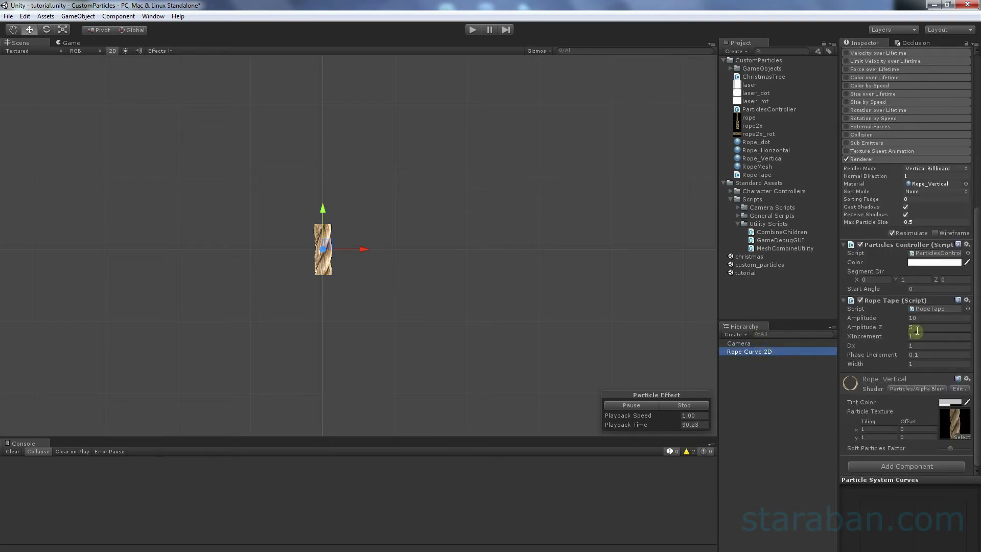
click(901, 329)
text(0)
click(943, 318)
text(3)
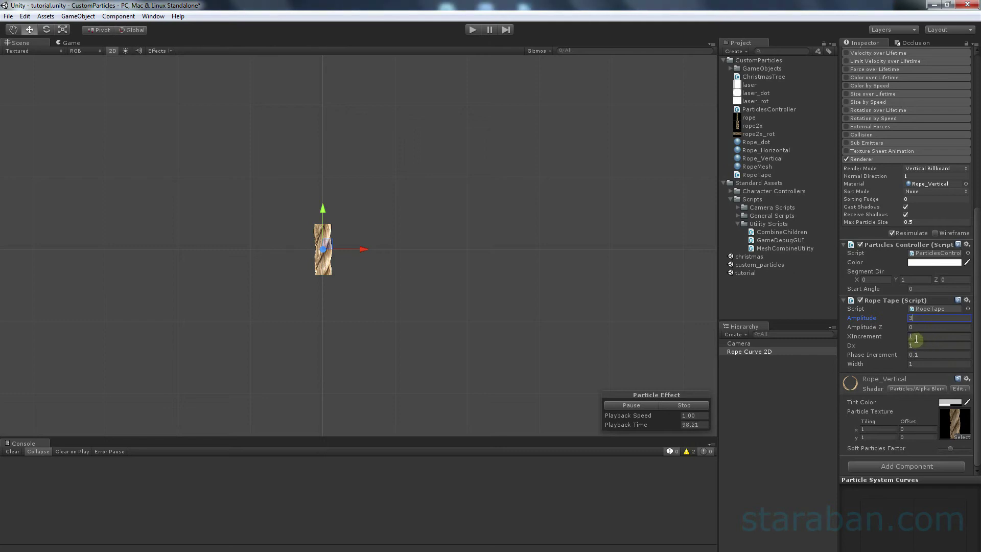
click(929, 338)
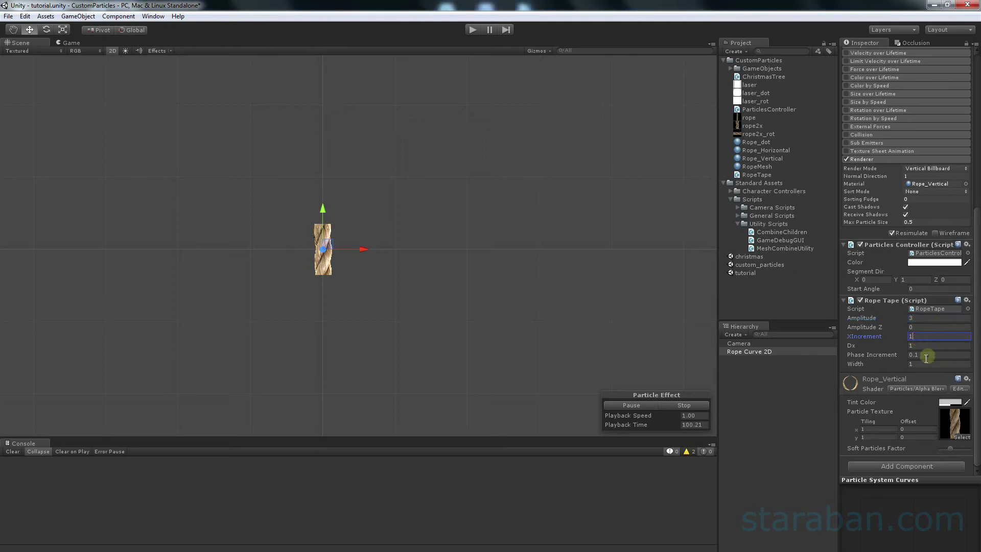
click(928, 355)
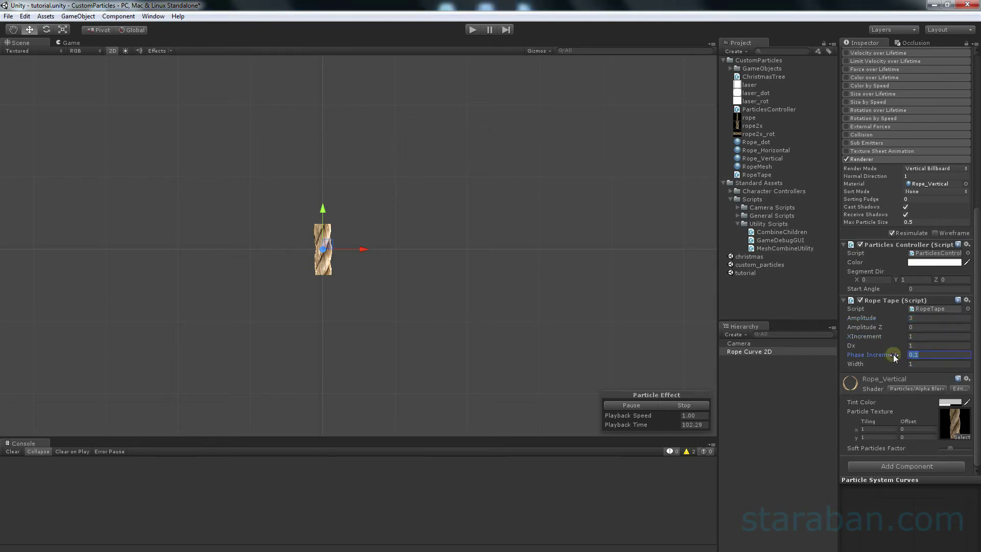
drag(895, 358, 909, 355)
click(474, 31)
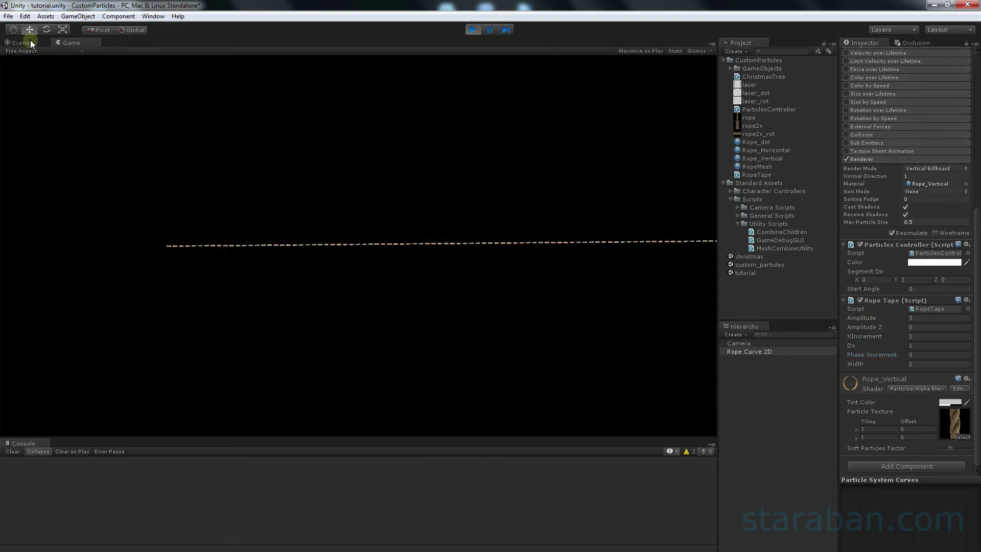
- In the Scene view, drag Rope Tape's XIncrement to 45.4, bending the rope into a sine wave
click(23, 43)
scroll(636, 265, down, 2)
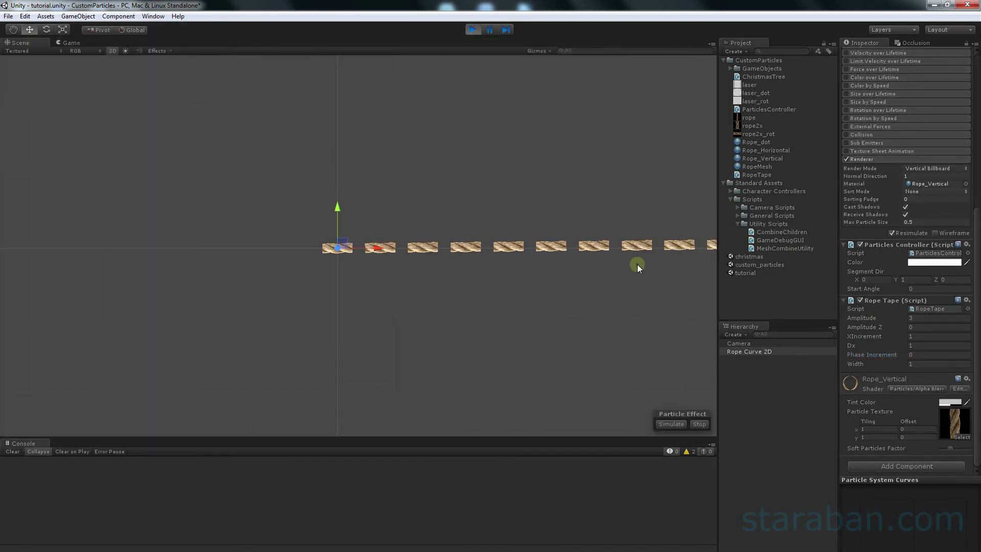
scroll(605, 276, down, 2)
scroll(366, 274, down, 2)
scroll(376, 273, up, 3)
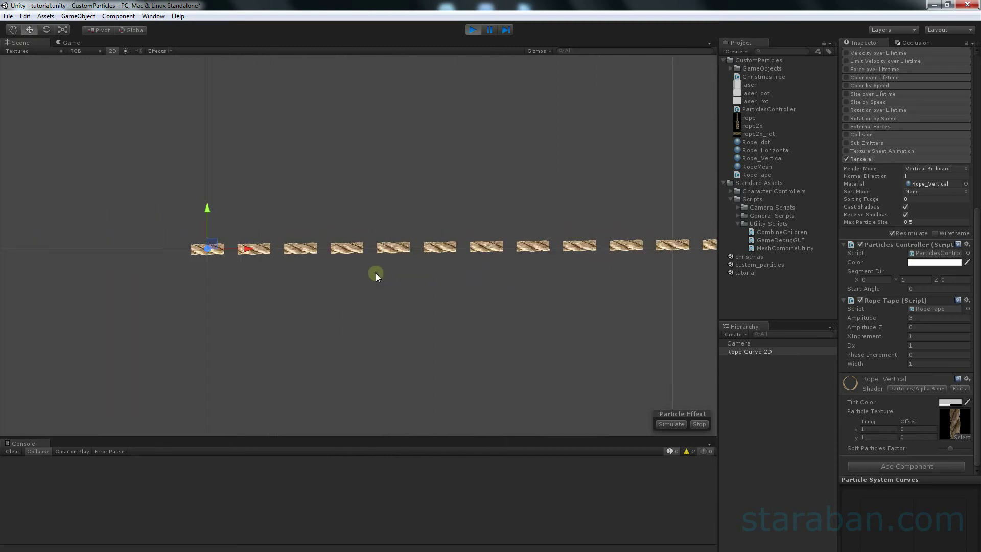
scroll(376, 274, up, 3)
middle_drag(376, 272, 414, 285)
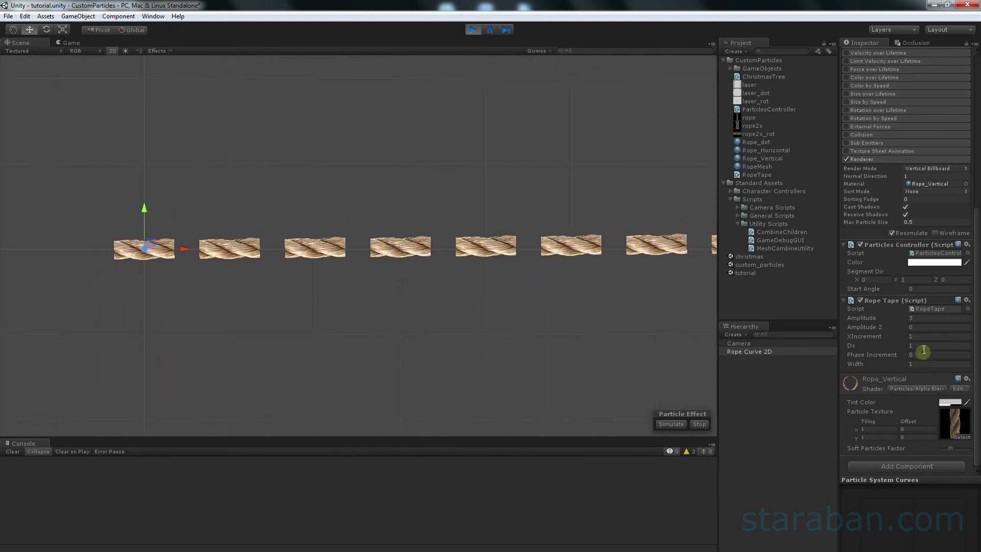
scroll(698, 306, down, 2)
scroll(697, 303, down, 2)
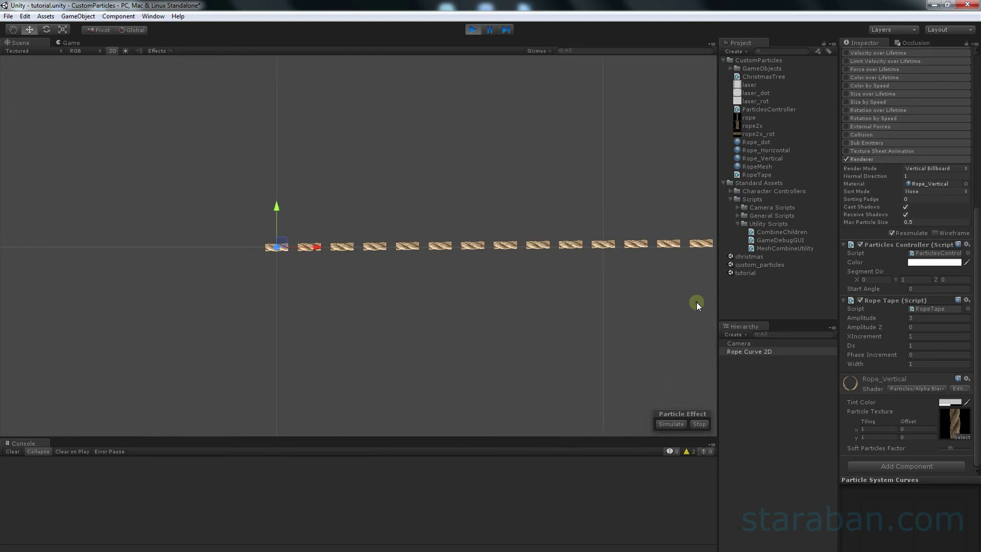
scroll(698, 303, down, 2)
scroll(650, 313, down, 2)
mouse_move(650, 312)
middle_down()
mouse_move(491, 324)
mouse_move(523, 322)
middle_up()
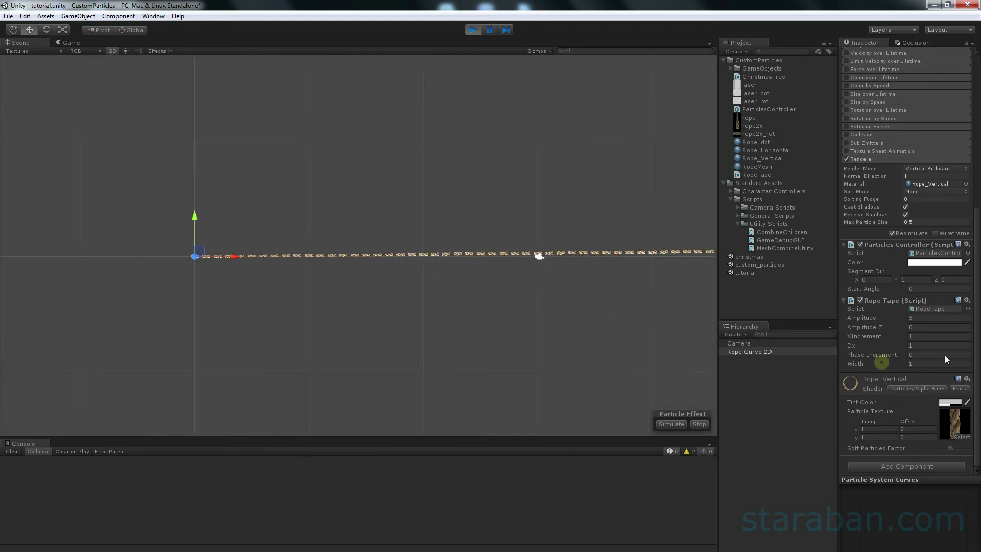
drag(905, 337, 153, 322)
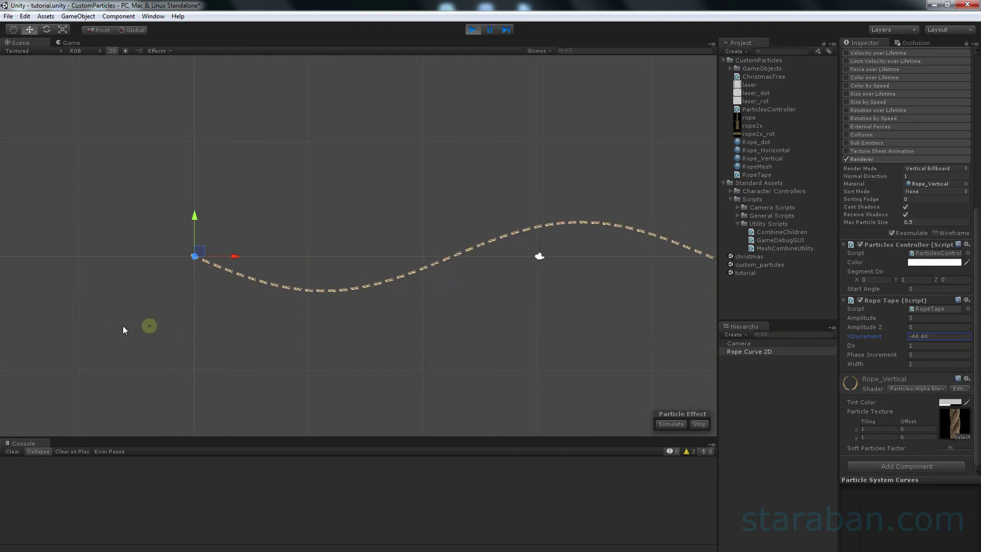
mouse_move(153, 322)
mouse_down()
mouse_move(930, 346)
mouse_move(912, 344)
mouse_up()
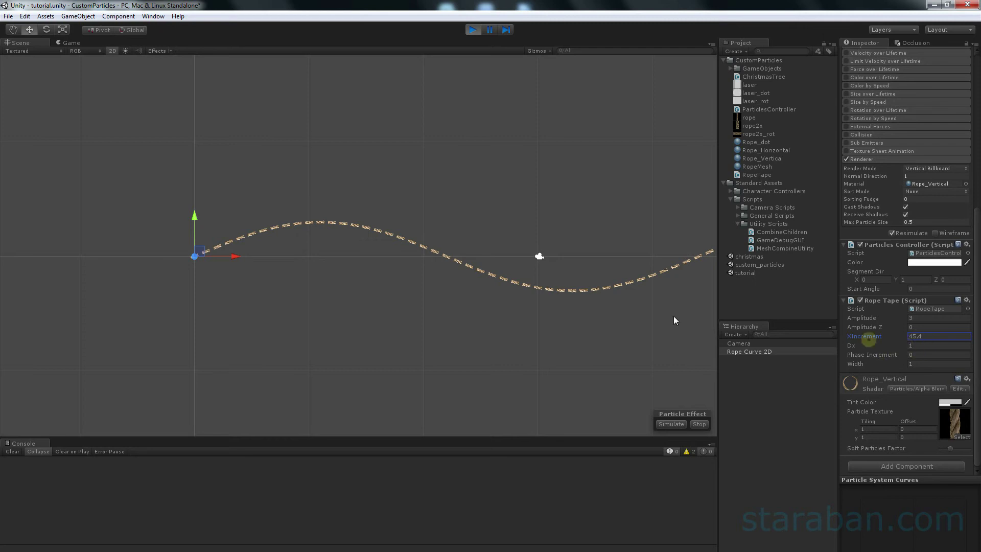
click(735, 351)
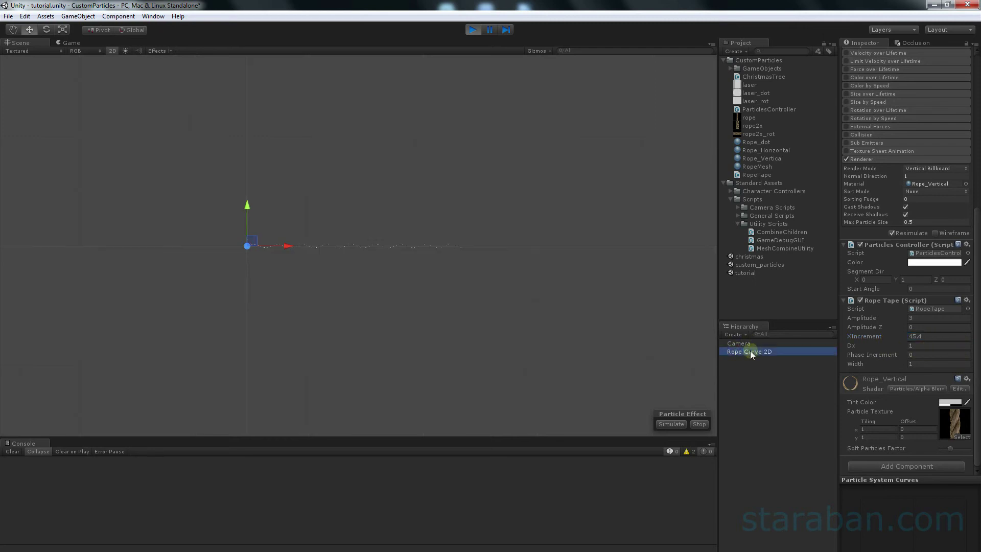
- Tune Rope Tape to XIncrement 27.39, Dx 0.66 and Phase Increment 1.04 for a smooth wave
middle_drag(332, 317, 464, 313)
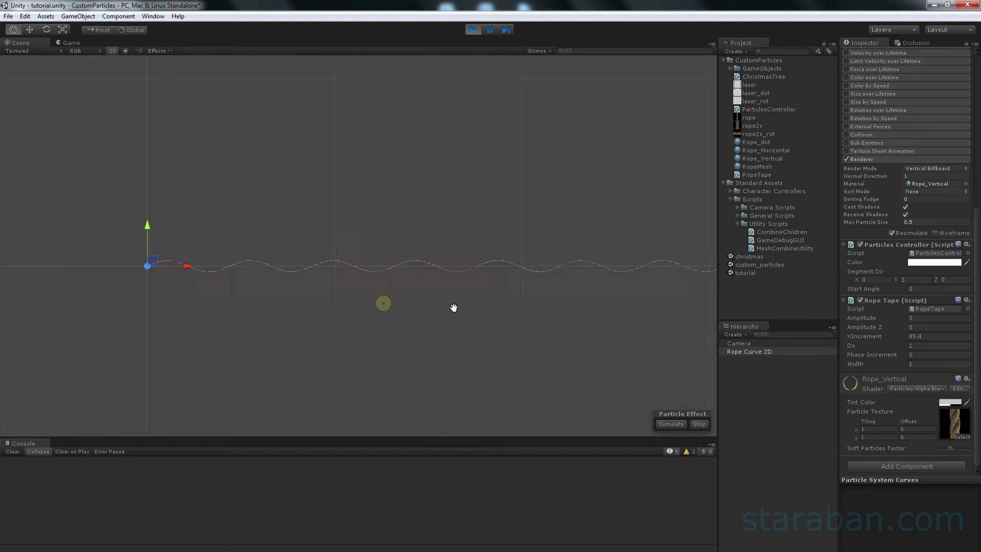
scroll(464, 312, up, 3)
mouse_move(442, 262)
middle_down()
mouse_move(441, 212)
mouse_move(432, 296)
mouse_move(413, 314)
middle_up()
scroll(441, 212, up, 2)
scroll(432, 296, up, 2)
scroll(413, 314, up, 2)
scroll(443, 316, up, 1)
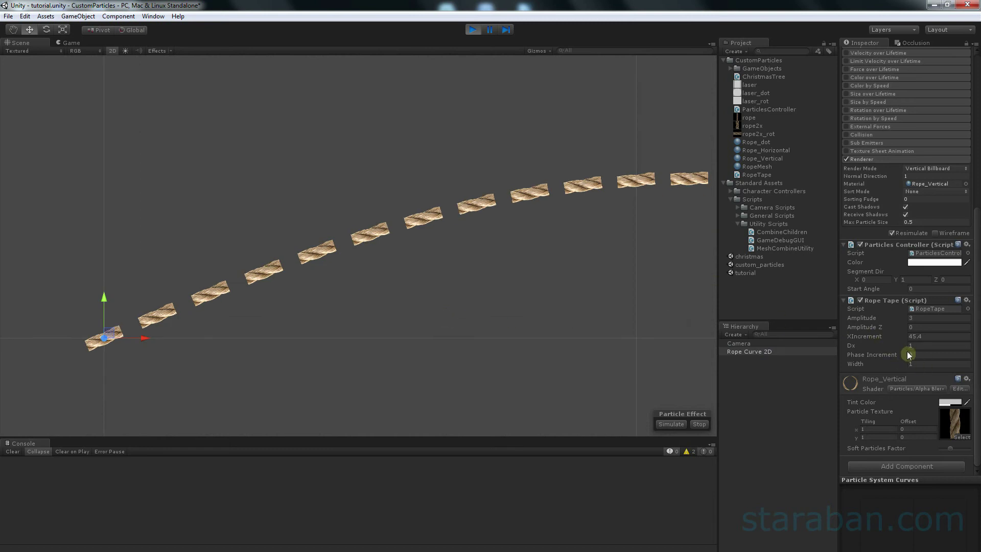
drag(905, 347, 900, 348)
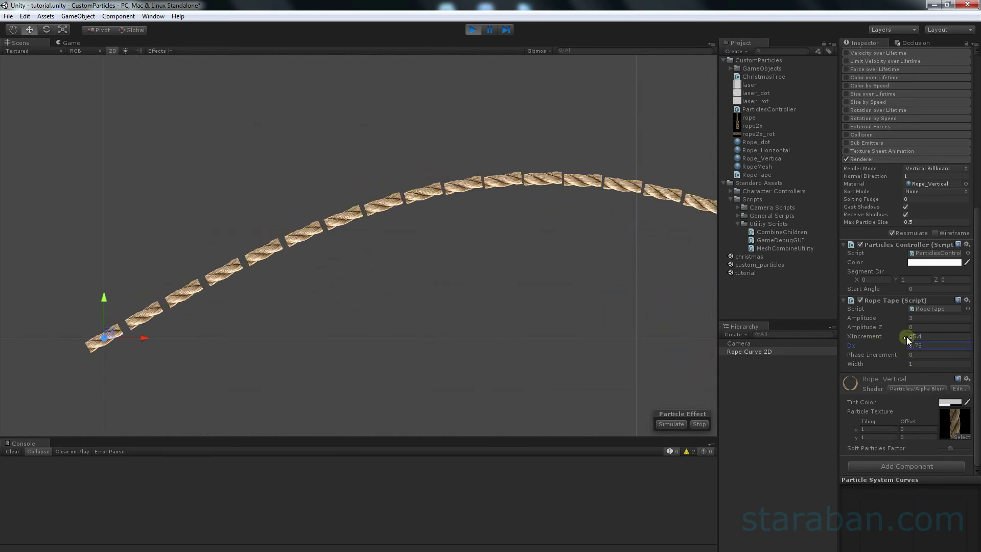
mouse_move(904, 336)
mouse_down()
mouse_move(620, 357)
mouse_move(939, 354)
mouse_up()
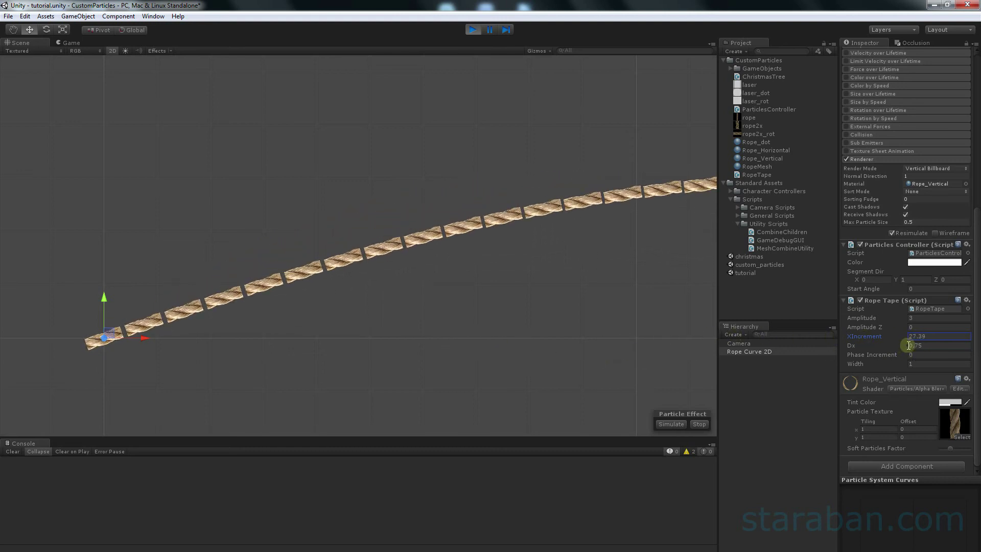
drag(908, 345, 906, 350)
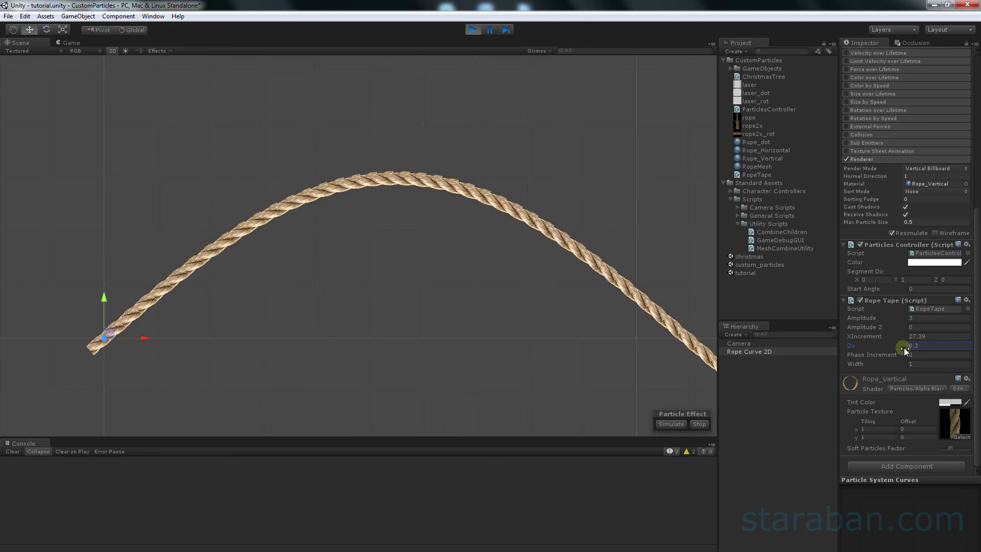
key(BackSpace)
text(7)
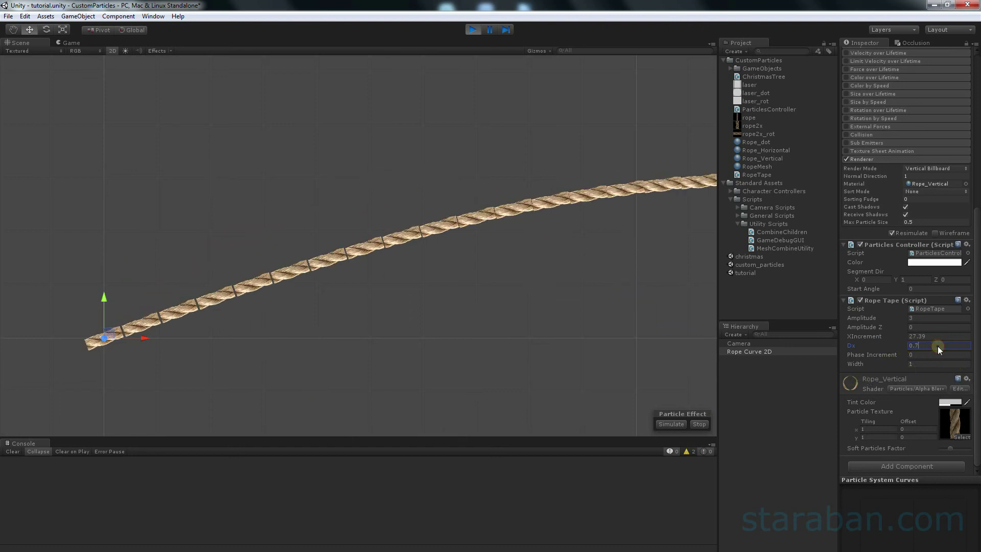
drag(850, 346, 914, 347)
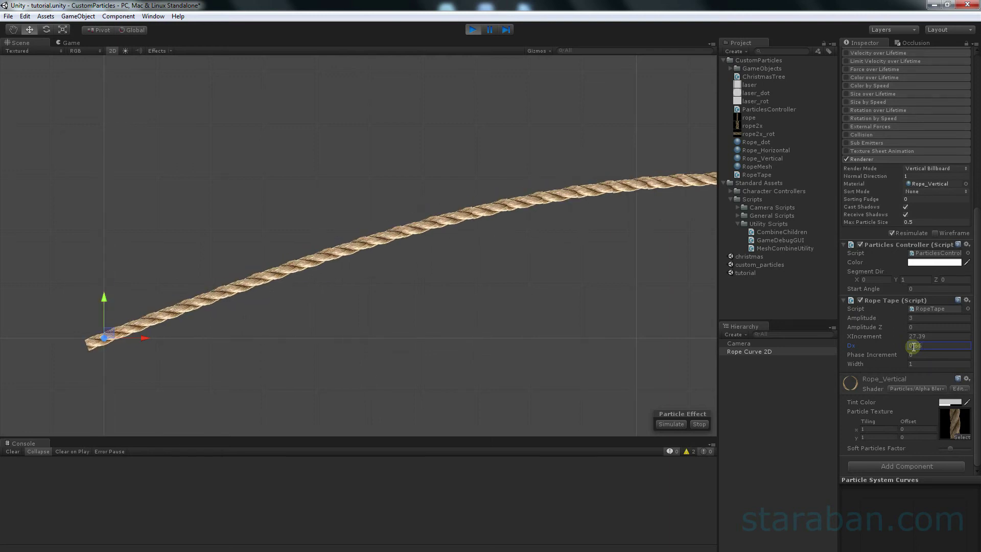
middle_drag(543, 278, 72, 245)
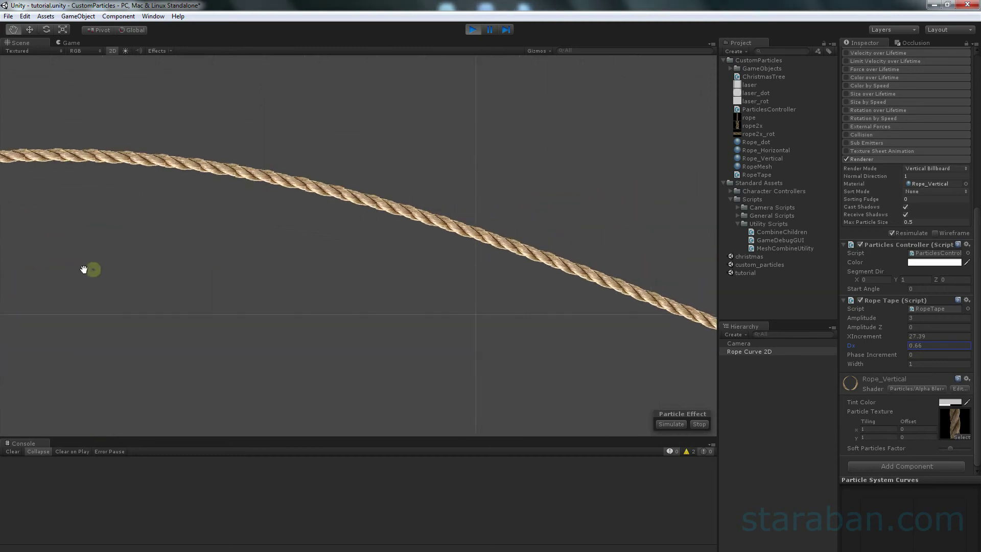
scroll(414, 318, down, 5)
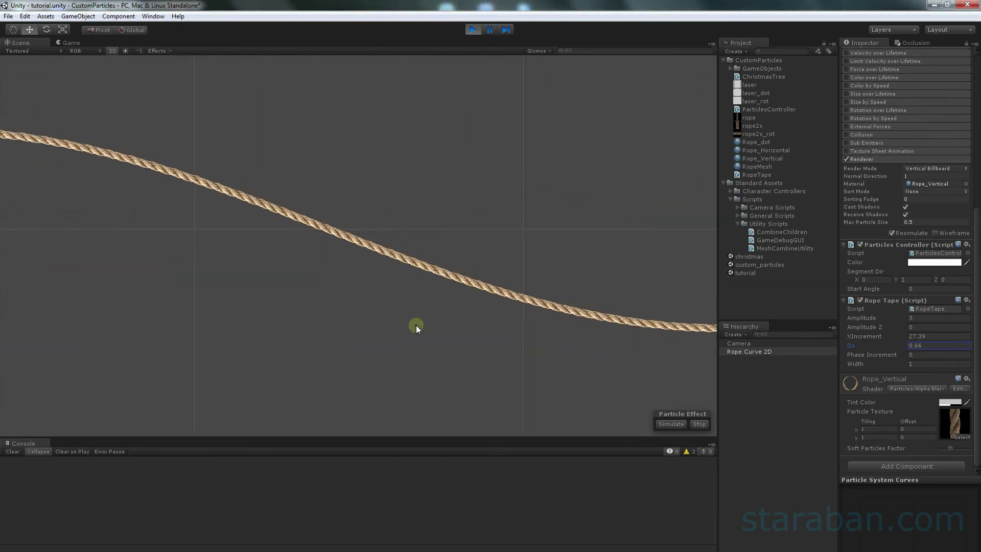
middle_drag(544, 355, 374, 297)
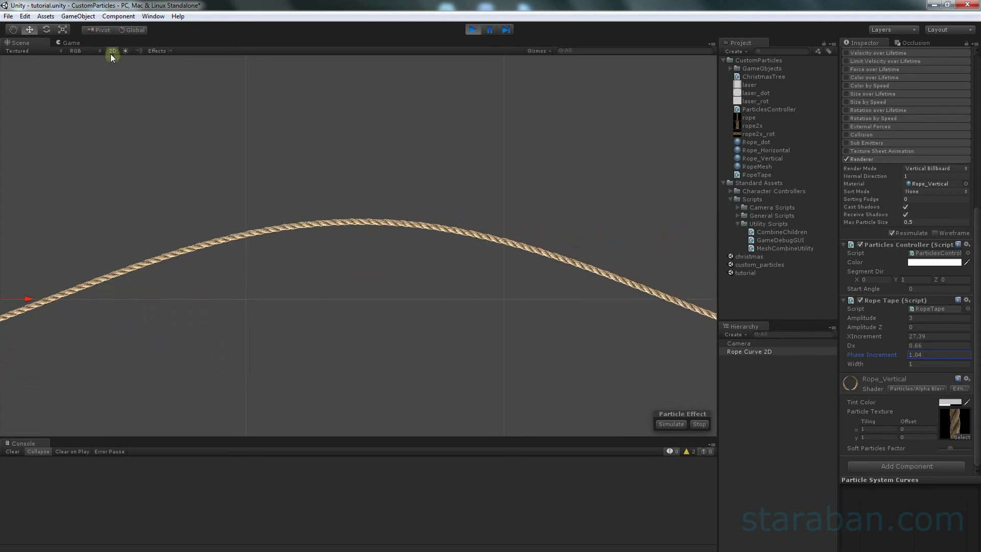
- In the Game view, move the Camera to X 29.18, Z −10.5 for a close-up of the rope
click(70, 43)
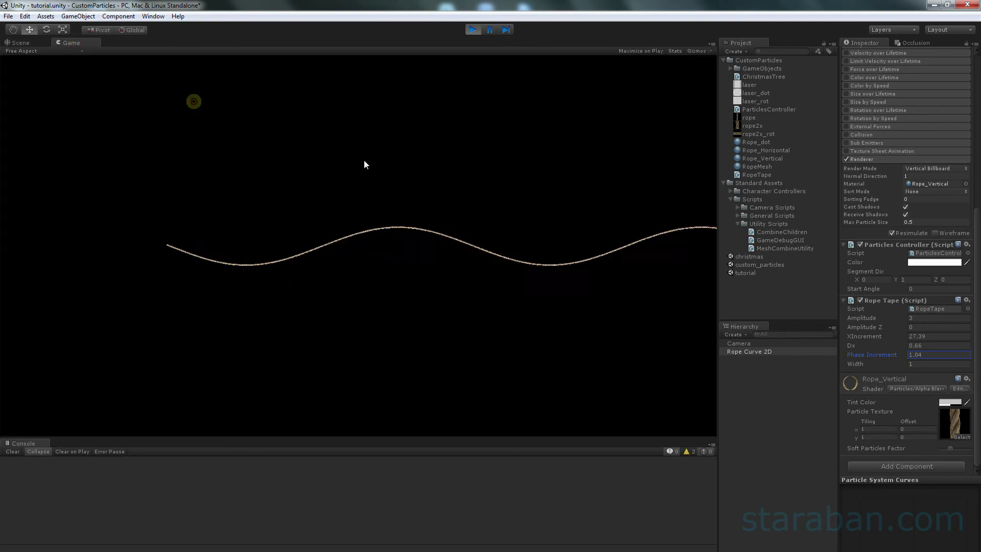
click(749, 343)
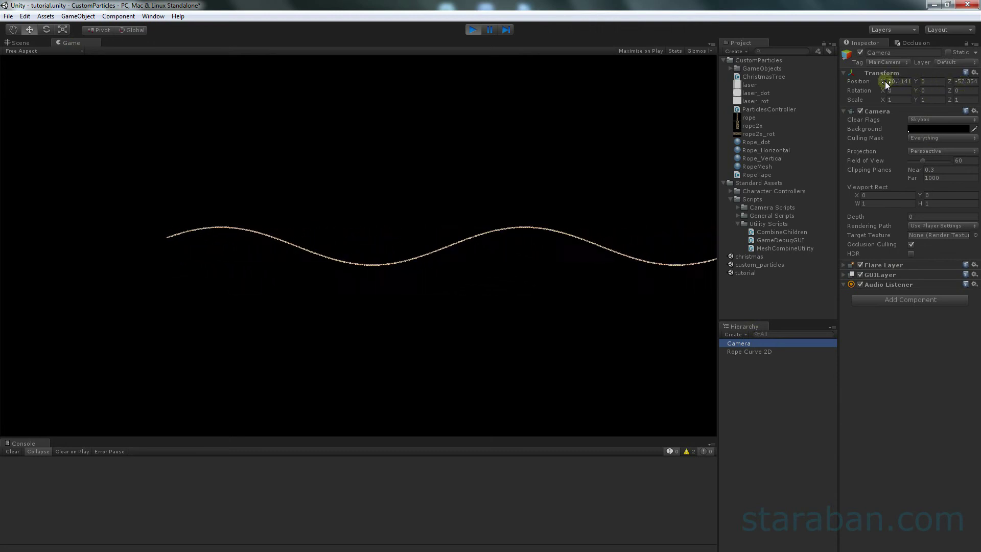
drag(884, 82, 868, 78)
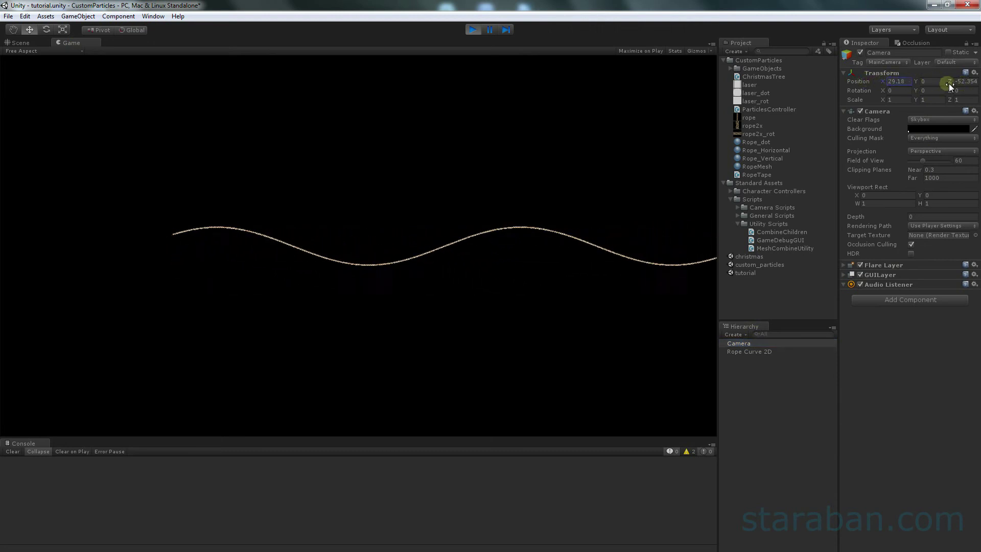
text(-7.3)
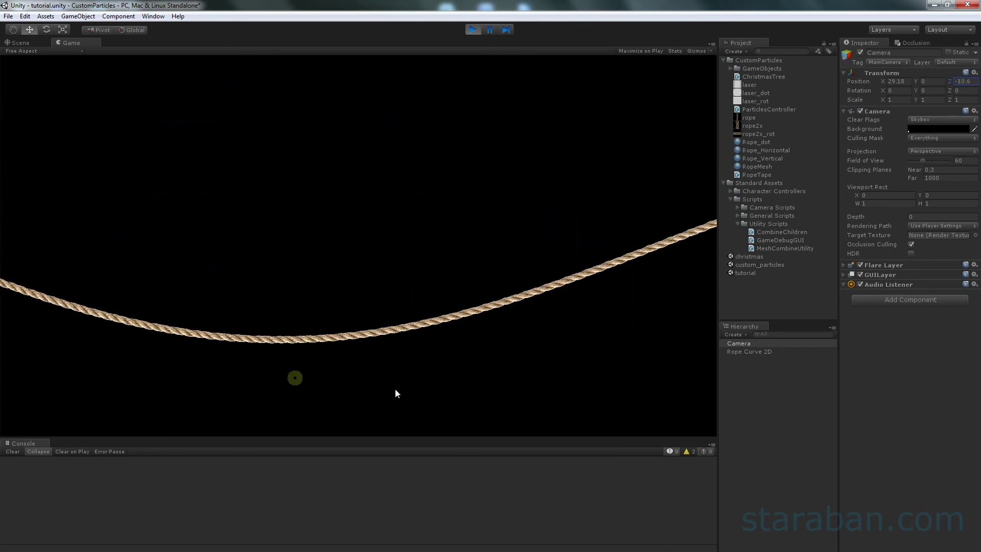
- Inspect the playing rope wave in the Scene view, then exit Play mode
click(765, 351)
scroll(944, 441, down, 4)
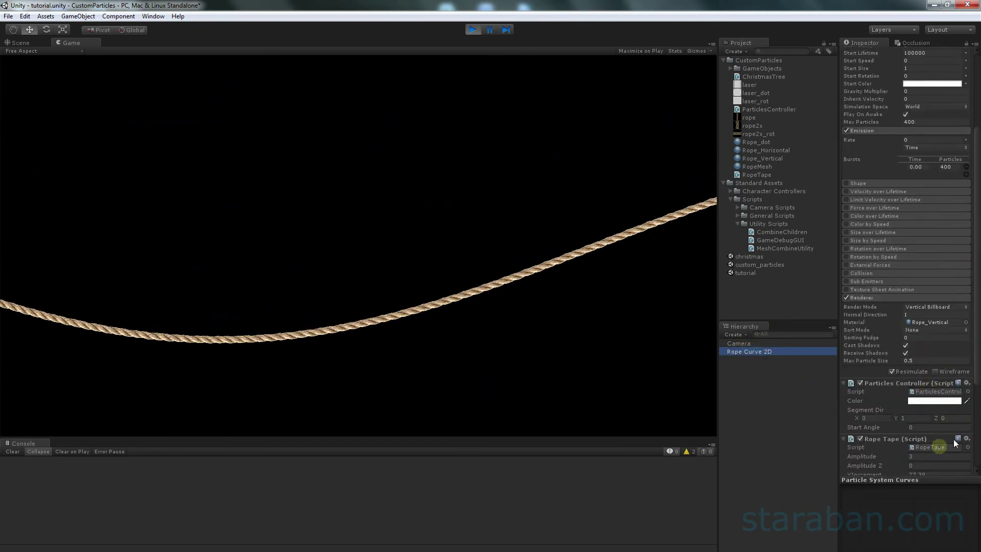
scroll(944, 381, down, 4)
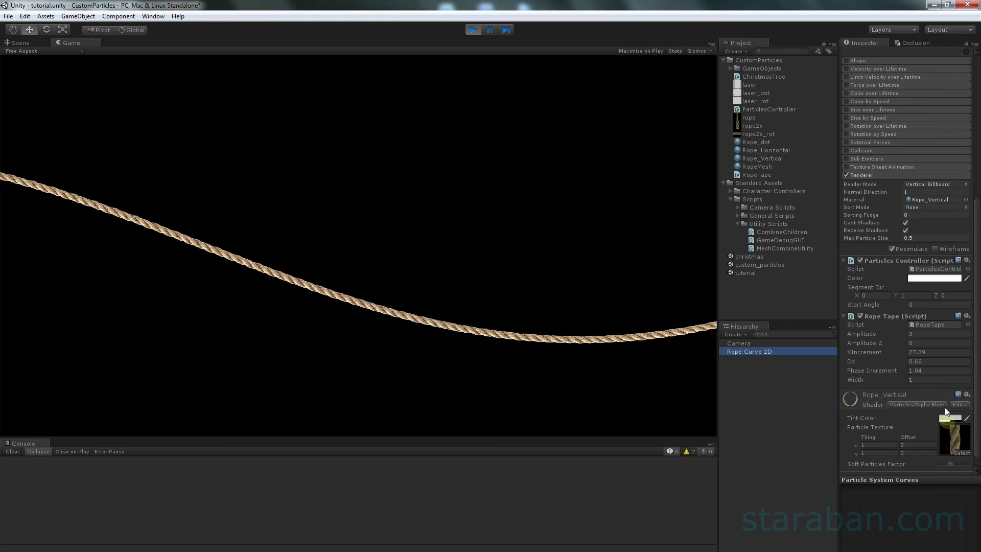
click(906, 370)
text(0.2)
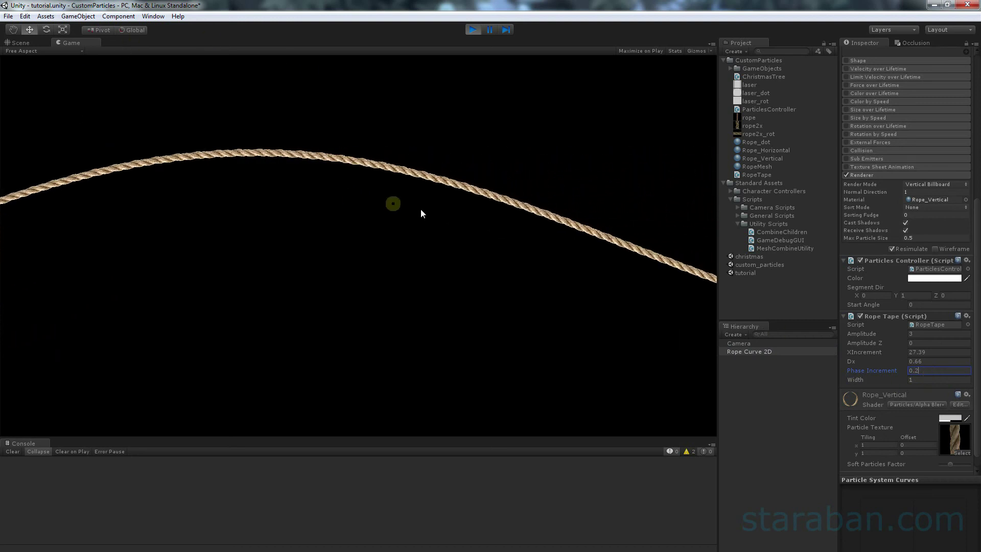
click(20, 43)
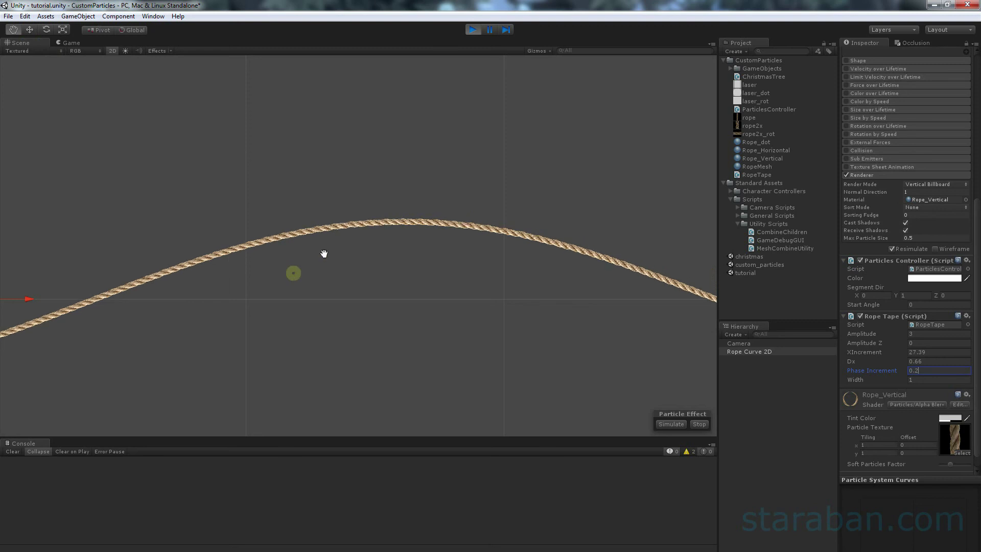
scroll(342, 294, up, 3)
scroll(377, 340, down, 2)
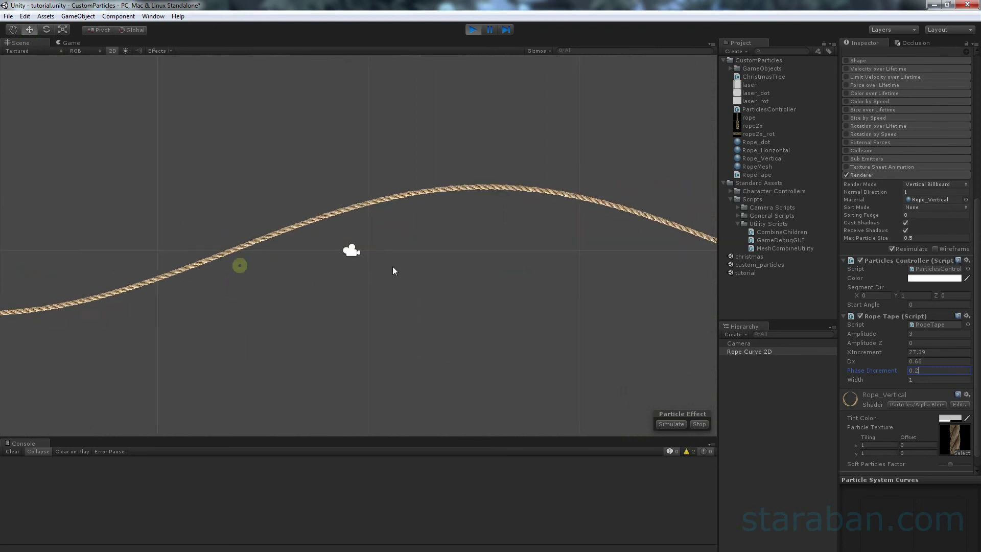
middle_drag(94, 212, 53, 183)
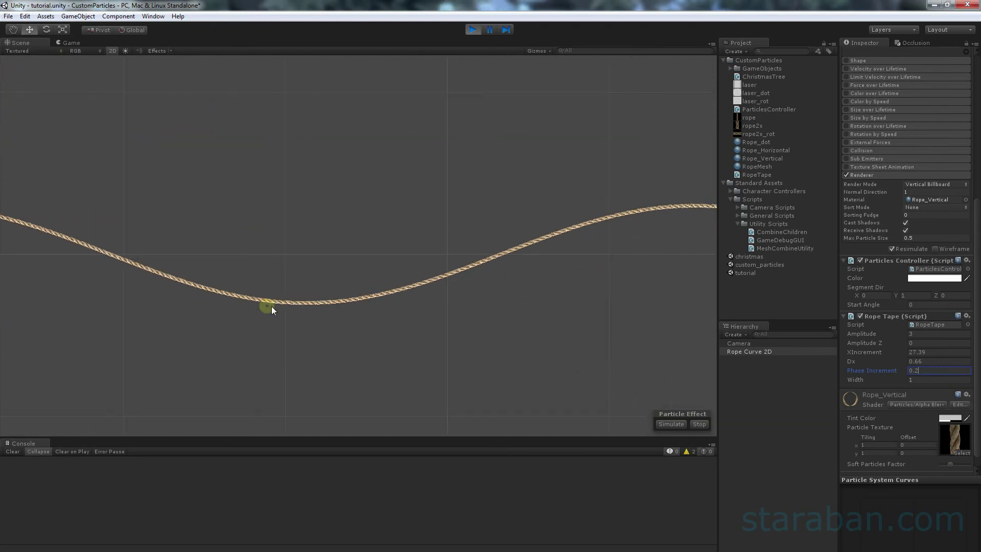
scroll(272, 306, down, 3)
middle_drag(303, 278, 438, 262)
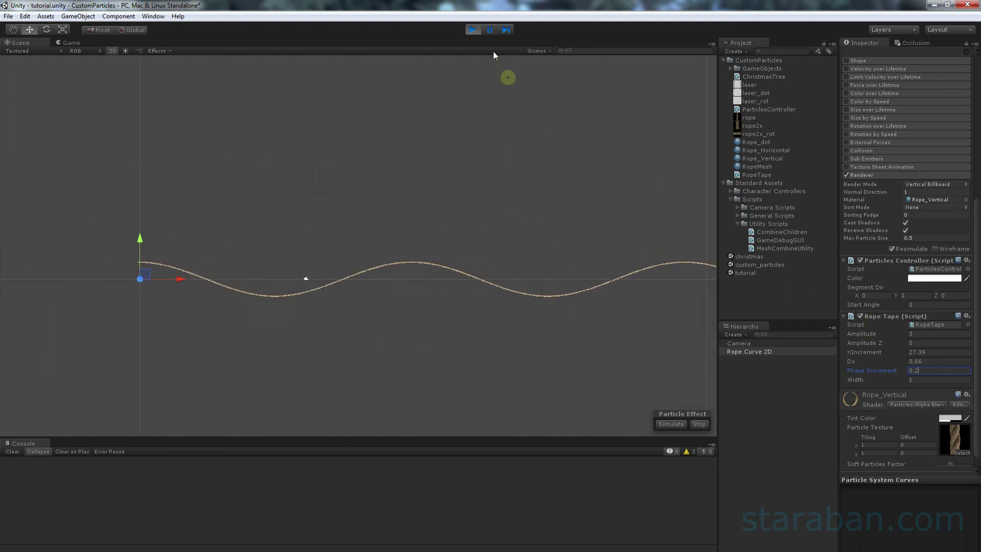
click(473, 30)
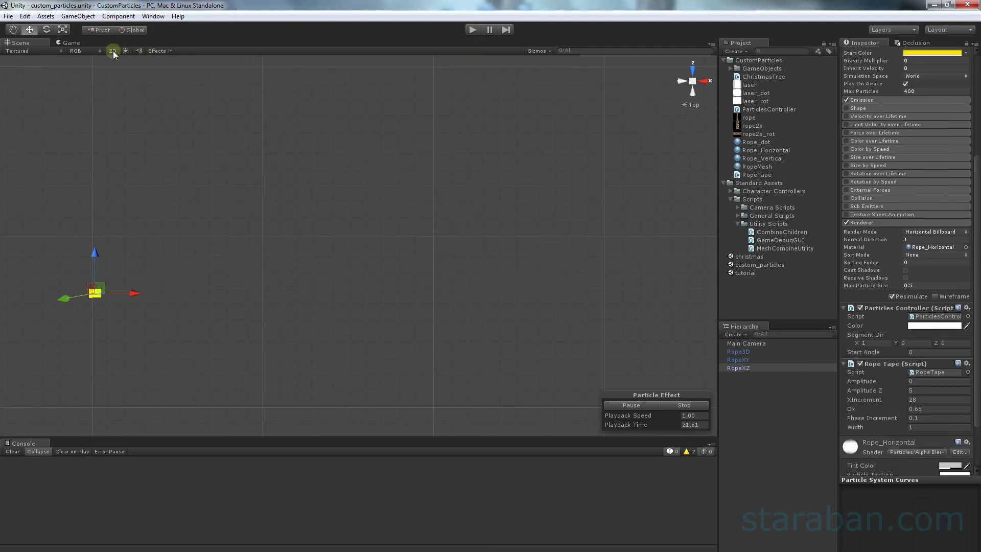
- Open the christmas scene from the Project panel and view it in perspective
alt+drag(201, 151, 240, 189)
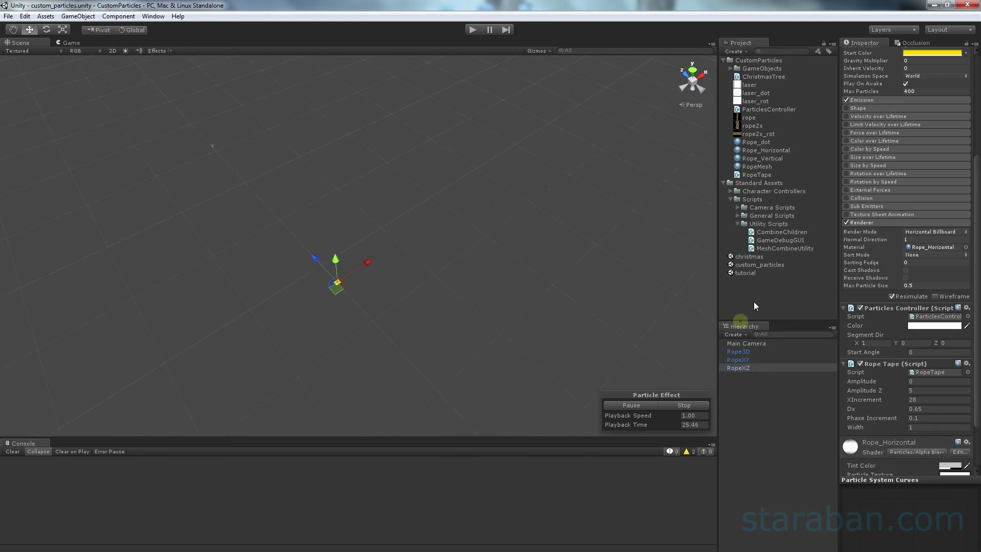
click(757, 258)
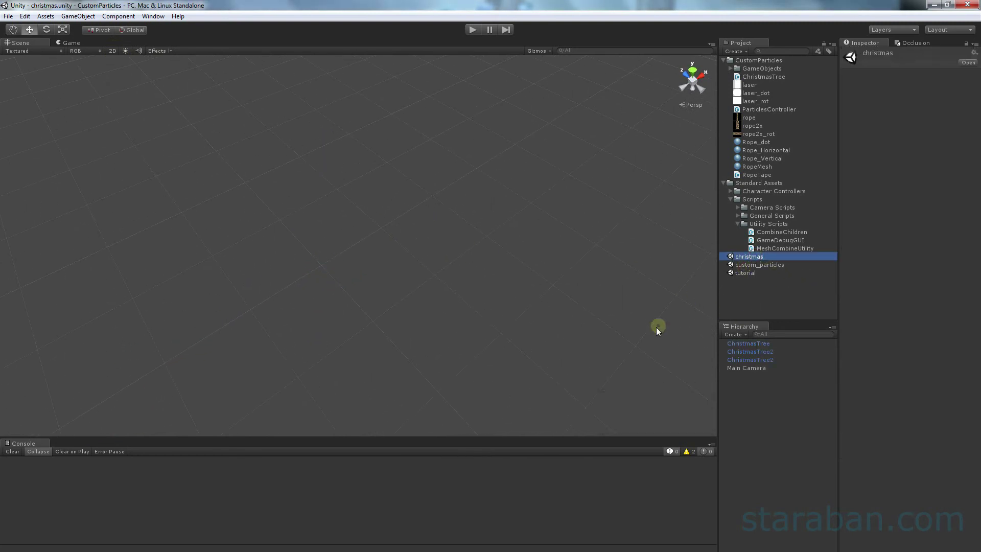
alt+drag(525, 270, 461, 194)
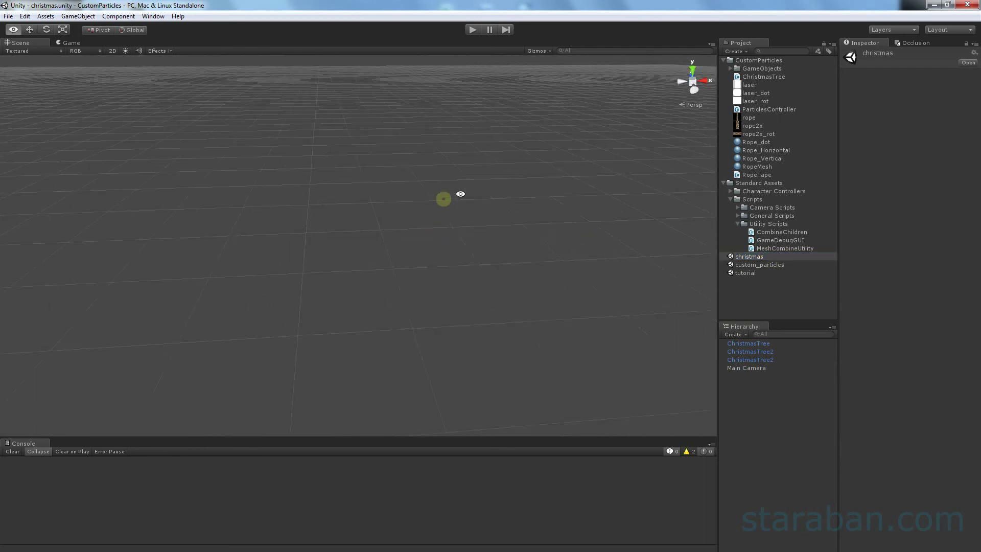
- Play the christmas scene and frame the spiral particle tree in the Scene view
click(473, 29)
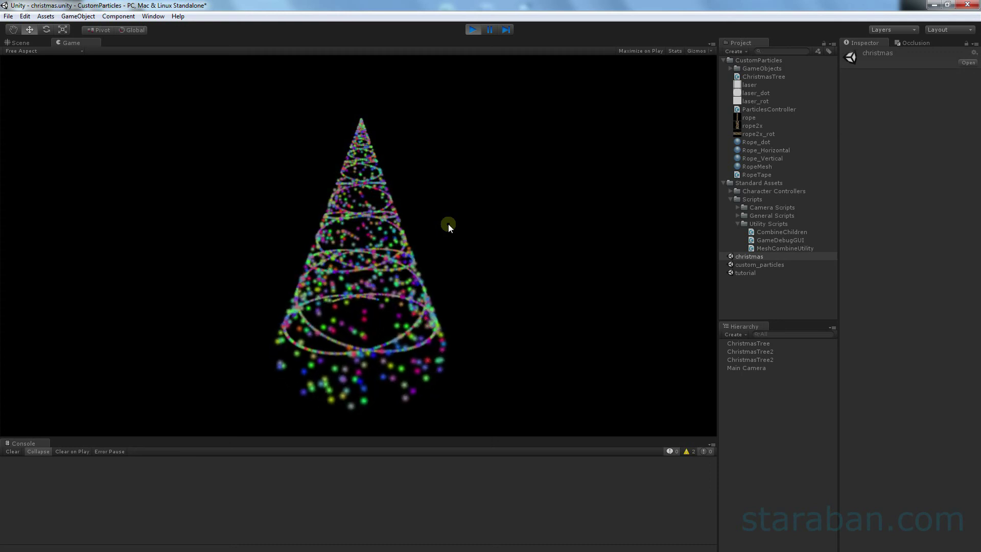
click(23, 42)
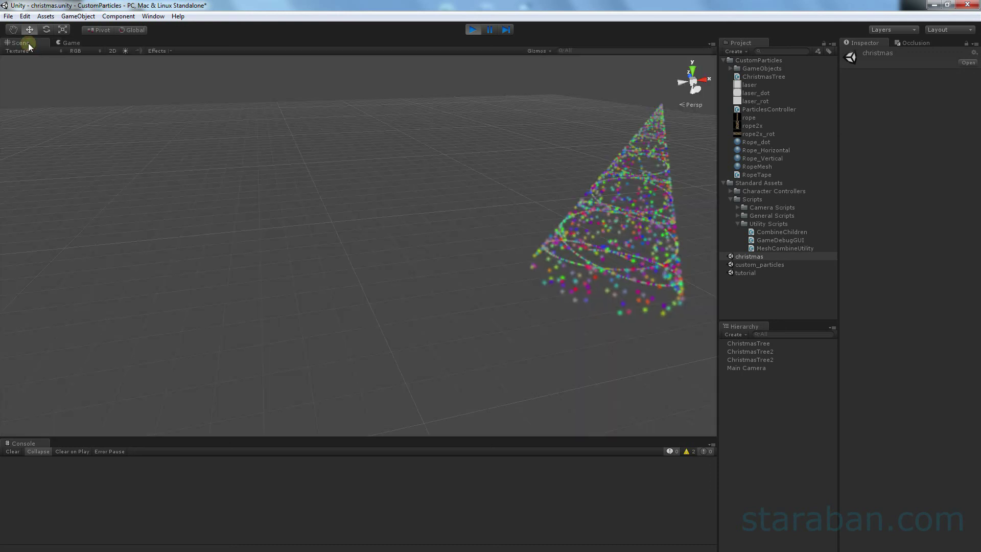
middle_drag(314, 292, 42, 300)
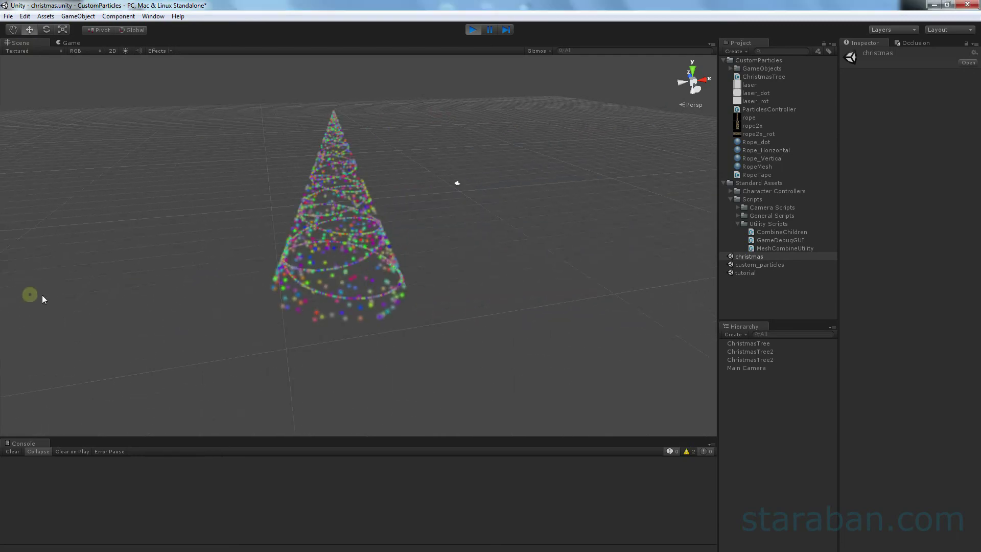
scroll(482, 274, up, 3)
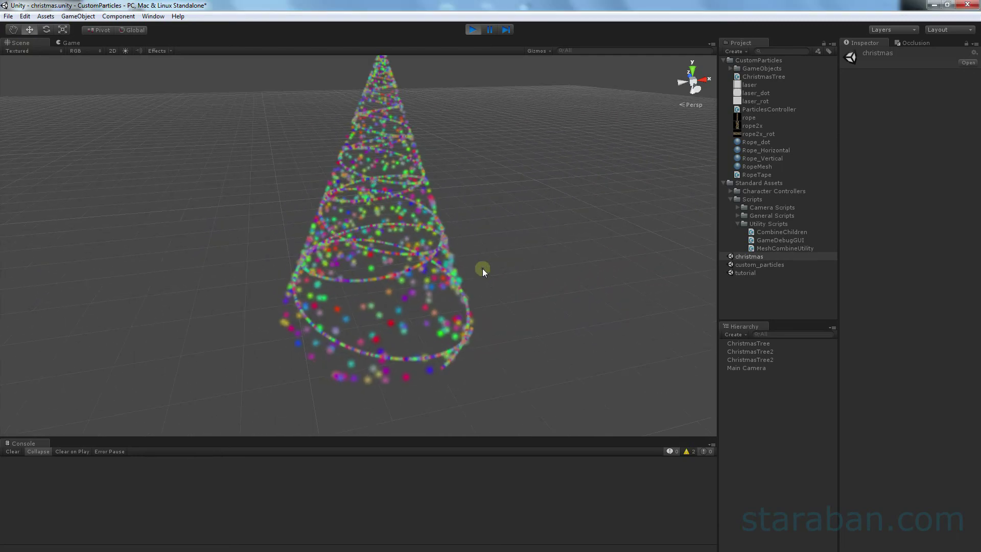
mouse_move(483, 274)
alt+mouse_down()
mouse_move(313, 83)
mouse_move(255, 478)
alt+mouse_up()
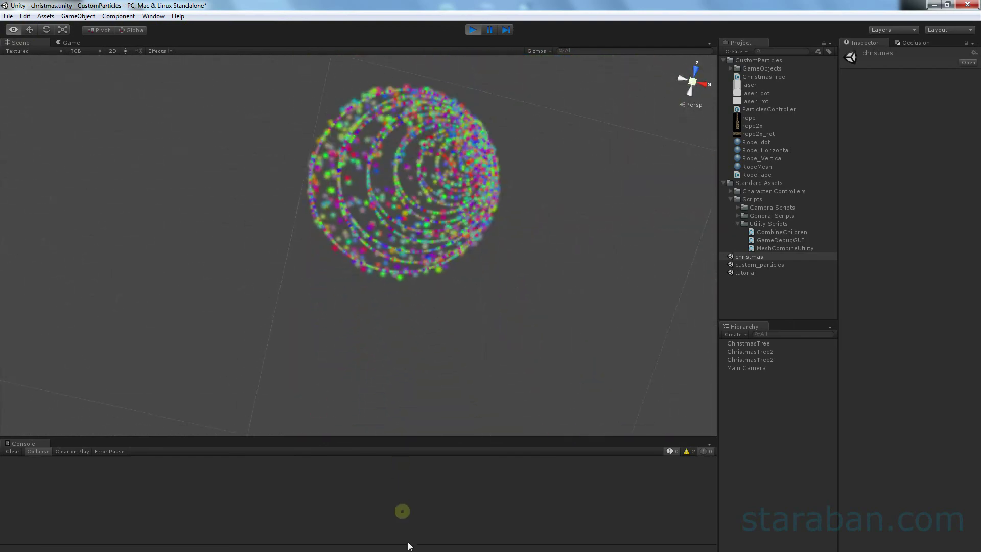
alt+drag(255, 478, 588, 312)
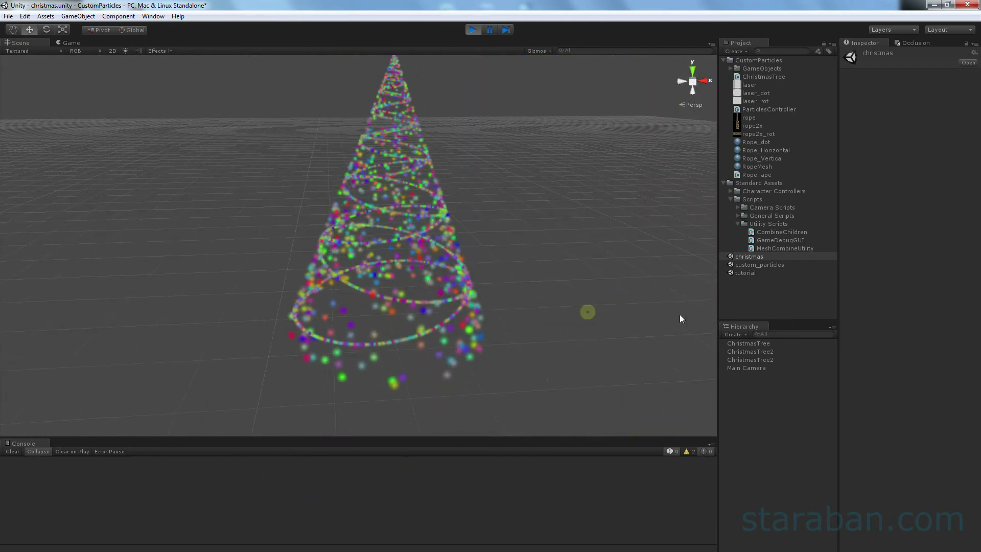
- Move ChristmasTree slightly down and off to the left
click(756, 348)
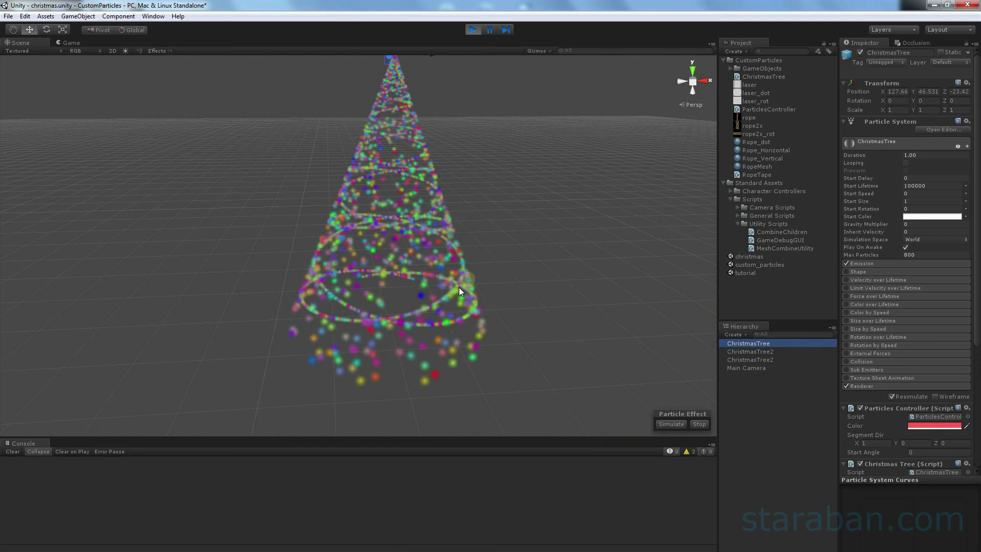
mouse_move(460, 288)
middle_down()
mouse_move(414, 328)
mouse_move(434, 281)
middle_up()
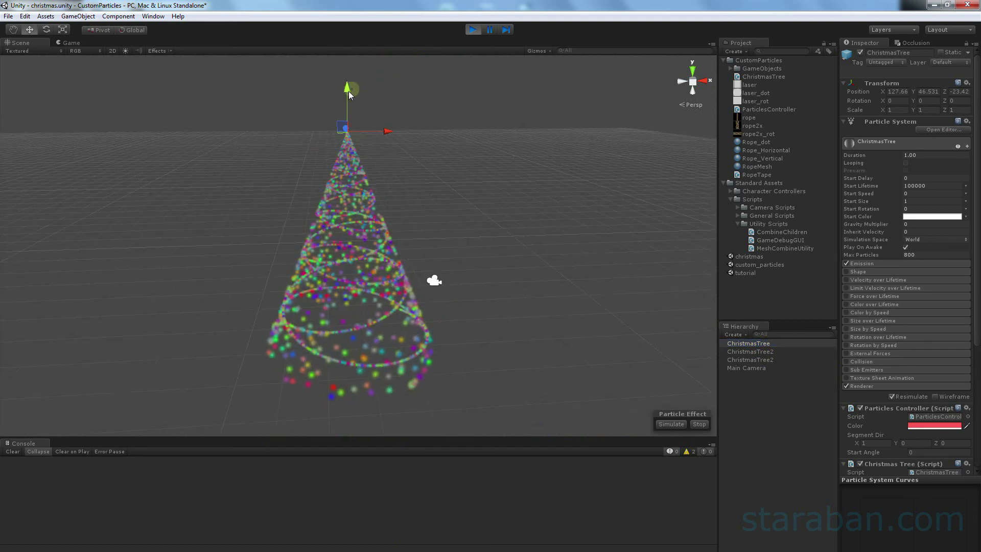
drag(346, 111, 344, 146)
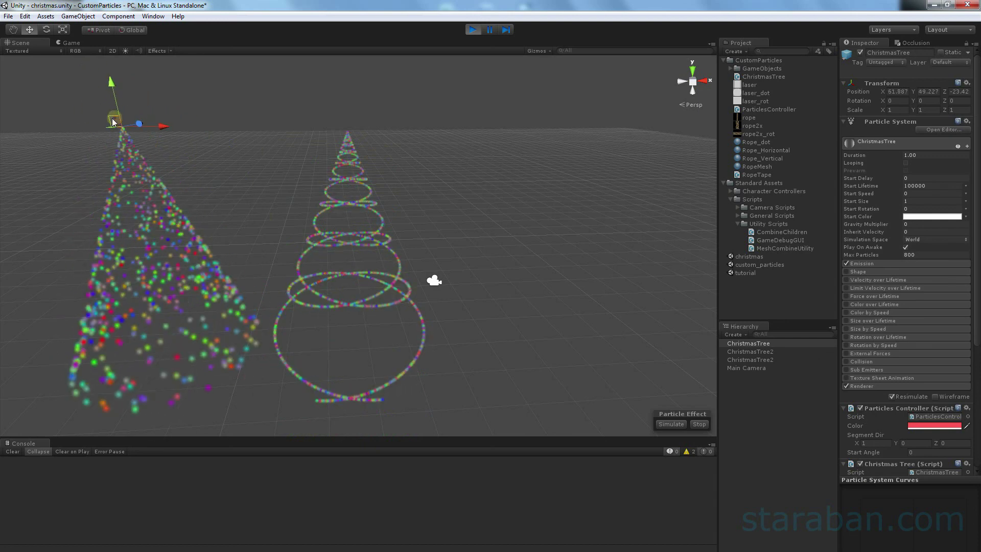
drag(344, 145, 119, 124)
- Move ChristmasTree2 to the right, then orbit to a side view of all three trees
click(346, 153)
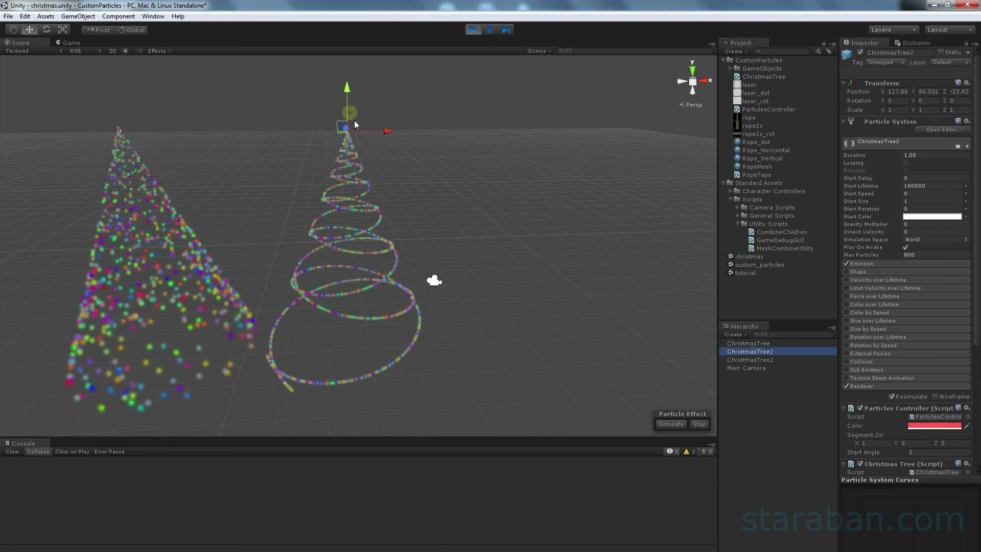
drag(373, 133, 618, 168)
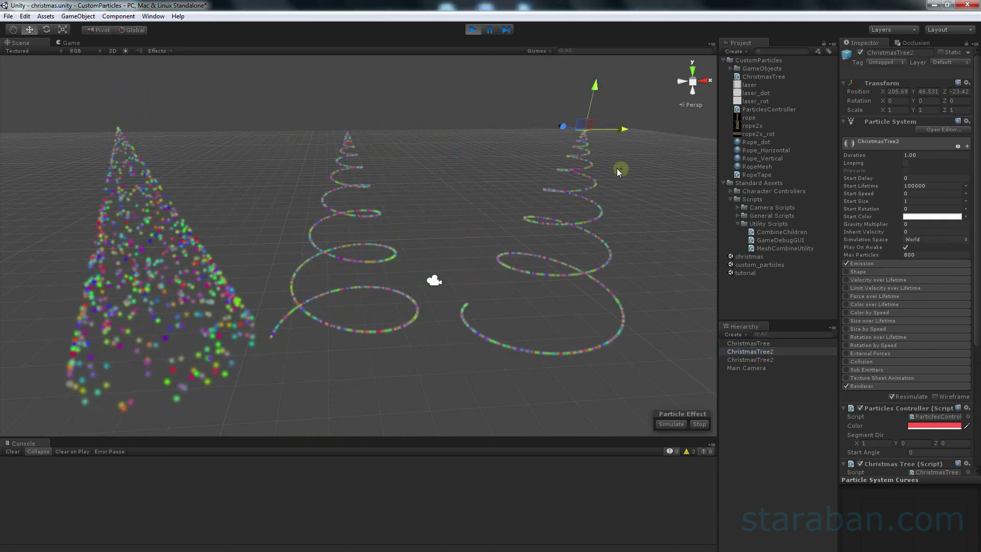
mouse_move(440, 333)
alt+mouse_down()
mouse_move(321, 364)
mouse_move(614, 302)
mouse_move(337, 262)
mouse_move(455, 55)
alt+mouse_up()
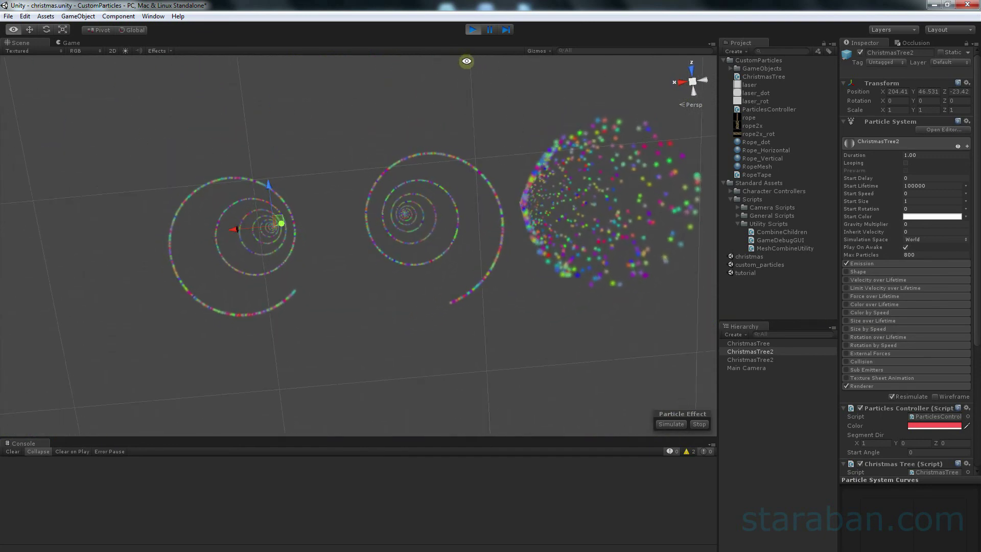
scroll(450, 176, up, 3)
alt+drag(449, 177, 524, 313)
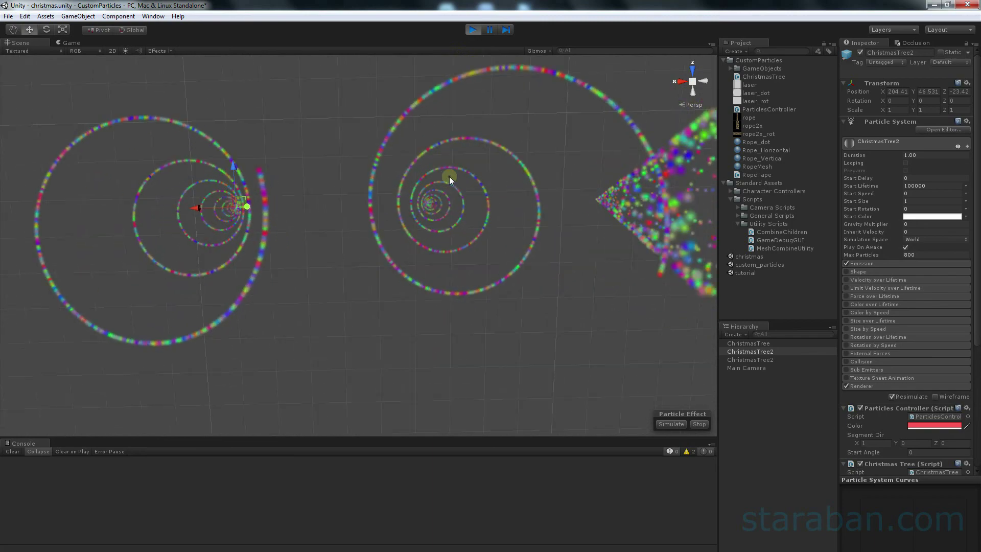
scroll(525, 313, down, 2)
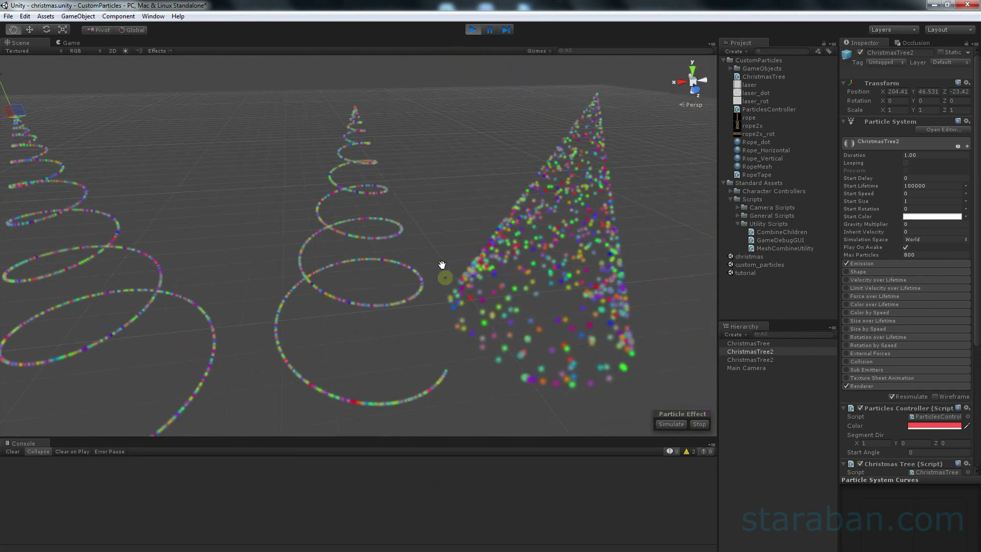
scroll(441, 268, down, 2)
scroll(533, 271, down, 1)
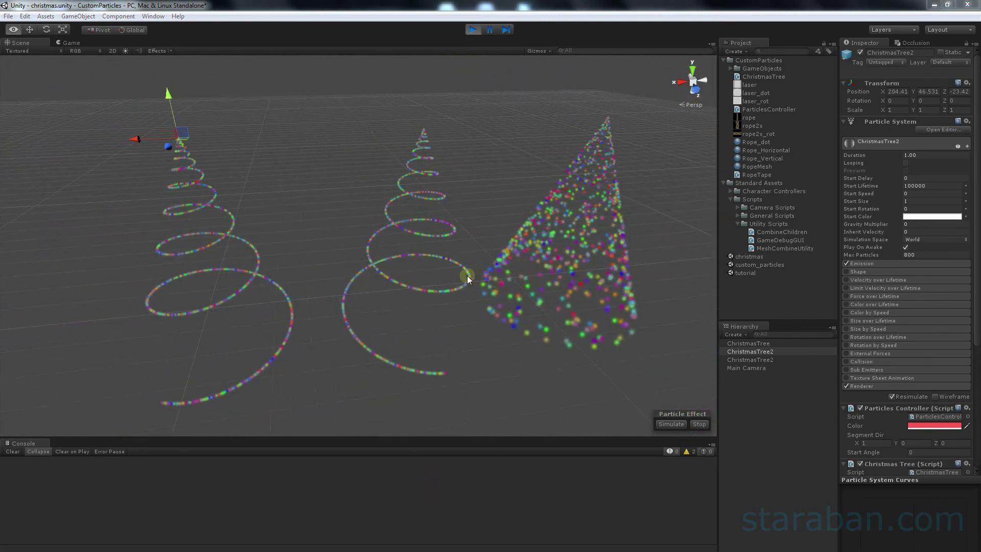